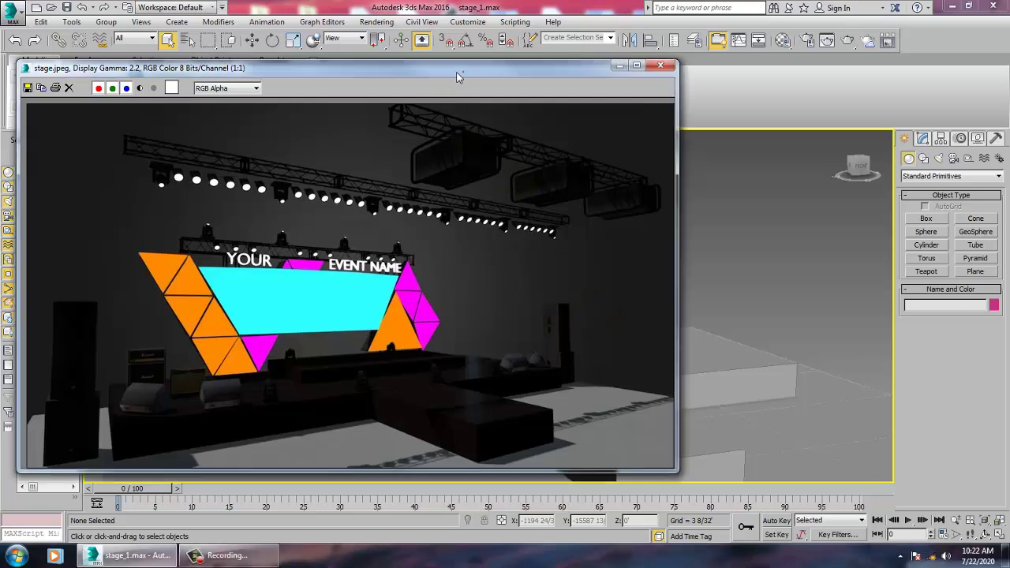
- Move the stage.jpeg reference render aside to expose the stage model and compare the two
{"action": "left_click_drag", "start_coordinate": [446, 70], "coordinate": [393, 64]}
{"action": "middle_click_drag", "start_coordinate": [777, 401], "coordinate": [844, 355], "text": "alt"}
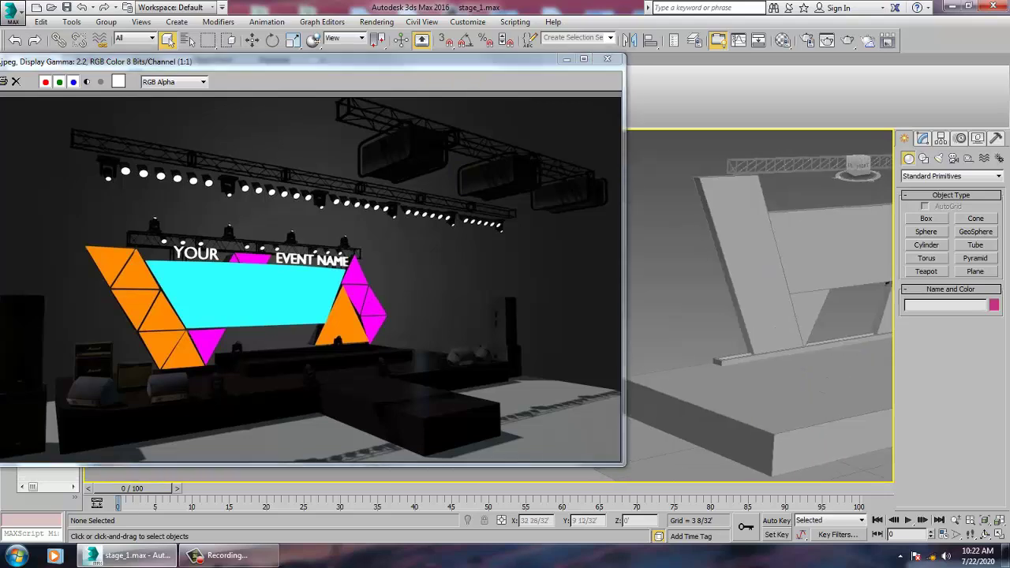
{"action": "scroll", "coordinate": [821, 335], "scroll_direction": "down", "scroll_amount": 3}
{"action": "left_click", "coordinate": [363, 287]}
{"action": "left_click", "coordinate": [243, 262]}
{"action": "scroll", "coordinate": [243, 262], "scroll_direction": "up", "scroll_amount": 2}
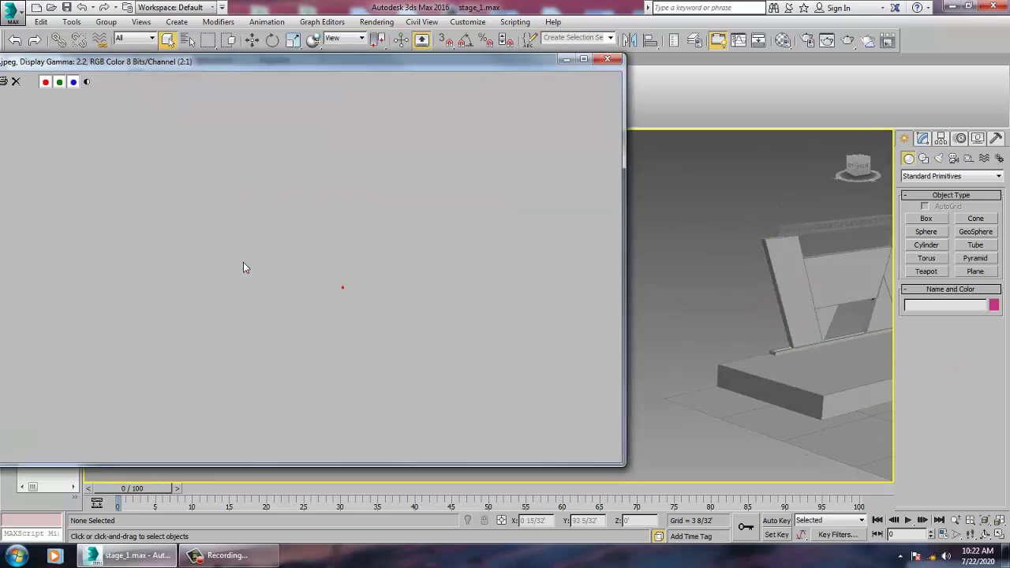
{"action": "middle_click_drag", "start_coordinate": [214, 246], "coordinate": [225, 247]}
{"action": "scroll", "coordinate": [307, 251], "scroll_direction": "down", "scroll_amount": 2}
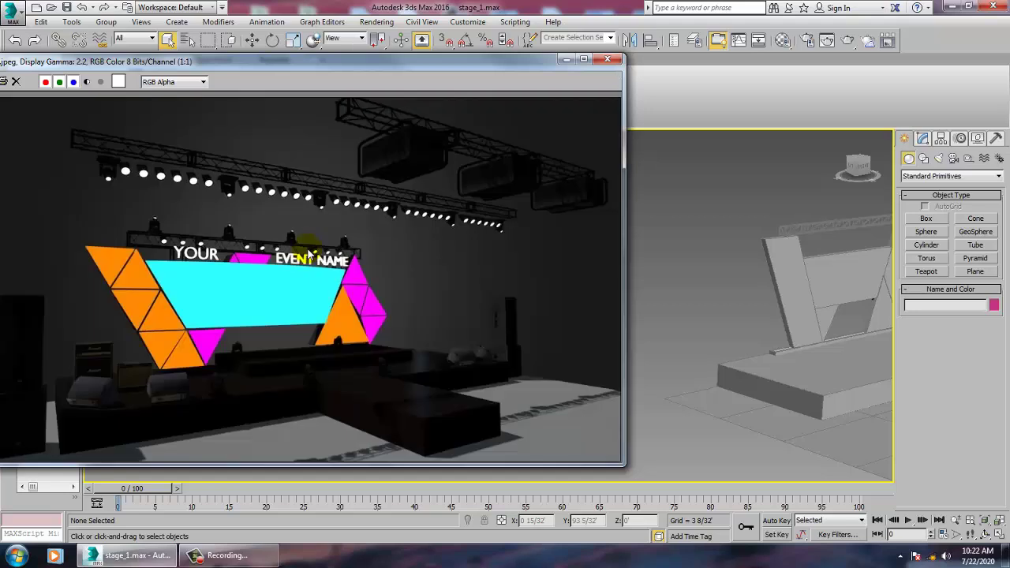
- With AutoGrid on, create a cylinder on the stage floor, about 0 23/32' in radius and 1 16/32' high
{"action": "middle_click_drag", "start_coordinate": [774, 297], "coordinate": [645, 367]}
{"action": "scroll", "coordinate": [710, 360], "scroll_direction": "up", "scroll_amount": 4}
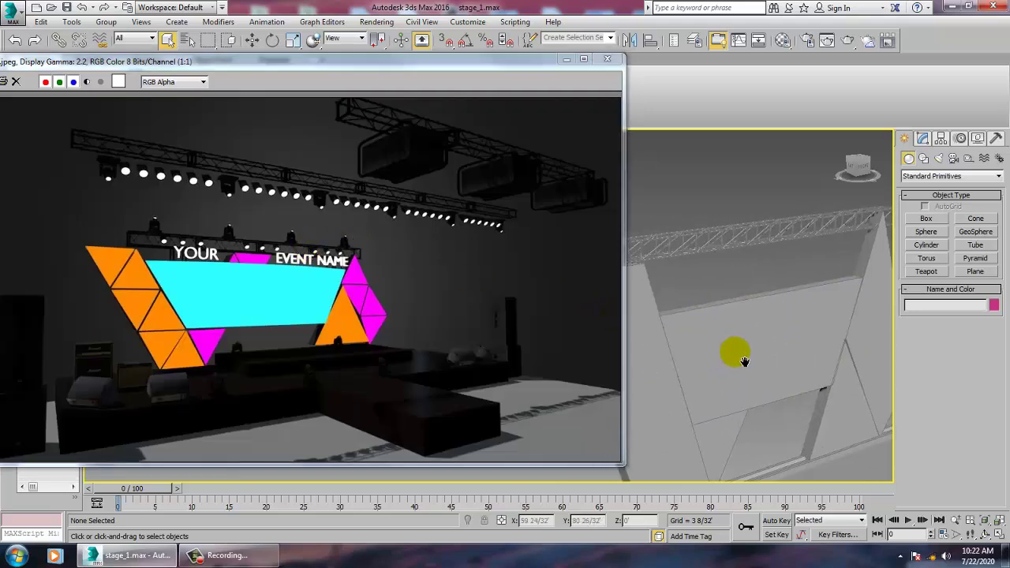
{"action": "left_click", "coordinate": [926, 244]}
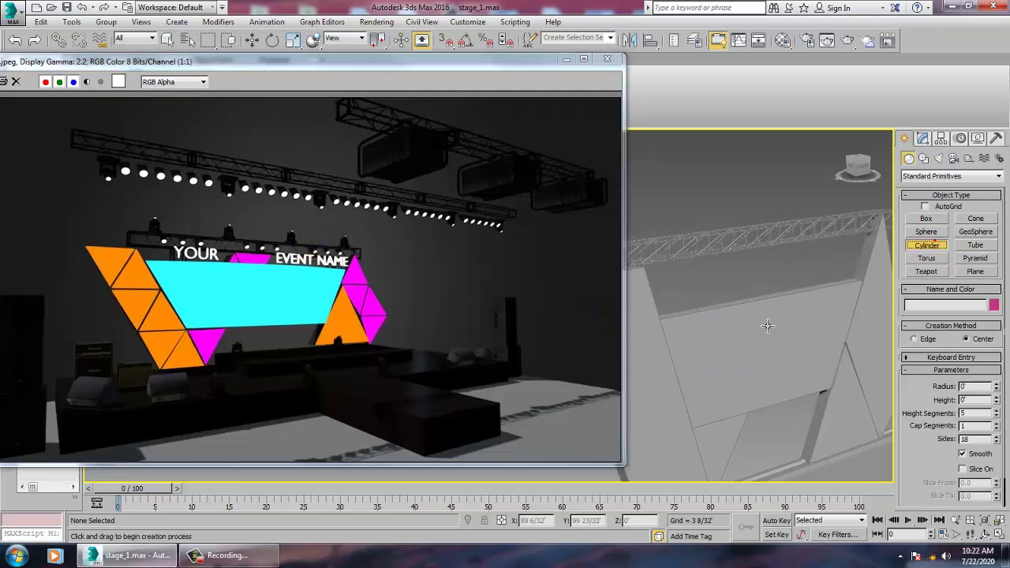
{"action": "scroll", "coordinate": [765, 320], "scroll_direction": "up", "scroll_amount": 2}
{"action": "scroll", "coordinate": [765, 320], "scroll_direction": "down", "scroll_amount": 6}
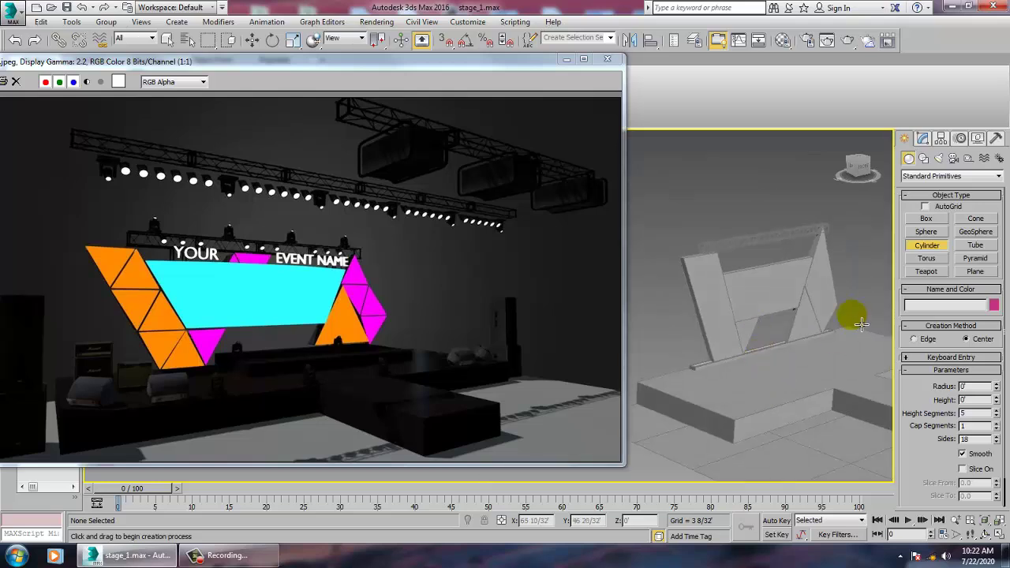
{"action": "scroll", "coordinate": [753, 365], "scroll_direction": "up", "scroll_amount": 5}
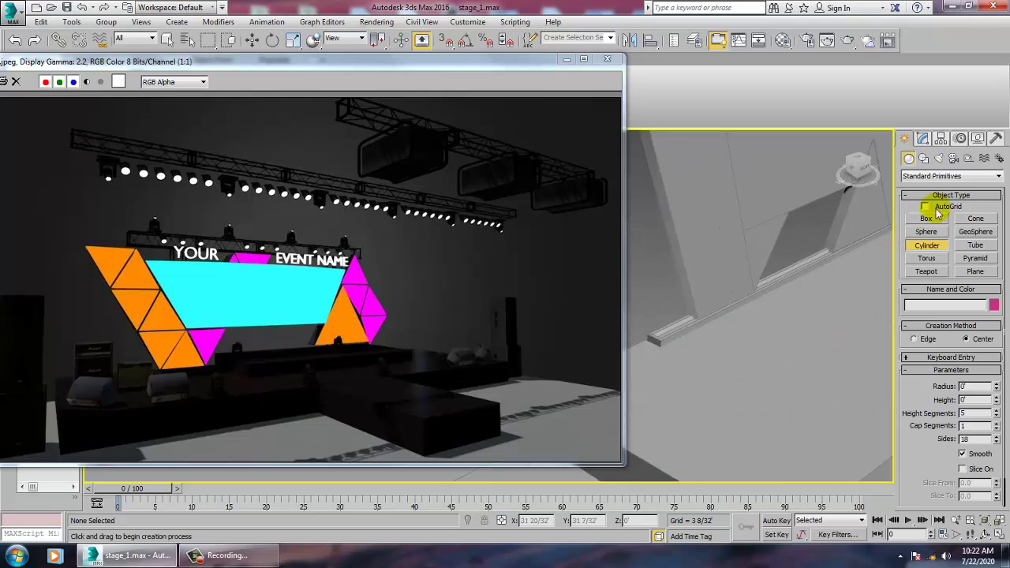
{"action": "left_click_drag", "start_coordinate": [762, 375], "coordinate": [776, 388]}
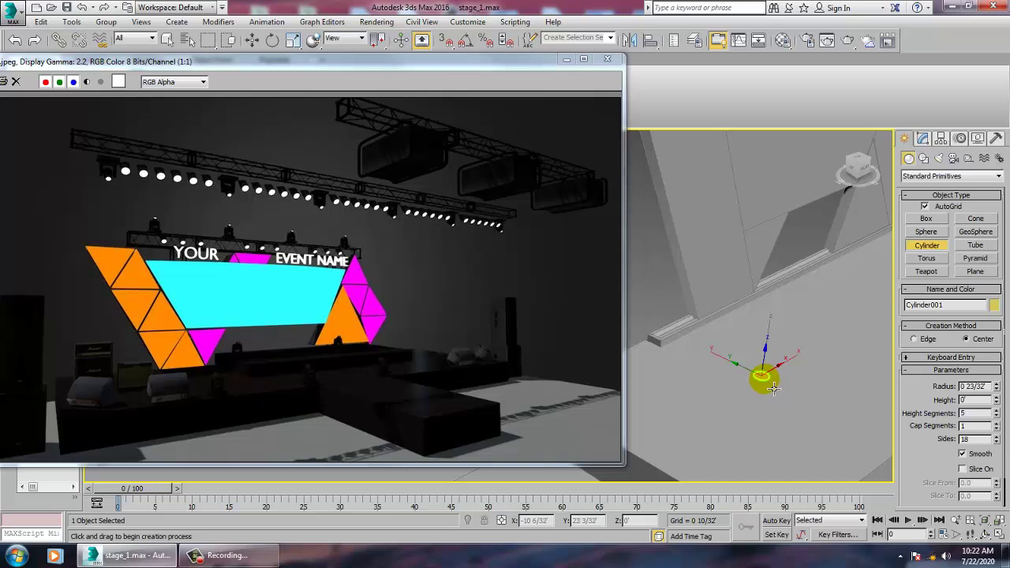
- Raise the cylinder straight up above the stage floor to a Z position of about 18'
{"action": "key", "text": "w"}
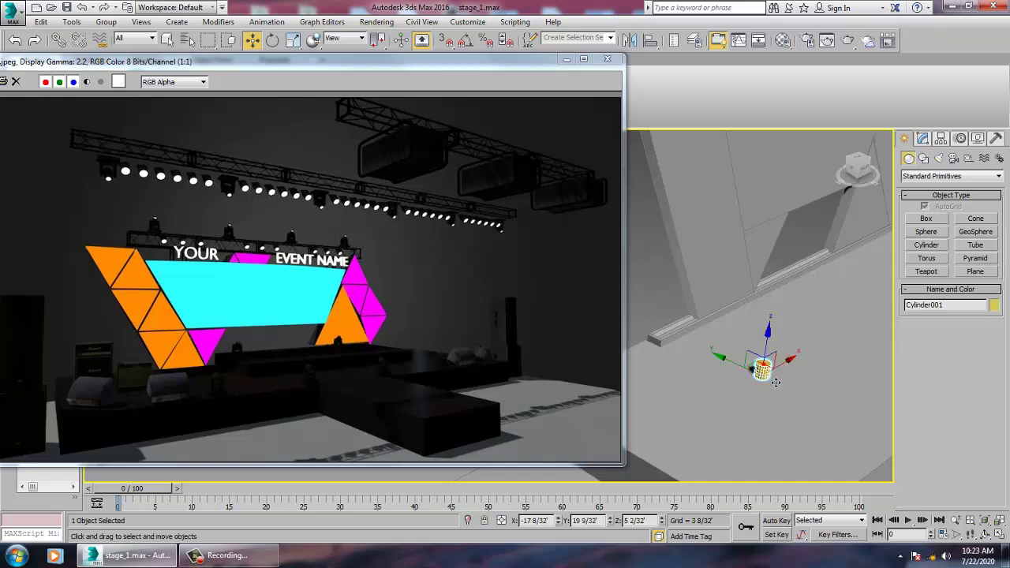
{"action": "scroll", "coordinate": [773, 376], "scroll_direction": "up", "scroll_amount": 3}
{"action": "left_click_drag", "start_coordinate": [767, 337], "coordinate": [778, 223]}
{"action": "scroll", "coordinate": [771, 335], "scroll_direction": "down", "scroll_amount": 5}
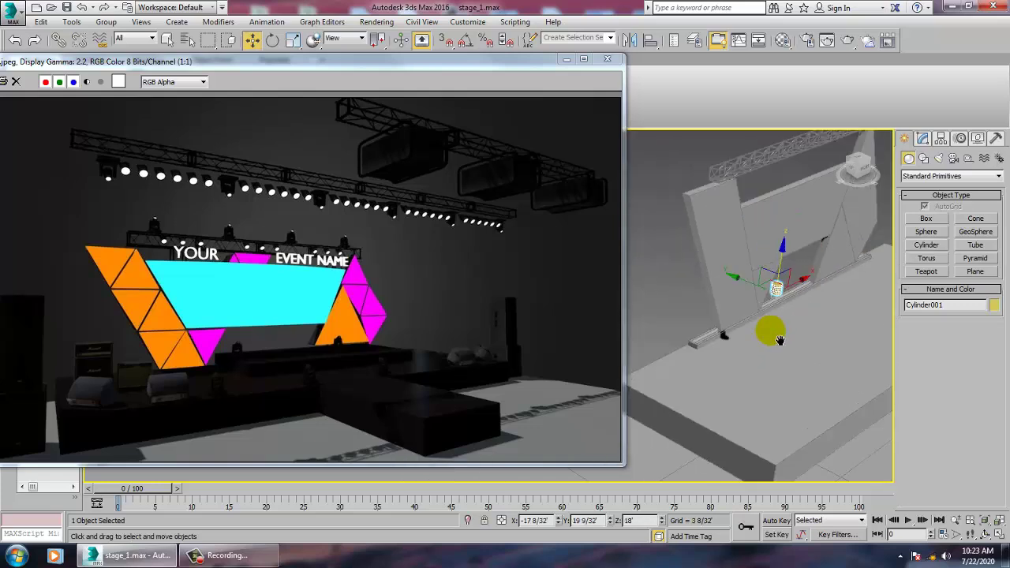
- Set the cylinder's height segments to 4
{"action": "scroll", "coordinate": [772, 305], "scroll_direction": "up", "scroll_amount": 5}
{"action": "scroll", "coordinate": [764, 311], "scroll_direction": "down", "scroll_amount": 5}
{"action": "middle_click_drag", "start_coordinate": [680, 306], "coordinate": [714, 300]}
{"action": "left_click", "coordinate": [921, 140]}
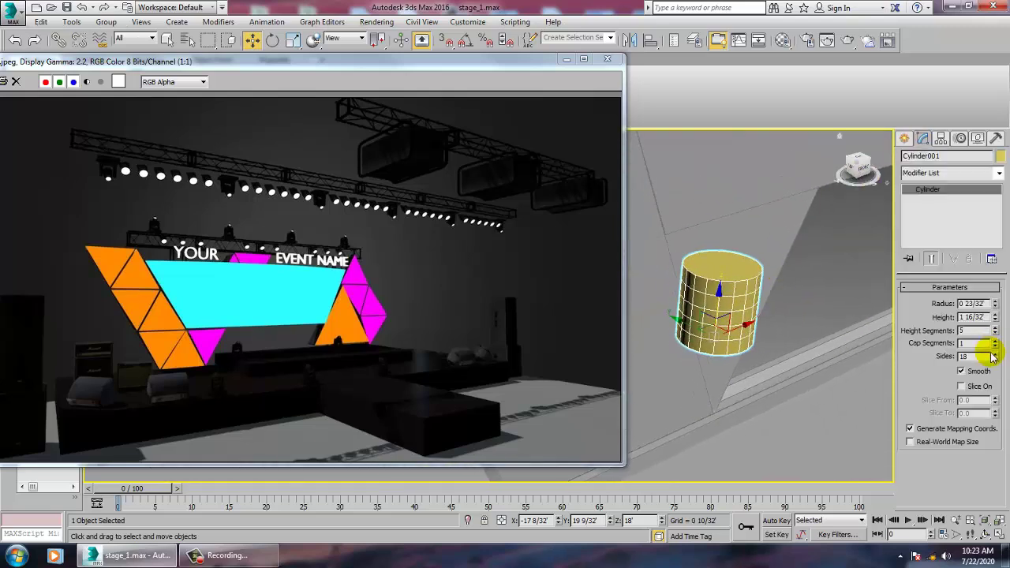
{"action": "left_click", "coordinate": [995, 328]}
{"action": "left_click", "coordinate": [995, 328]}
{"action": "left_click", "coordinate": [994, 329]}
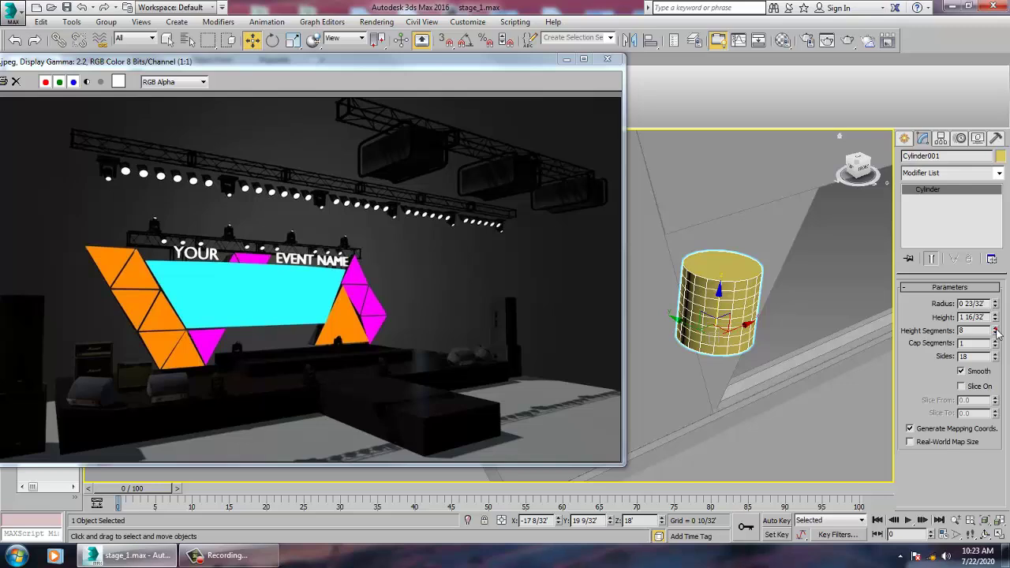
{"action": "left_click", "coordinate": [995, 334]}
{"action": "left_click", "coordinate": [995, 335]}
{"action": "left_click", "coordinate": [995, 334]}
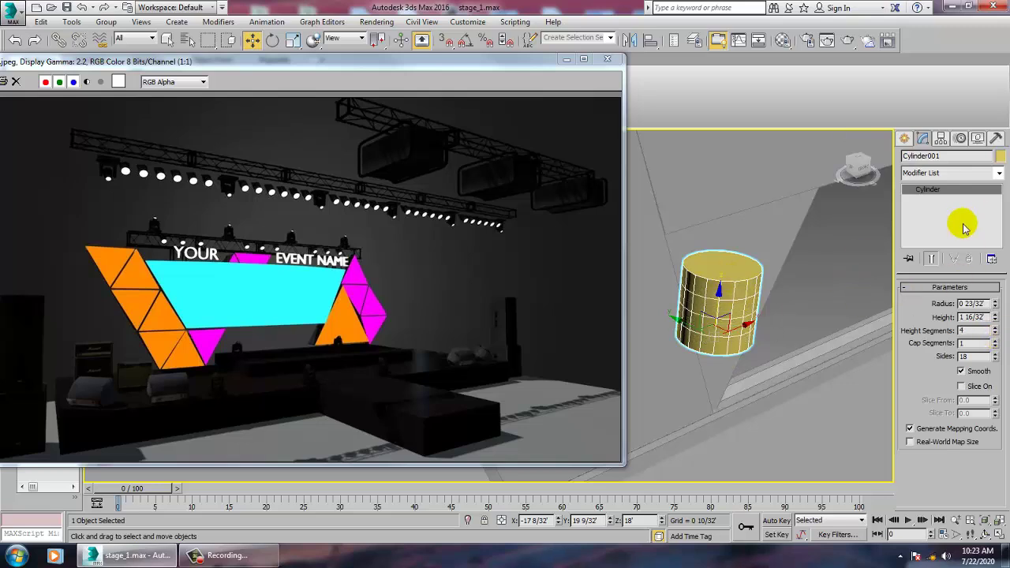
- Apply a Taper modifier to the cylinder with an amount of about -0.32 so it narrows upward
{"action": "left_click", "coordinate": [998, 173]}
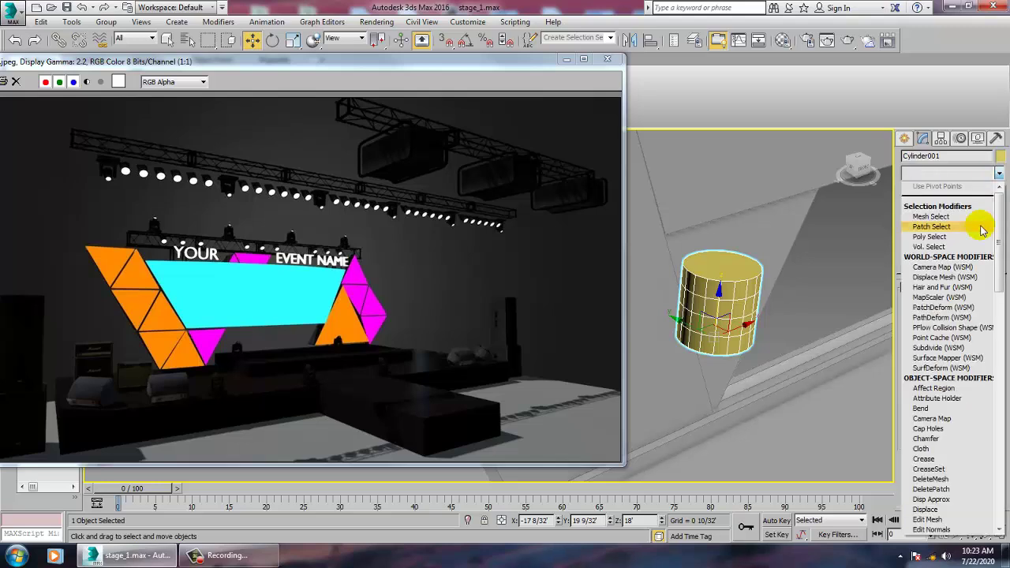
{"action": "key", "text": "t"}
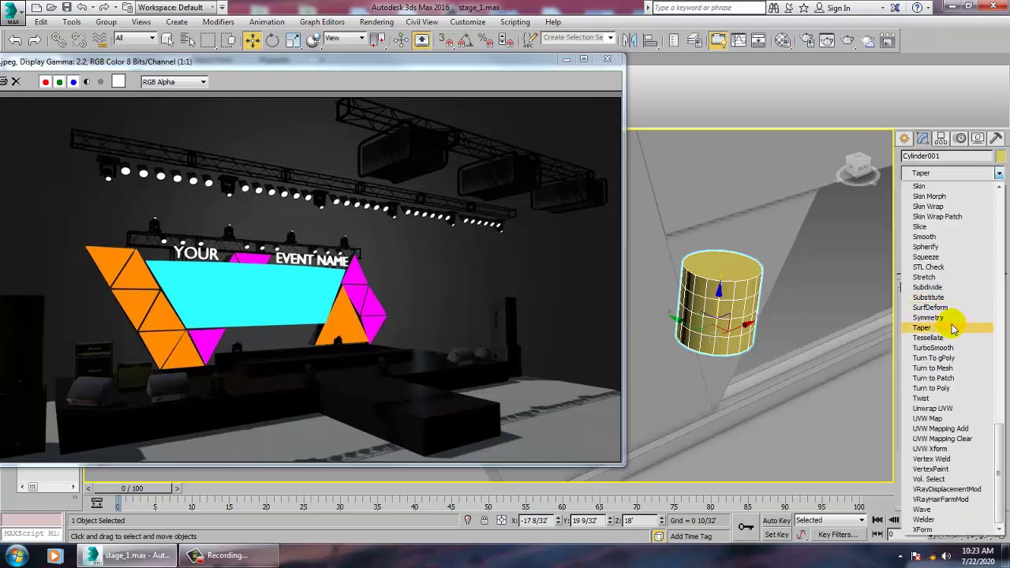
{"action": "left_click", "coordinate": [959, 327]}
{"action": "left_click_drag", "start_coordinate": [979, 313], "coordinate": [1004, 339]}
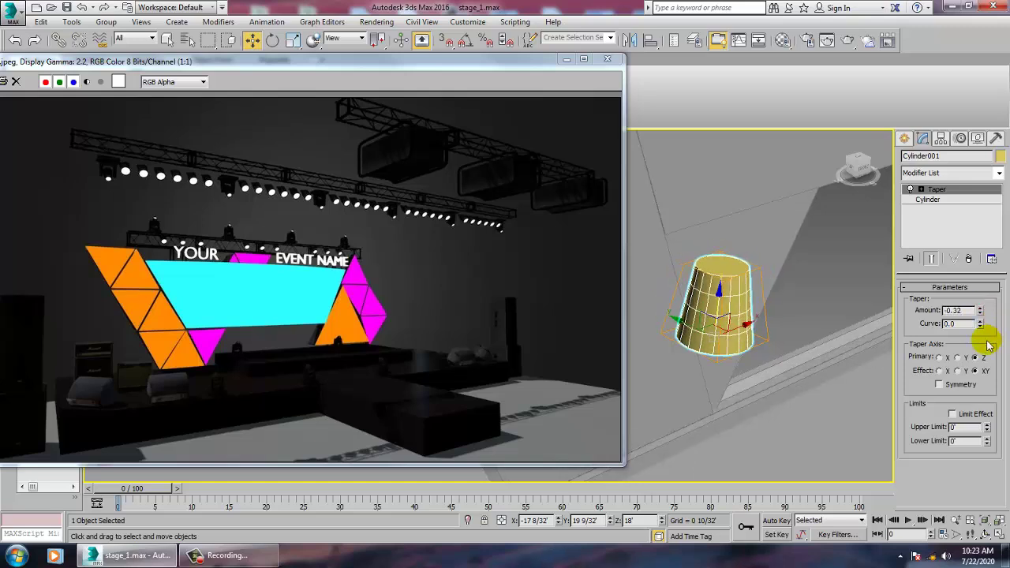
- Convert the tapered cylinder to an Editable Poly
{"action": "middle_click_drag", "start_coordinate": [779, 341], "coordinate": [724, 274], "text": "alt"}
{"action": "right_click", "coordinate": [724, 274]}
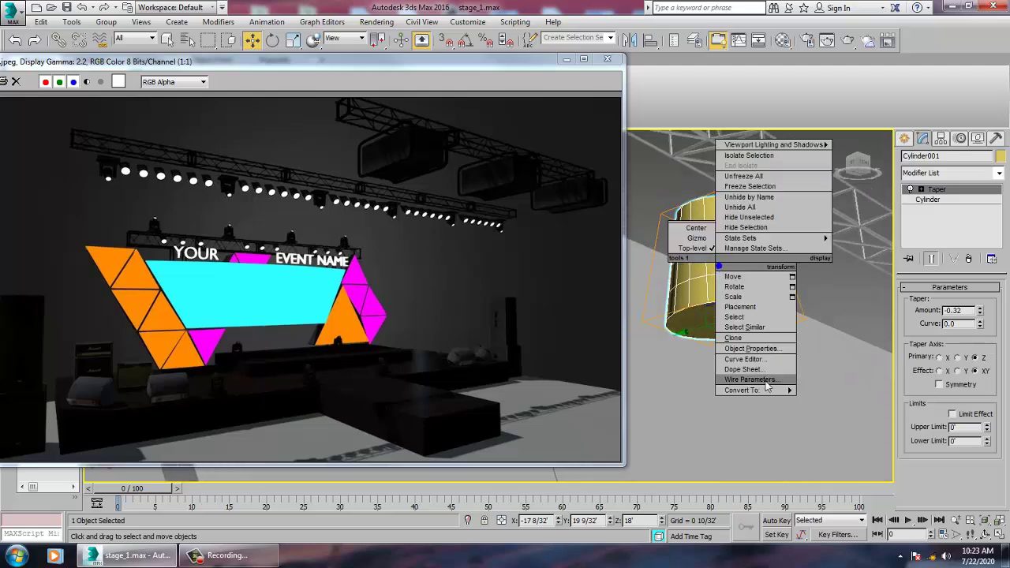
{"action": "mouse_move", "coordinate": [753, 389]}
{"action": "left_click", "coordinate": [833, 401]}
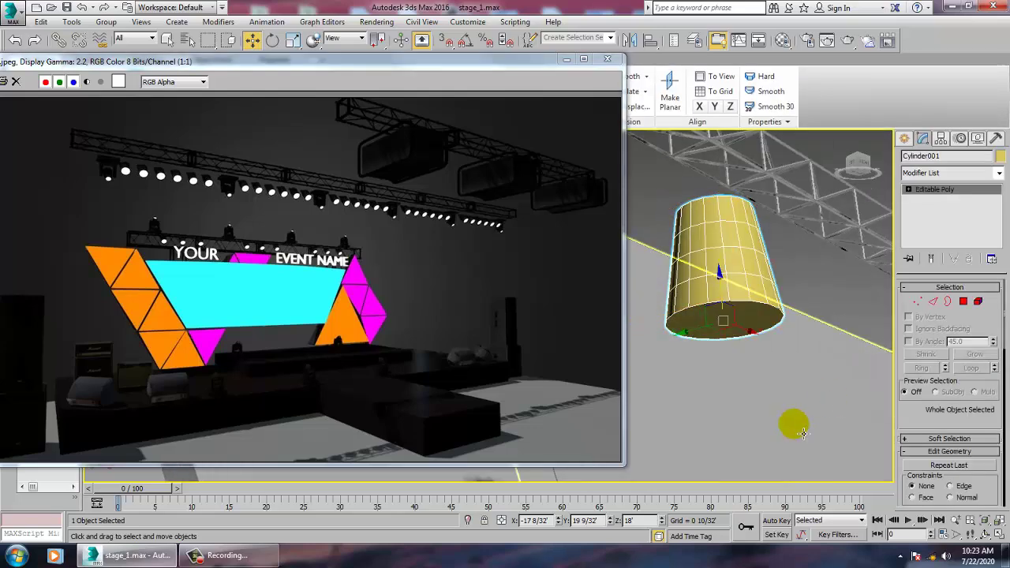
{"action": "left_click", "coordinate": [745, 367]}
- Bevel the cylinder's bottom polygon slightly outward in height with an outline of about -0 6/32', and leave polygon editing
{"action": "key", "text": "4"}
{"action": "left_click", "coordinate": [752, 324]}
{"action": "mouse_move", "coordinate": [752, 324]}
{"action": "middle_mouse_down", "text": "alt"}
{"action": "mouse_move", "coordinate": [726, 319]}
{"action": "mouse_move", "coordinate": [744, 305]}
{"action": "middle_mouse_up", "text": "alt"}
{"action": "scroll", "coordinate": [766, 306], "scroll_direction": "up", "scroll_amount": 4}
{"action": "scroll", "coordinate": [766, 307], "scroll_direction": "down", "scroll_amount": 6}
{"action": "scroll", "coordinate": [769, 305], "scroll_direction": "up", "scroll_amount": 3}
{"action": "scroll", "coordinate": [762, 300], "scroll_direction": "up", "scroll_amount": 5}
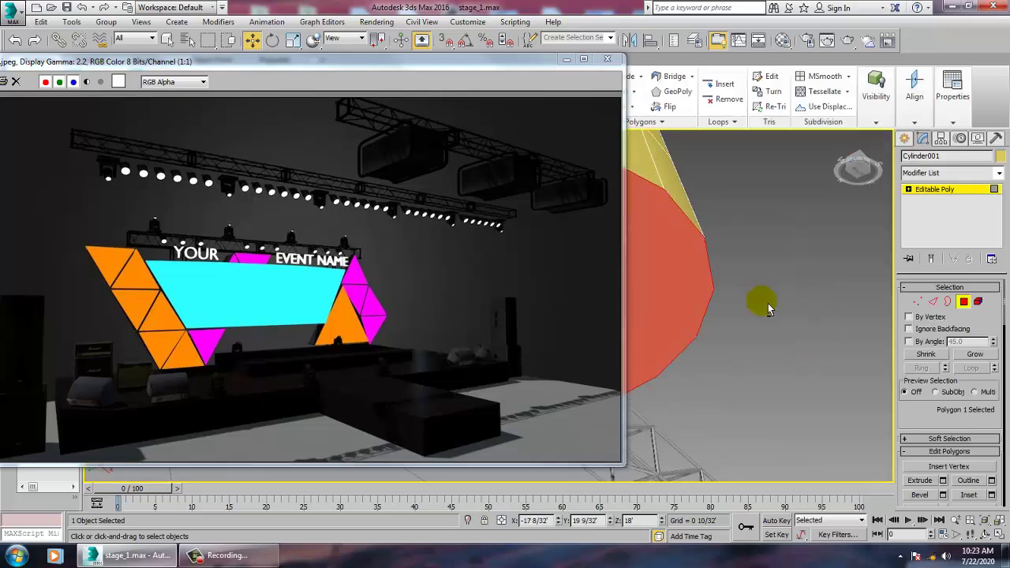
{"action": "scroll", "coordinate": [773, 297], "scroll_direction": "down", "scroll_amount": 3}
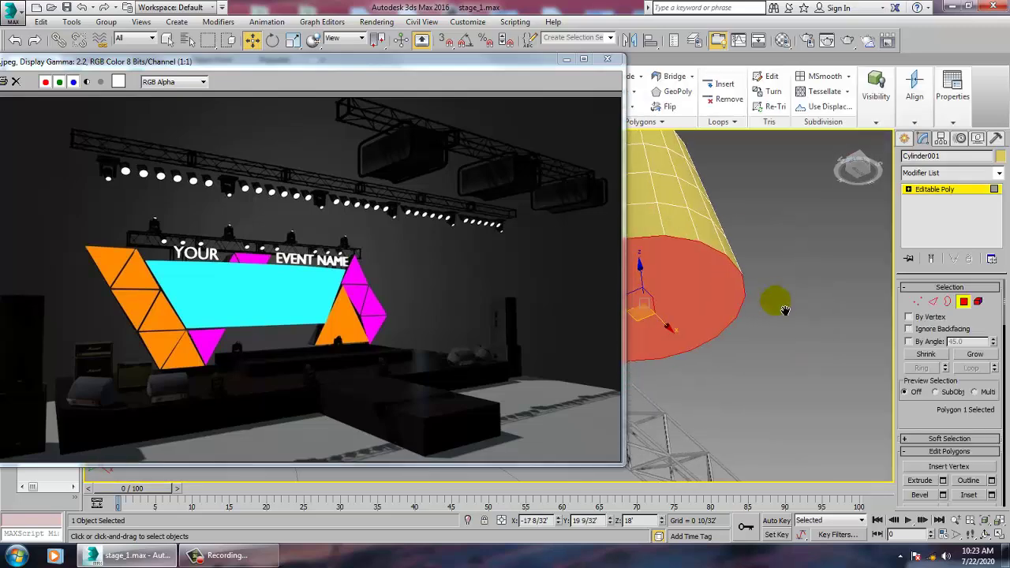
{"action": "left_click", "coordinate": [942, 495]}
{"action": "left_click_drag", "start_coordinate": [497, 337], "coordinate": [514, 372]}
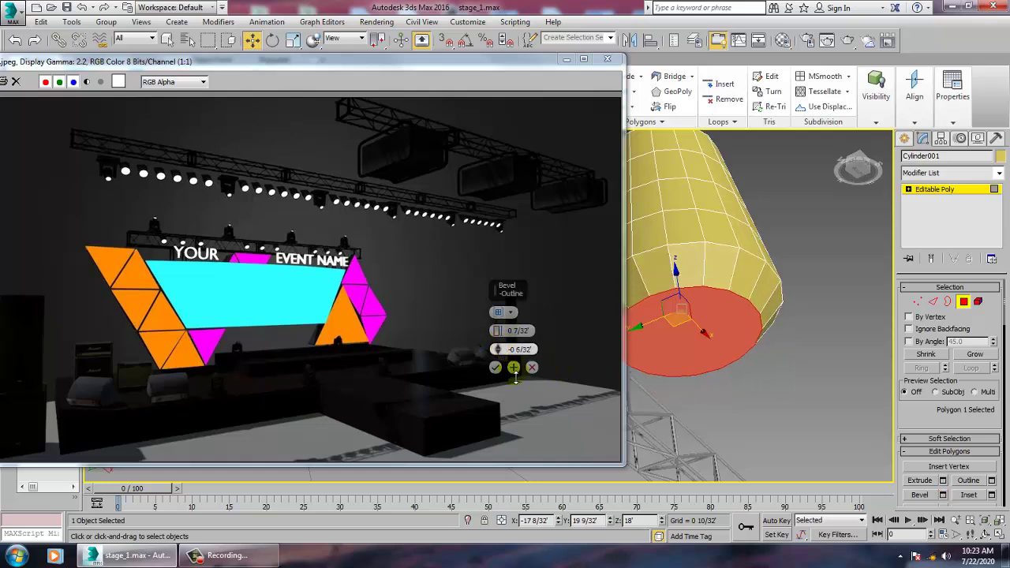
{"action": "left_click_drag", "start_coordinate": [499, 334], "coordinate": [502, 353]}
{"action": "left_click", "coordinate": [498, 370]}
{"action": "scroll", "coordinate": [779, 368], "scroll_direction": "down", "scroll_amount": 3}
{"action": "middle_click_drag", "start_coordinate": [779, 368], "coordinate": [766, 369], "text": "alt"}
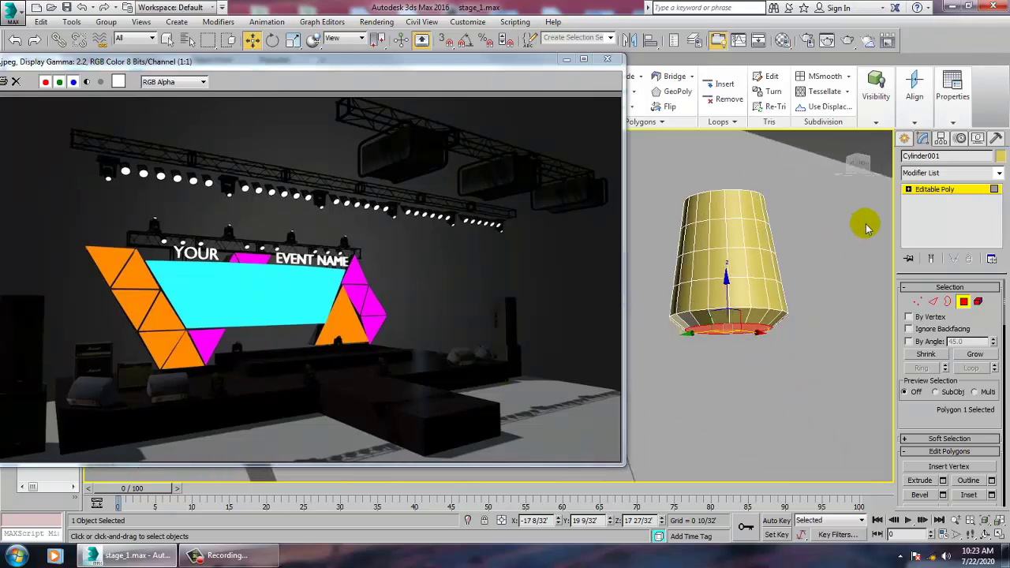
{"action": "left_click", "coordinate": [935, 191]}
- Rotate the lamp body about -45 degrees around the X axis
{"action": "scroll", "coordinate": [808, 254], "scroll_direction": "down", "scroll_amount": 7}
{"action": "middle_click_drag", "start_coordinate": [803, 254], "coordinate": [797, 391]}
{"action": "key", "text": "e"}
{"action": "left_click_drag", "start_coordinate": [814, 380], "coordinate": [791, 346]}
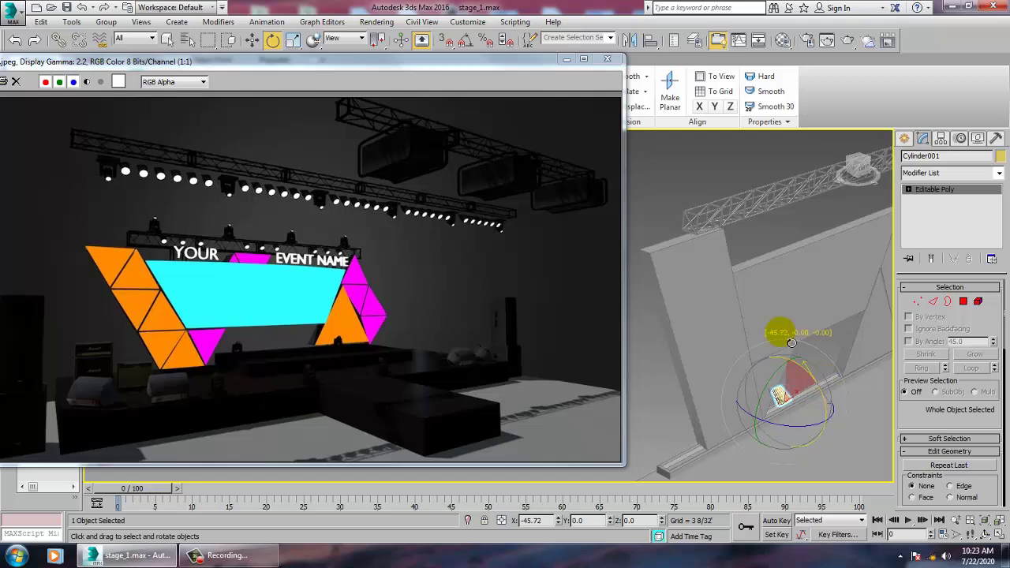
- Move the tilted lamp up to the near end of the truss above the backdrop panels
{"action": "key", "text": "w"}
{"action": "left_click_drag", "start_coordinate": [799, 381], "coordinate": [706, 200]}
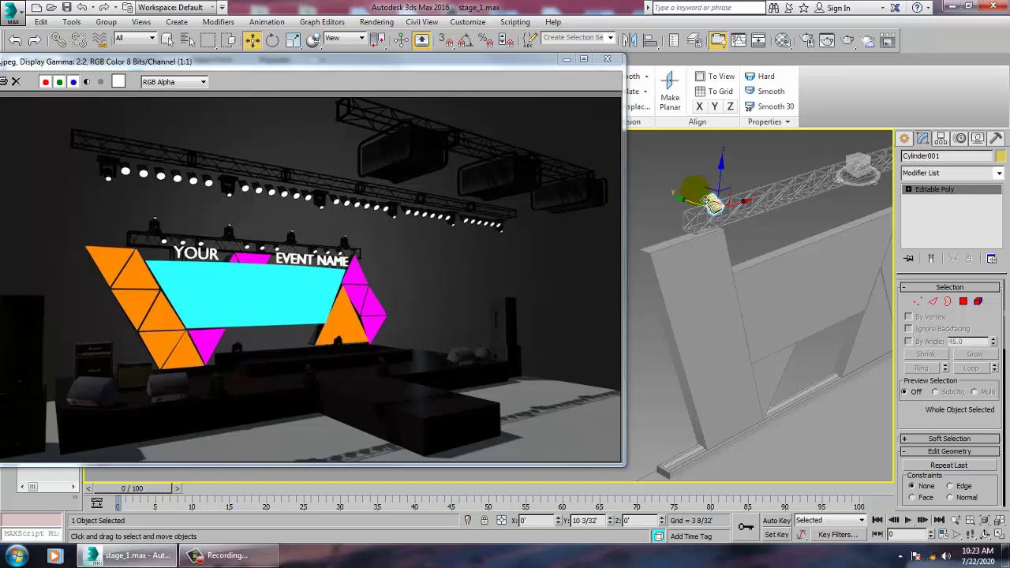
{"action": "key", "text": "z"}
{"action": "scroll", "coordinate": [699, 263], "scroll_direction": "down", "scroll_amount": 8}
{"action": "middle_click_drag", "start_coordinate": [789, 263], "coordinate": [628, 272], "text": "alt"}
{"action": "left_click_drag", "start_coordinate": [695, 243], "coordinate": [707, 272]}
{"action": "scroll", "coordinate": [708, 273], "scroll_direction": "up", "scroll_amount": 8}
{"action": "middle_click_drag", "start_coordinate": [729, 318], "coordinate": [733, 352], "text": "alt"}
- Shift the lamp along the truss to an X position of about -14 6/32'
{"action": "key", "text": "r"}
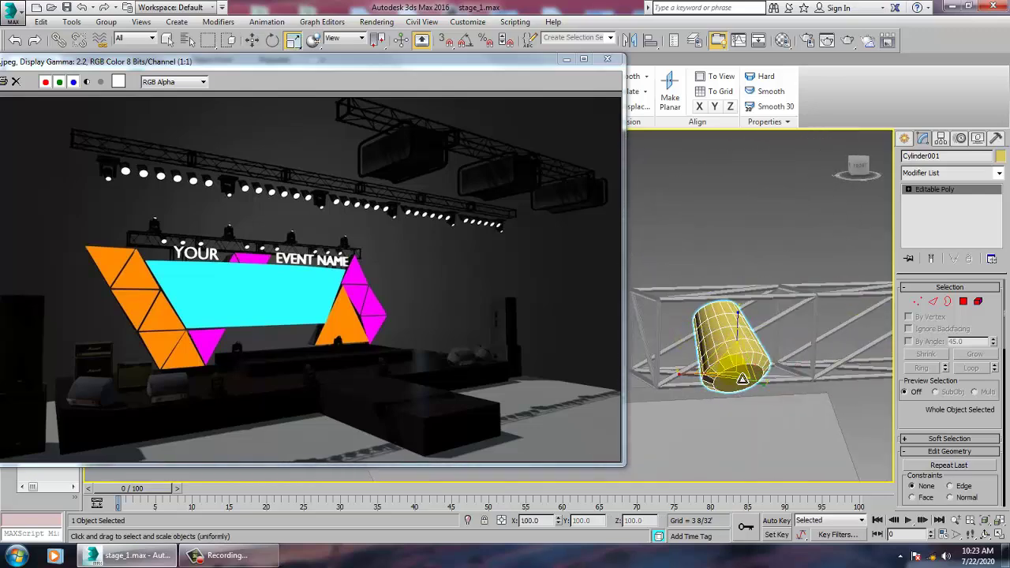
{"action": "key", "text": "w"}
{"action": "middle_click_drag", "start_coordinate": [755, 394], "coordinate": [717, 380], "text": "alt"}
{"action": "left_click_drag", "start_coordinate": [701, 382], "coordinate": [867, 370]}
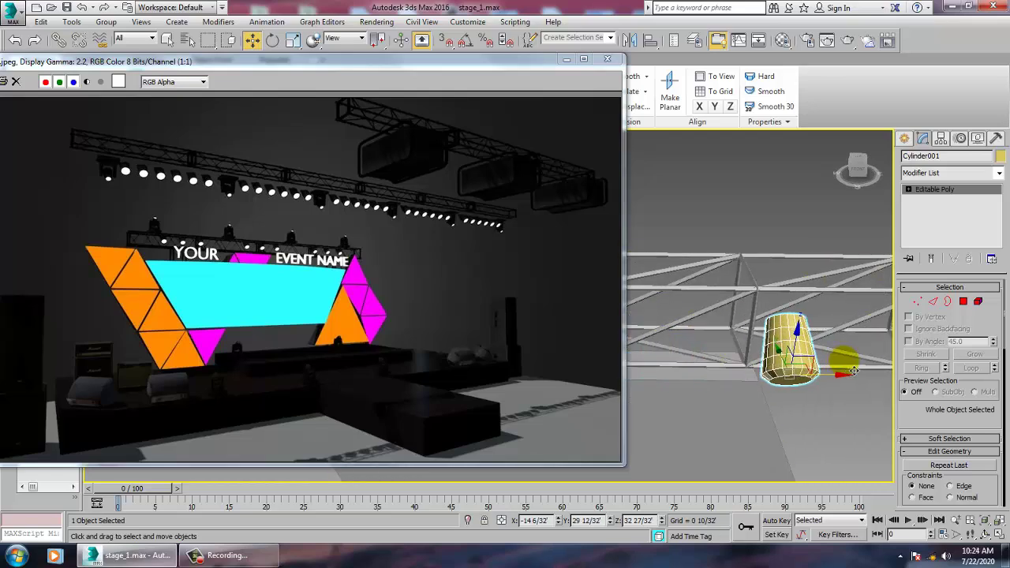
- Tilt the lamp by about another -14 degrees around X and nudge it along Y against the truss
{"action": "middle_click_drag", "start_coordinate": [854, 370], "coordinate": [831, 383], "text": "alt"}
{"action": "scroll", "coordinate": [833, 342], "scroll_direction": "up", "scroll_amount": 5}
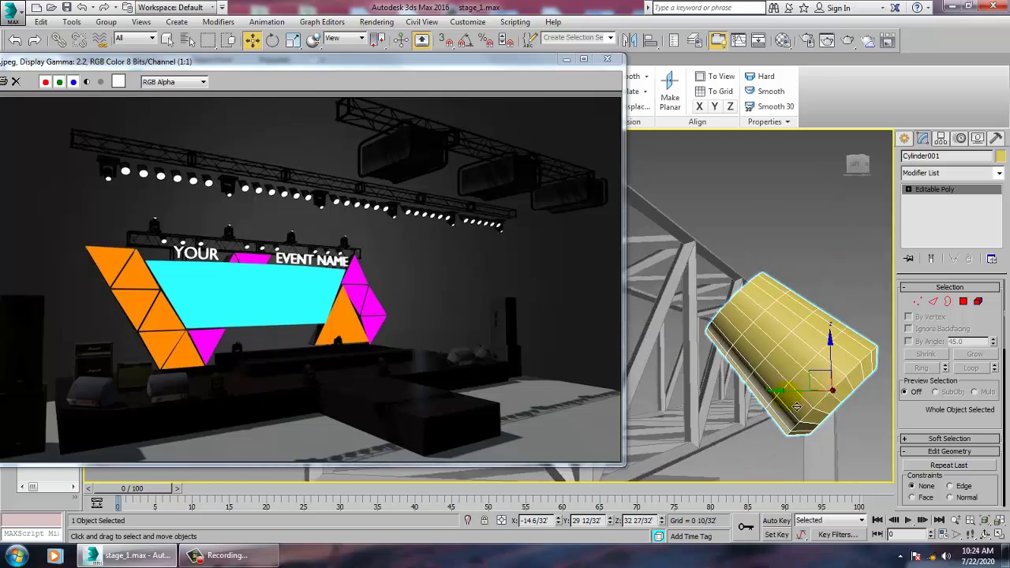
{"action": "key", "text": "e"}
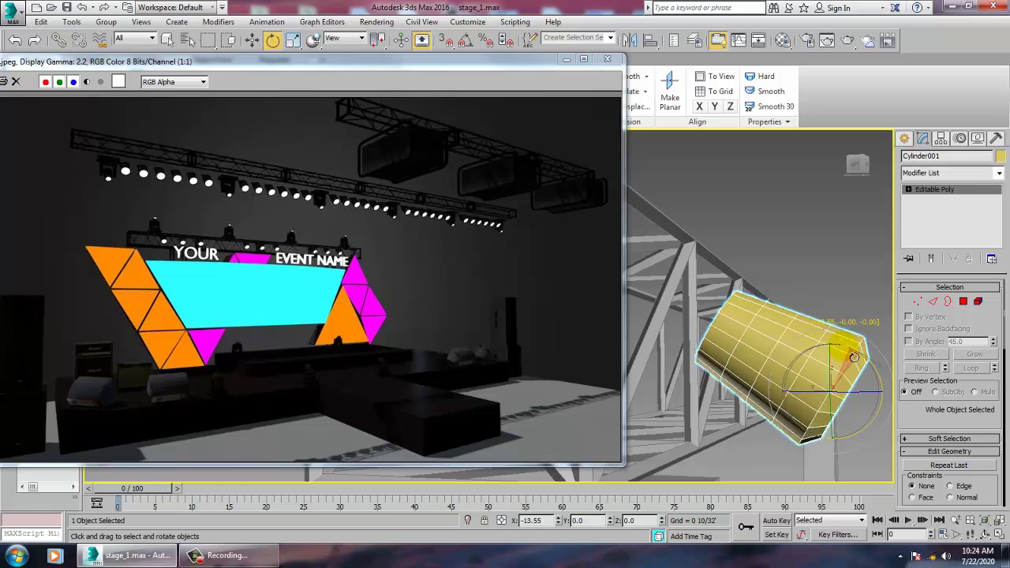
{"action": "left_click_drag", "start_coordinate": [854, 357], "coordinate": [854, 359]}
{"action": "key", "text": "w"}
{"action": "left_click_drag", "start_coordinate": [790, 390], "coordinate": [781, 389]}
- Extrude the lamp's rear end polygon toward the inside of the truss
{"action": "middle_click_drag", "start_coordinate": [775, 386], "coordinate": [704, 394], "text": "alt"}
{"action": "middle_click_drag", "start_coordinate": [840, 426], "coordinate": [808, 404], "text": "alt"}
{"action": "left_click", "coordinate": [963, 301]}
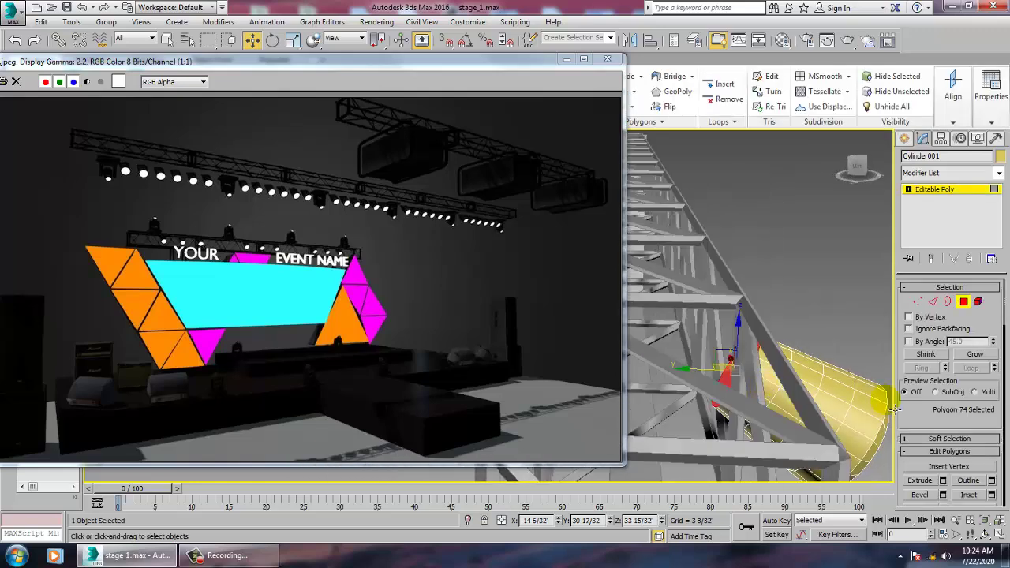
{"action": "left_click", "coordinate": [942, 481]}
{"action": "left_click", "coordinate": [498, 352]}
- Scale down the extruded rear polygon, rotate it upright, reposition it inside the truss, and leave polygon editing
{"action": "key", "text": "r"}
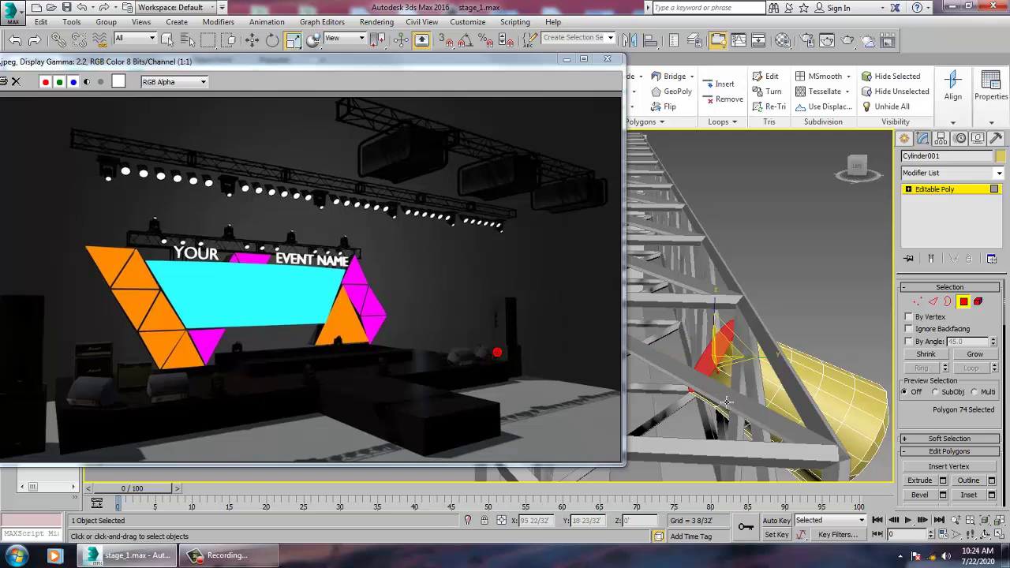
{"action": "key", "text": "w"}
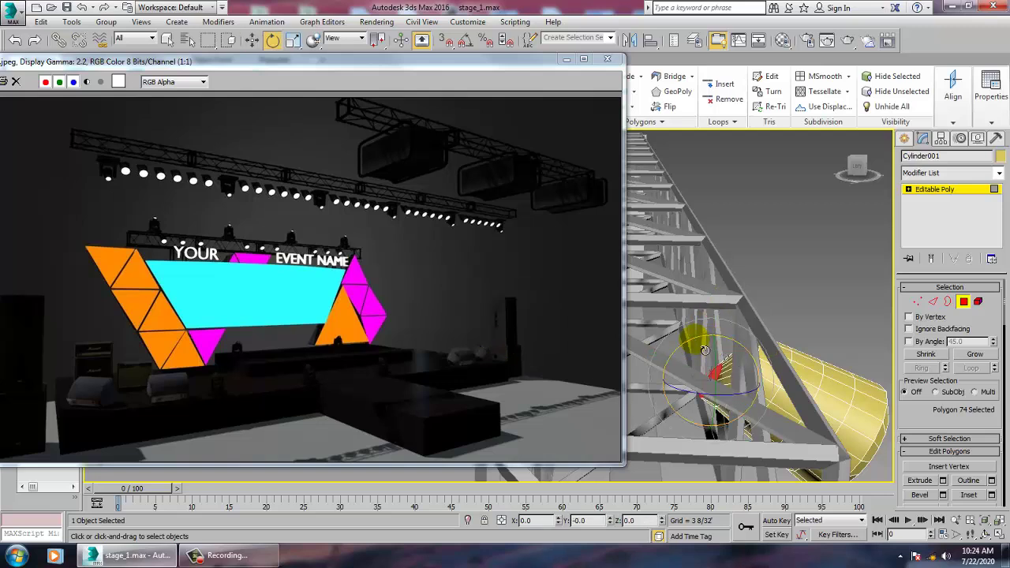
{"action": "key", "text": "w"}
{"action": "scroll", "coordinate": [754, 341], "scroll_direction": "up", "scroll_amount": 3}
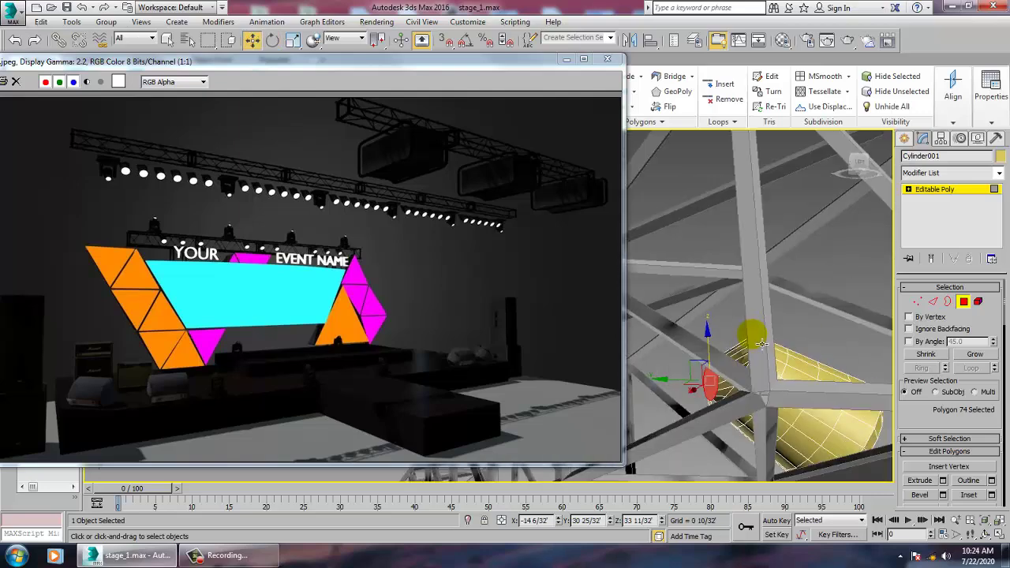
{"action": "middle_click_drag", "start_coordinate": [757, 342], "coordinate": [647, 372], "text": "alt"}
{"action": "scroll", "coordinate": [686, 347], "scroll_direction": "down", "scroll_amount": 6}
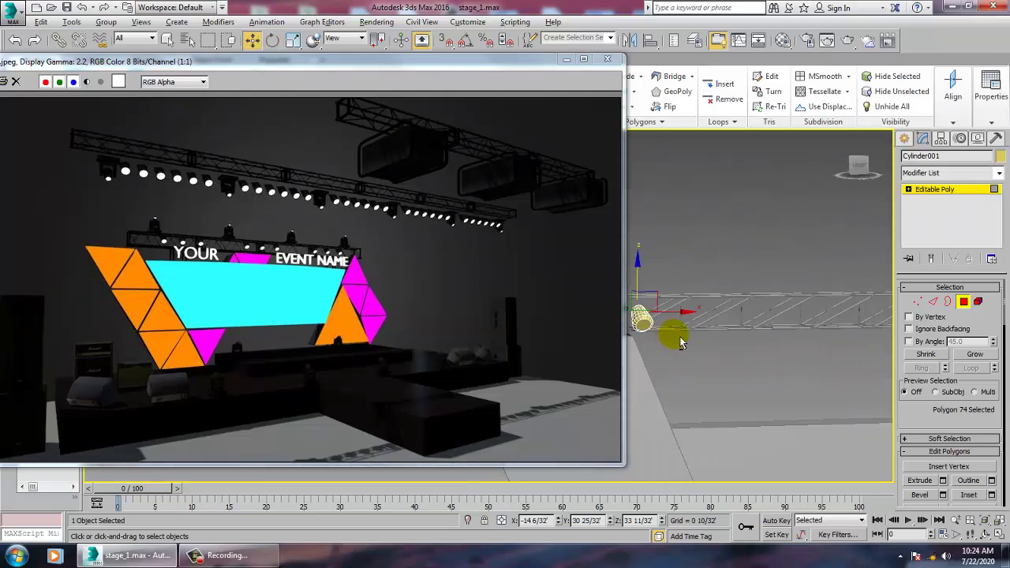
{"action": "left_click", "coordinate": [947, 196]}
- Clone the lamp along the truss in X as two copies spaced about 3 22/32' apart
{"action": "middle_click_drag", "start_coordinate": [680, 368], "coordinate": [726, 400], "text": "alt"}
{"action": "left_click_drag", "start_coordinate": [755, 378], "coordinate": [791, 371], "text": "shift"}
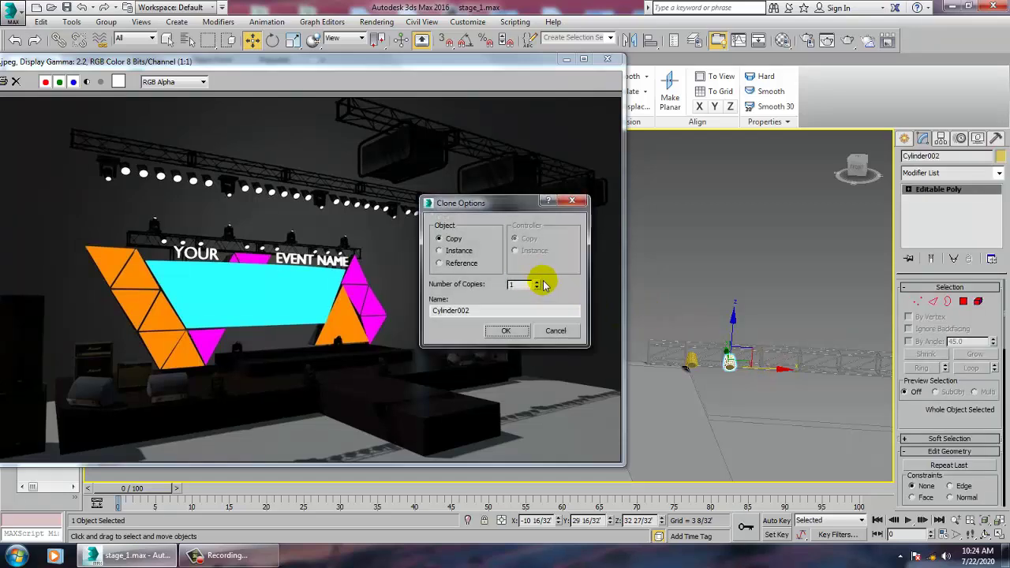
{"action": "left_click", "coordinate": [519, 333]}
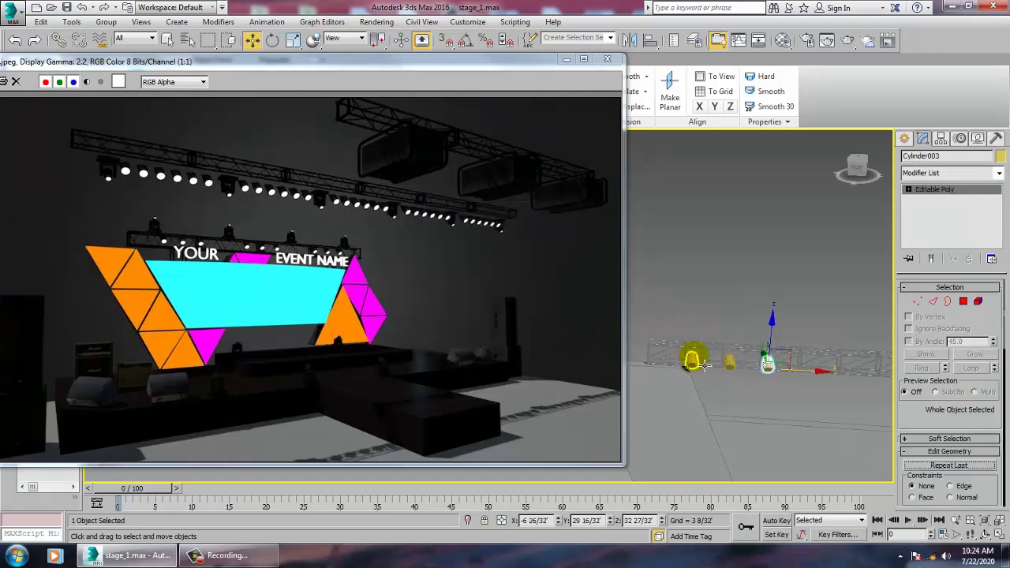
- Select all three lamps and clone the group along the truss in X as two evenly spaced copies
{"action": "left_click", "coordinate": [730, 362], "text": "ctrl"}
{"action": "left_click", "coordinate": [691, 361], "text": "ctrl"}
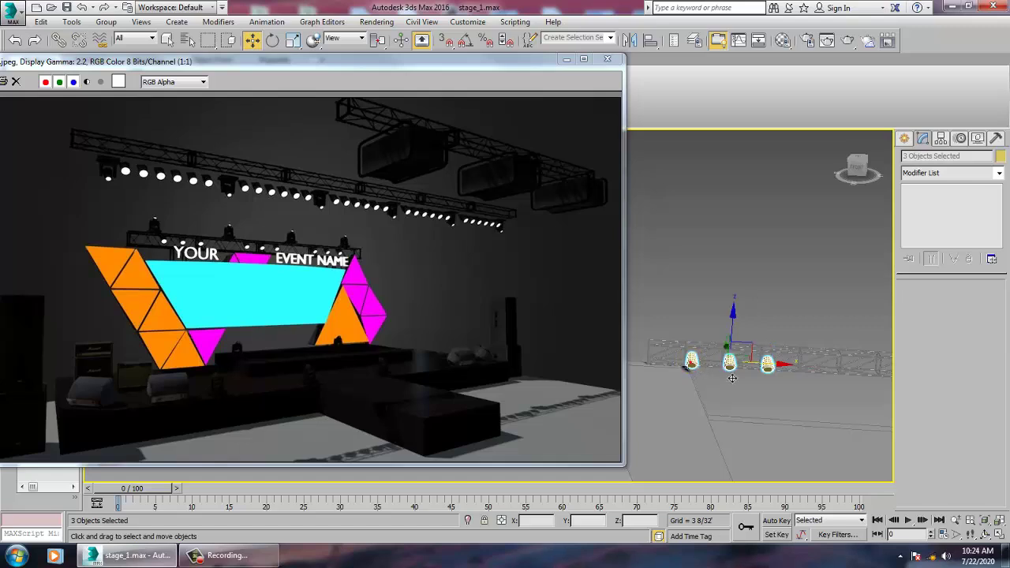
{"action": "middle_click_drag", "start_coordinate": [732, 378], "coordinate": [798, 382], "text": "alt"}
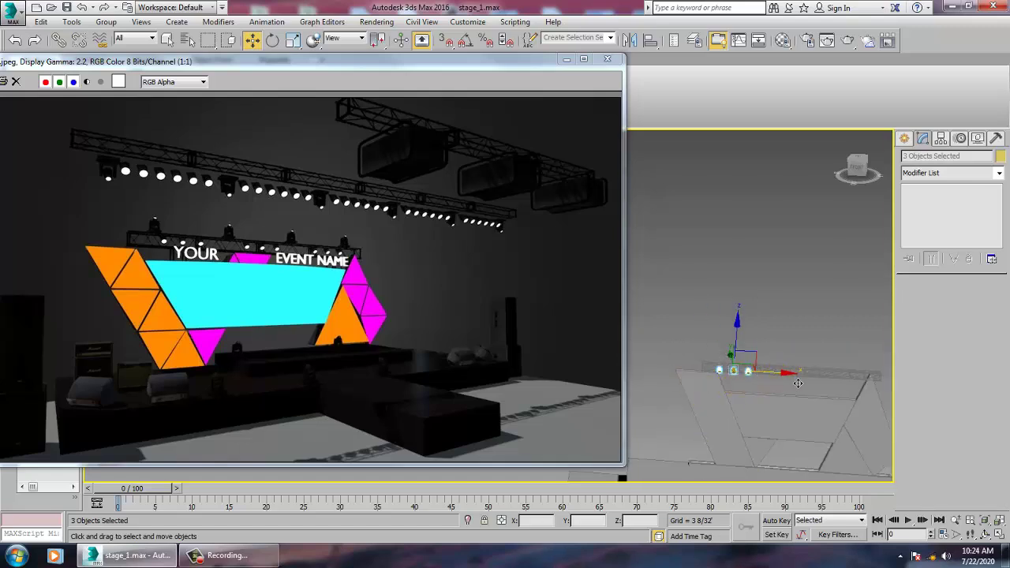
{"action": "left_click_drag", "start_coordinate": [798, 383], "coordinate": [841, 374], "text": "shift"}
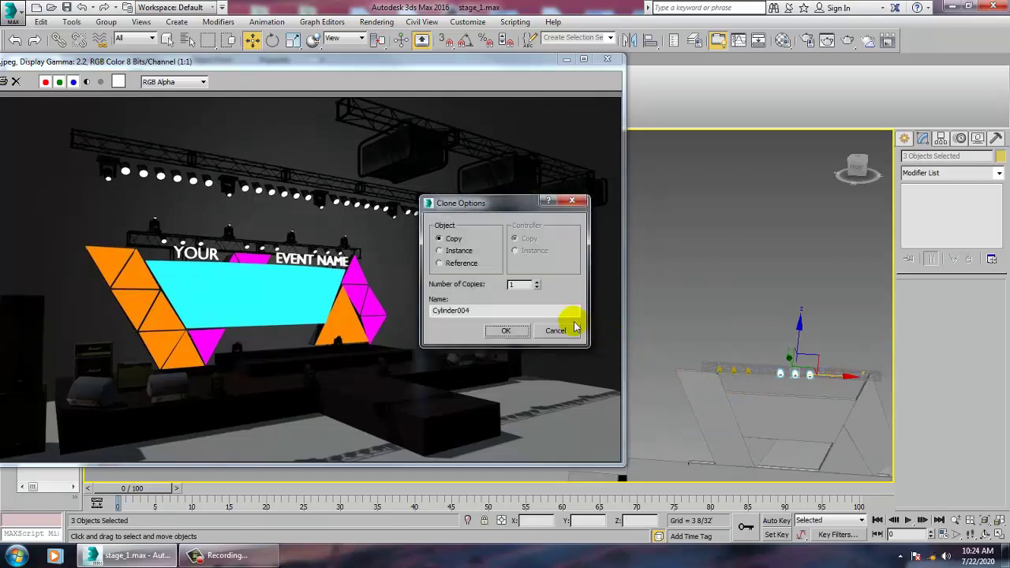
{"action": "left_click", "coordinate": [506, 331]}
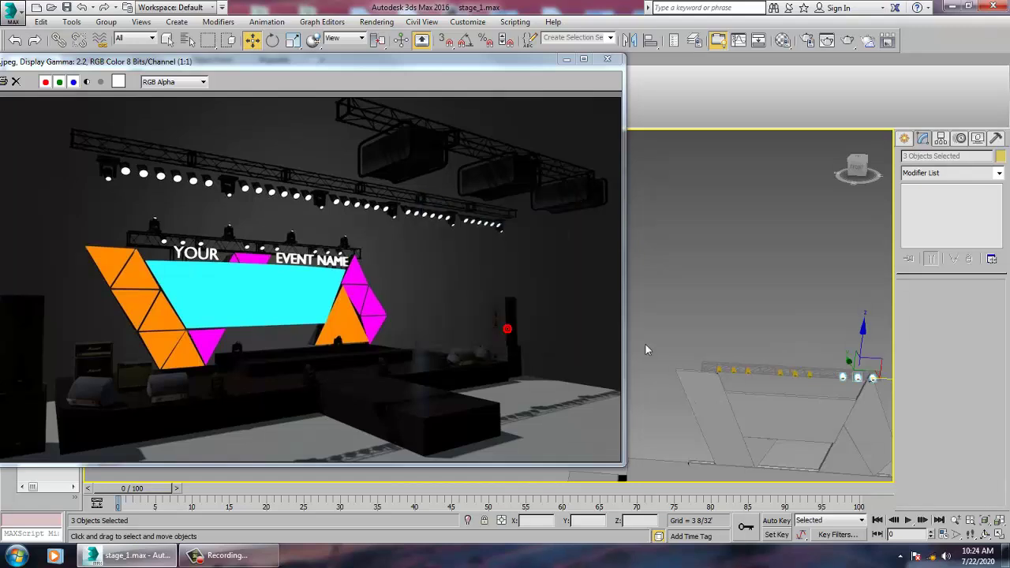
{"action": "mouse_move", "coordinate": [775, 355]}
{"action": "middle_mouse_down", "text": "alt"}
{"action": "mouse_move", "coordinate": [854, 295]}
{"action": "mouse_move", "coordinate": [773, 306]}
{"action": "mouse_move", "coordinate": [774, 294]}
{"action": "middle_mouse_up", "text": "alt"}
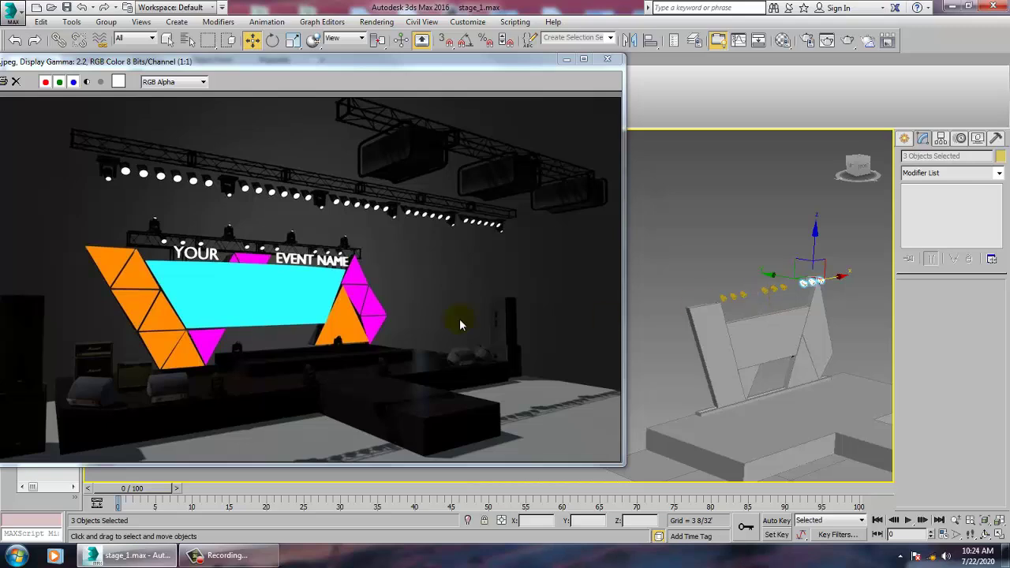
- Examine the small floor lights on the stage in an enlarged view of the reference render
{"action": "left_click", "coordinate": [210, 250]}
{"action": "left_click", "coordinate": [239, 363]}
{"action": "scroll", "coordinate": [238, 392], "scroll_direction": "up", "scroll_amount": 2}
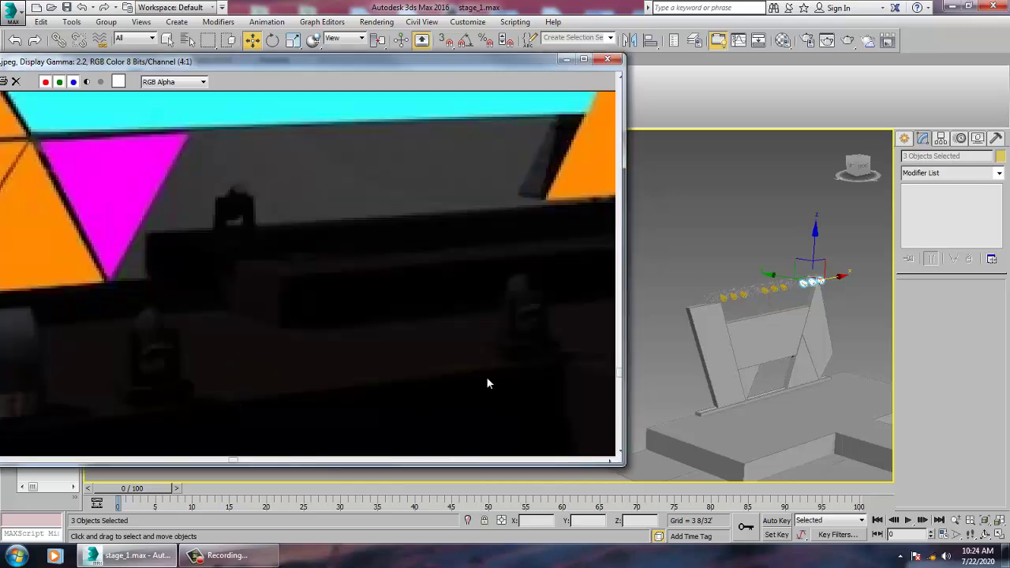
{"action": "mouse_move", "coordinate": [800, 361]}
{"action": "middle_mouse_down", "text": "alt"}
{"action": "mouse_move", "coordinate": [755, 327]}
{"action": "mouse_move", "coordinate": [785, 348]}
{"action": "middle_mouse_up", "text": "alt"}
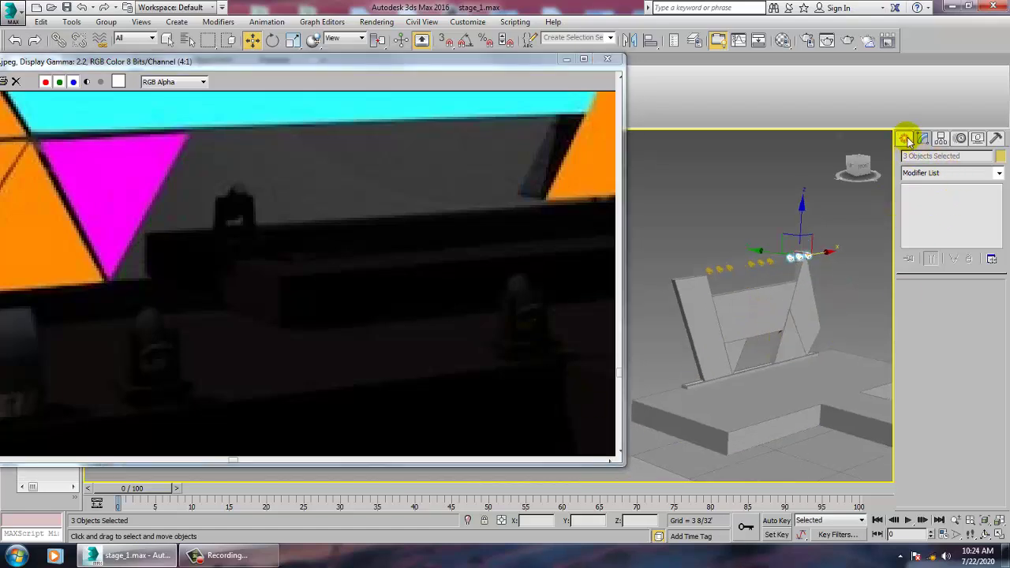
- Create a flat box on the stage floor about 1 21/32' long, 2 13/32' wide and 7/32' high as the light's base
{"action": "left_click", "coordinate": [905, 139]}
{"action": "left_click", "coordinate": [927, 218]}
{"action": "scroll", "coordinate": [785, 414], "scroll_direction": "up", "scroll_amount": 8}
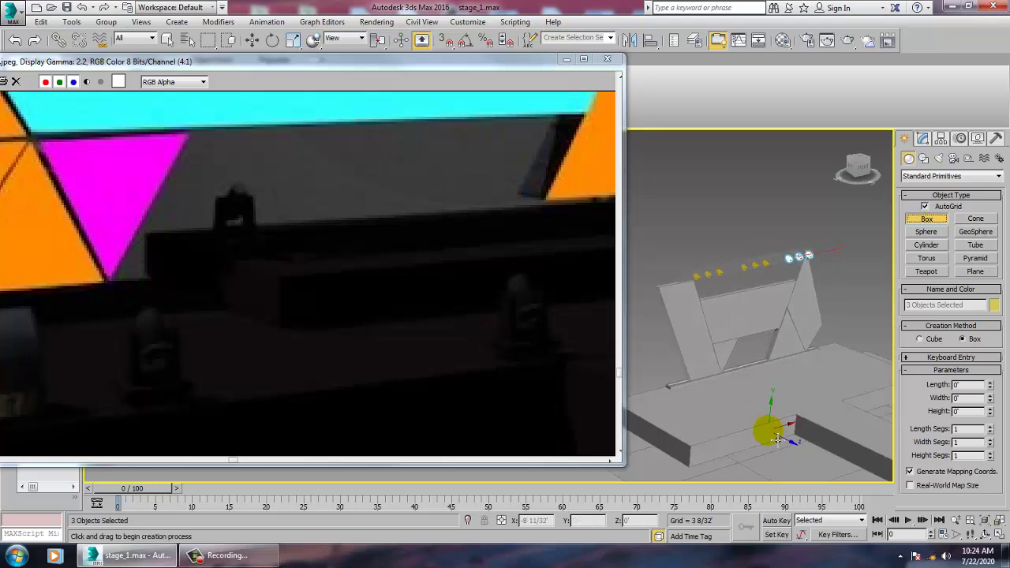
{"action": "left_click_drag", "start_coordinate": [772, 403], "coordinate": [770, 429]}
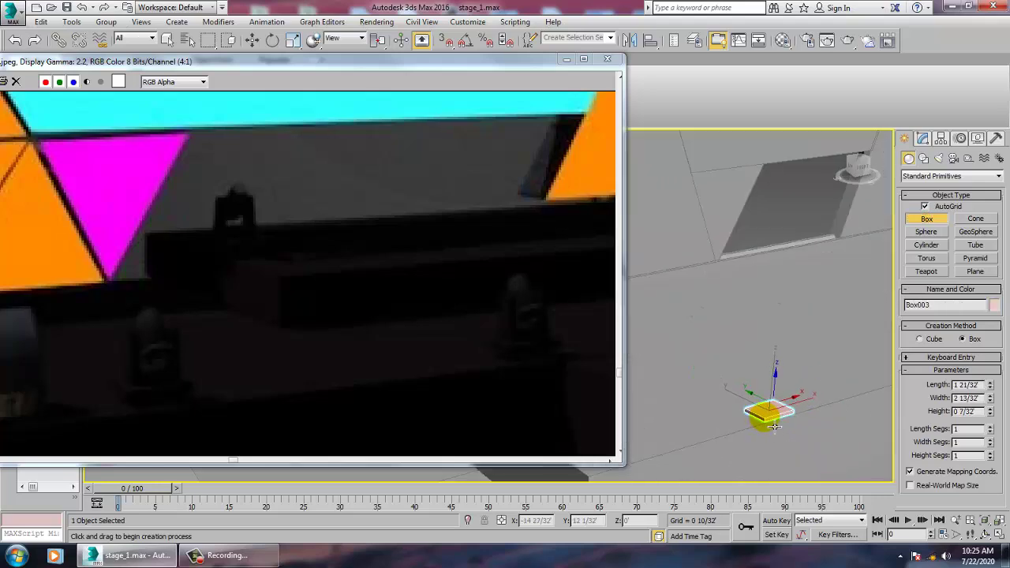
{"action": "key", "text": "w"}
{"action": "scroll", "coordinate": [774, 390], "scroll_direction": "up", "scroll_amount": 6}
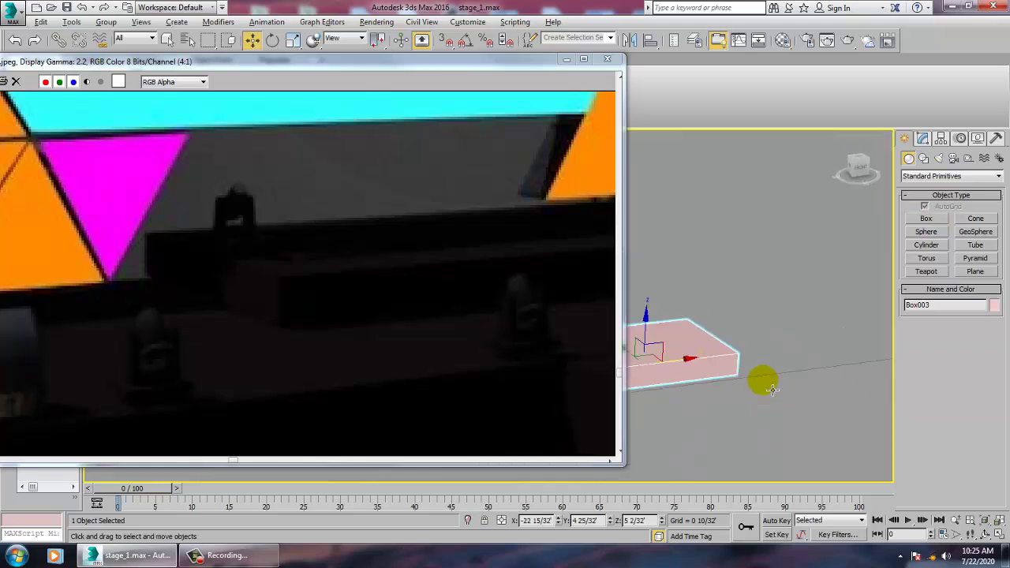
{"action": "middle_click_drag", "start_coordinate": [801, 359], "coordinate": [805, 345], "text": "alt"}
{"action": "key", "text": "r"}
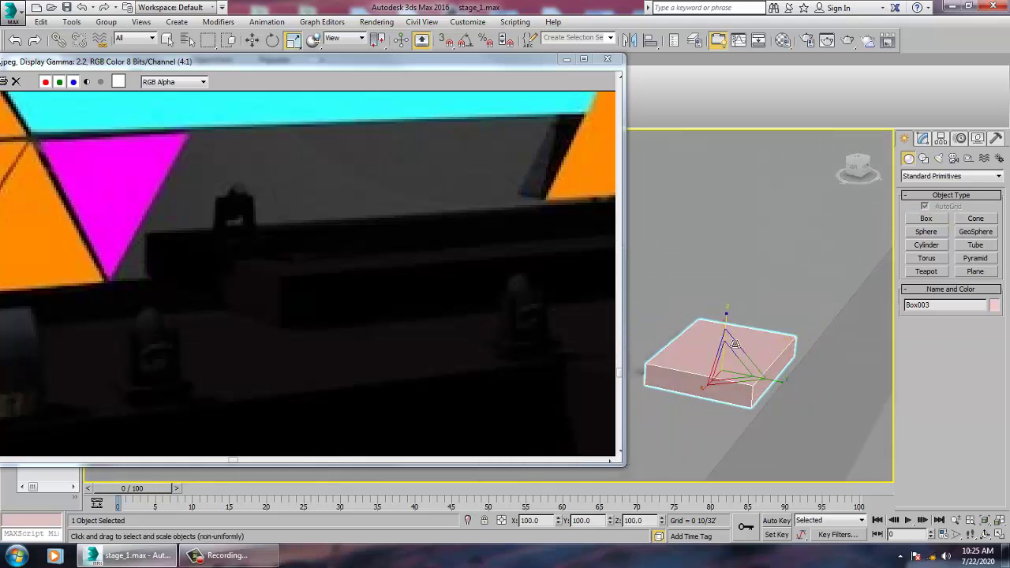
{"action": "key", "text": "w"}
- Convert the base box to Editable Poly and add an edge loop near each end of its width with Swift Loop
{"action": "right_click", "coordinate": [756, 363]}
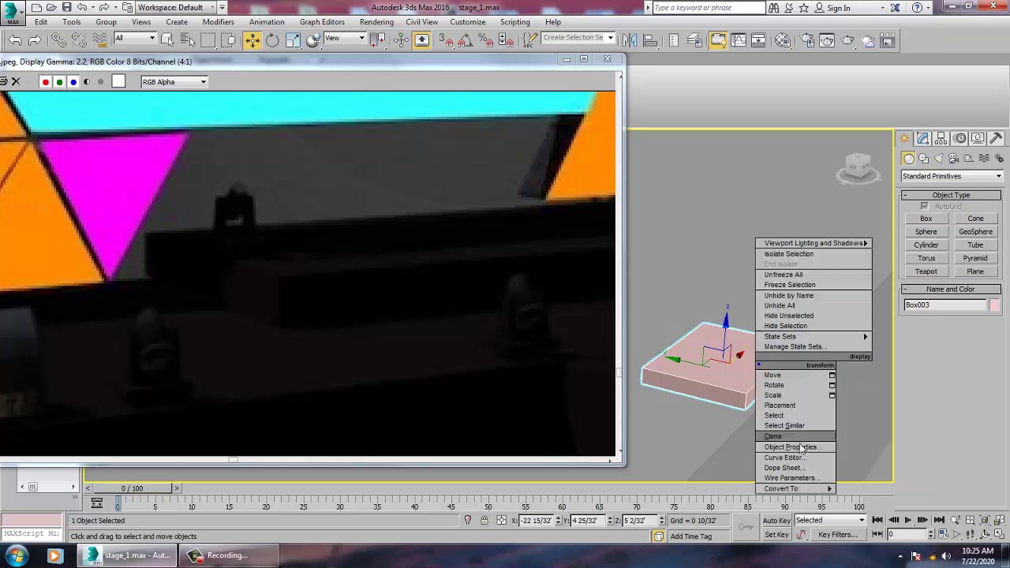
{"action": "mouse_move", "coordinate": [806, 487]}
{"action": "left_click", "coordinate": [900, 499]}
{"action": "middle_click_drag", "start_coordinate": [687, 371], "coordinate": [937, 316], "text": "alt"}
{"action": "left_click_drag", "start_coordinate": [510, 62], "coordinate": [410, 93]}
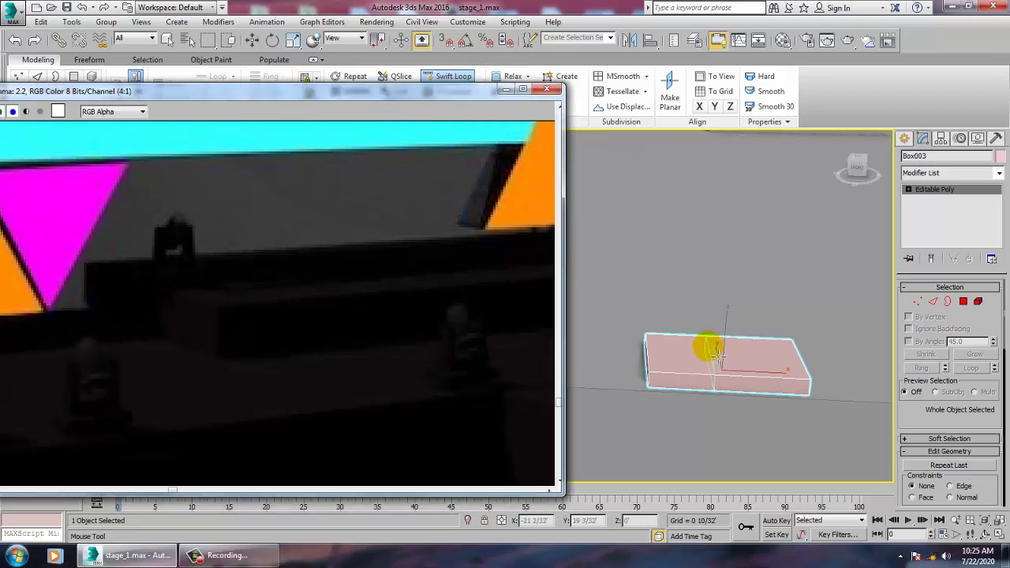
{"action": "middle_click_drag", "start_coordinate": [718, 359], "coordinate": [687, 371], "text": "alt"}
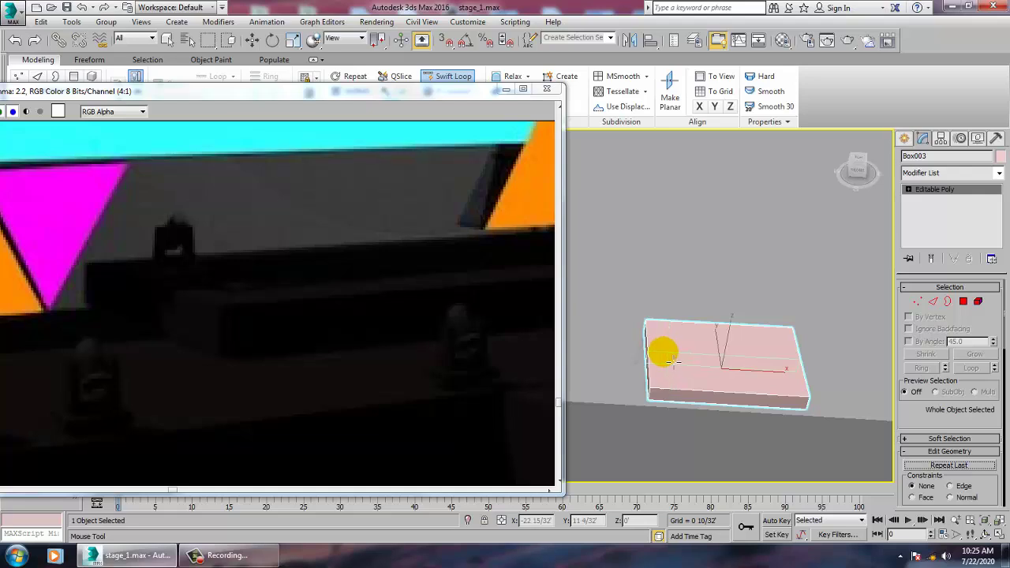
{"action": "middle_click_drag", "start_coordinate": [733, 355], "coordinate": [779, 370], "text": "alt"}
{"action": "left_click", "coordinate": [793, 344]}
{"action": "key", "text": "w"}
{"action": "key", "text": "2"}
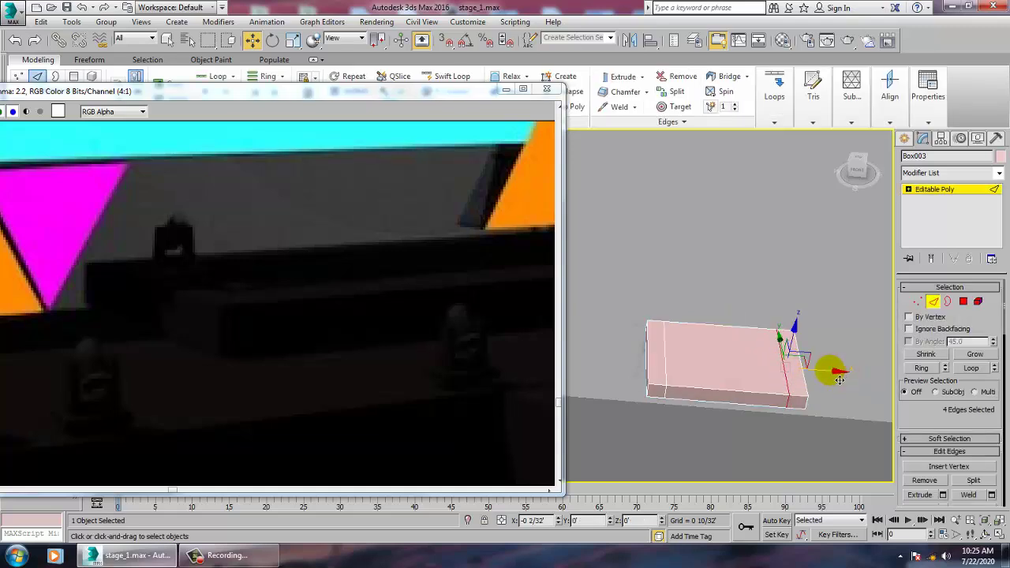
- Extrude the two narrow end strips on top of the base upward by 1 12/32' to form side arms
{"action": "key", "text": "4"}
{"action": "left_click", "coordinate": [658, 372]}
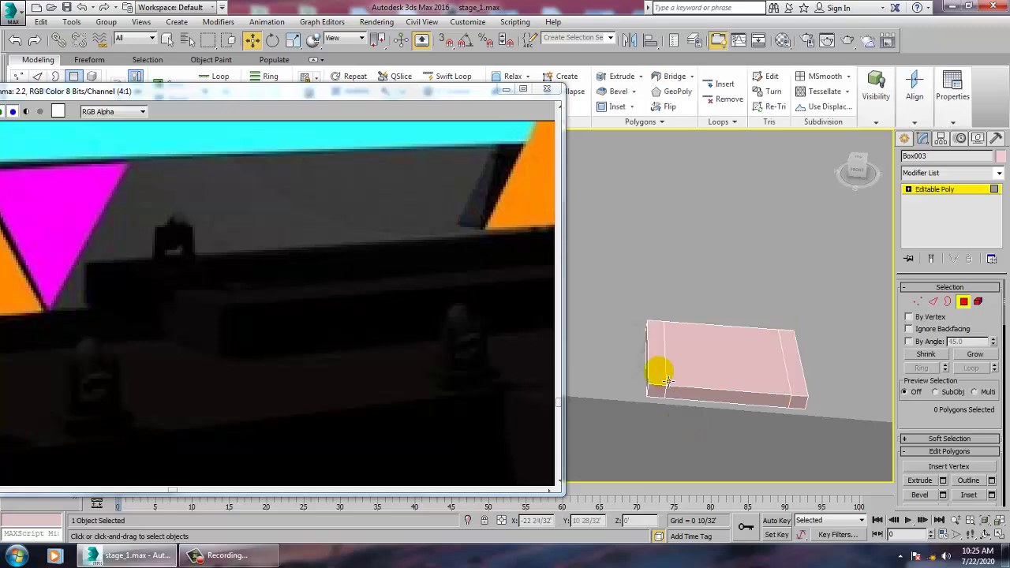
{"action": "left_click", "coordinate": [786, 378], "text": "ctrl"}
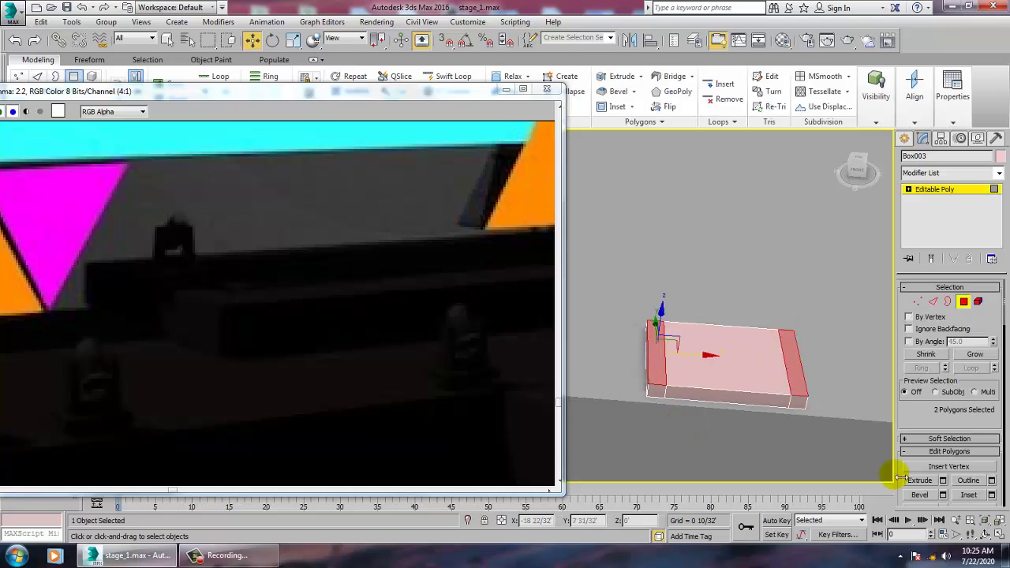
{"action": "left_click", "coordinate": [942, 479]}
{"action": "mouse_move", "coordinate": [714, 363]}
{"action": "middle_mouse_down", "text": "alt"}
{"action": "mouse_move", "coordinate": [730, 371]}
{"action": "mouse_move", "coordinate": [708, 362]}
{"action": "middle_mouse_up", "text": "alt"}
{"action": "left_click_drag", "start_coordinate": [497, 331], "coordinate": [472, 173]}
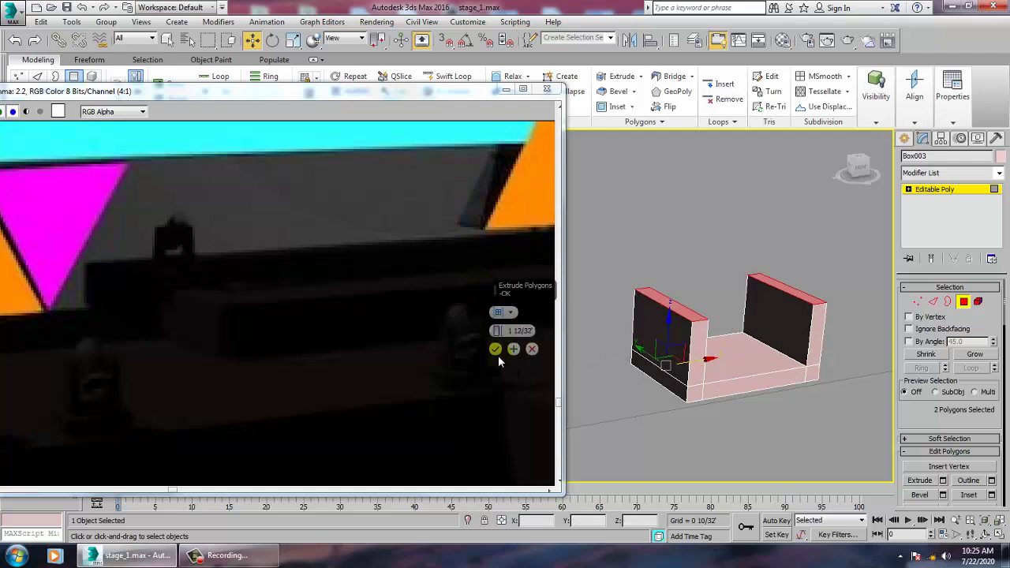
{"action": "left_click", "coordinate": [494, 349]}
- Connect the bracket's edges running across its depth with 3 segments, pinch 0 and slide 0
{"action": "middle_click_drag", "start_coordinate": [750, 371], "coordinate": [757, 318], "text": "alt"}
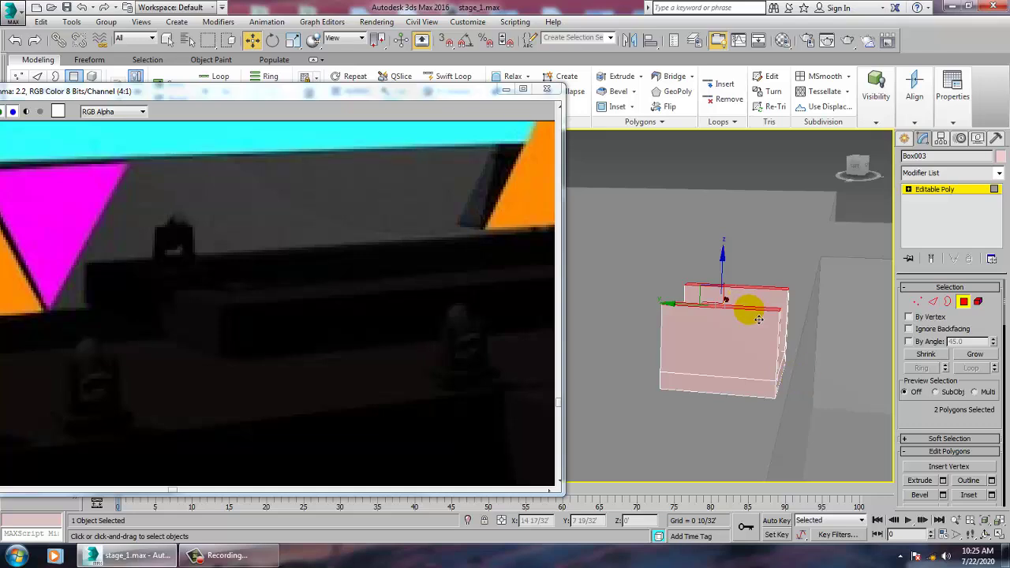
{"action": "key", "text": "2"}
{"action": "left_click_drag", "start_coordinate": [732, 425], "coordinate": [732, 426]}
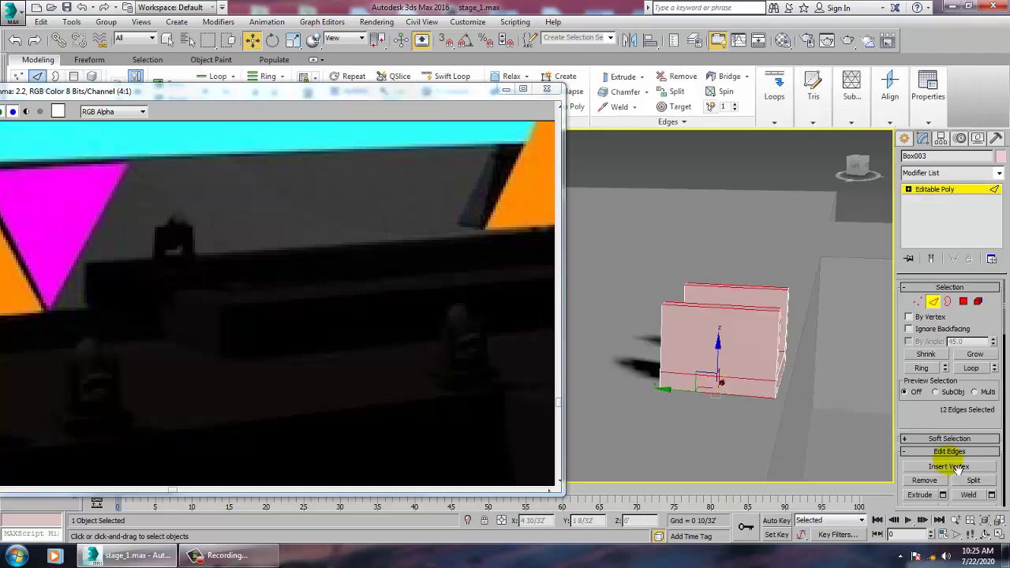
{"action": "left_click_drag", "start_coordinate": [982, 430], "coordinate": [991, 391]}
{"action": "left_click_drag", "start_coordinate": [979, 439], "coordinate": [979, 370]}
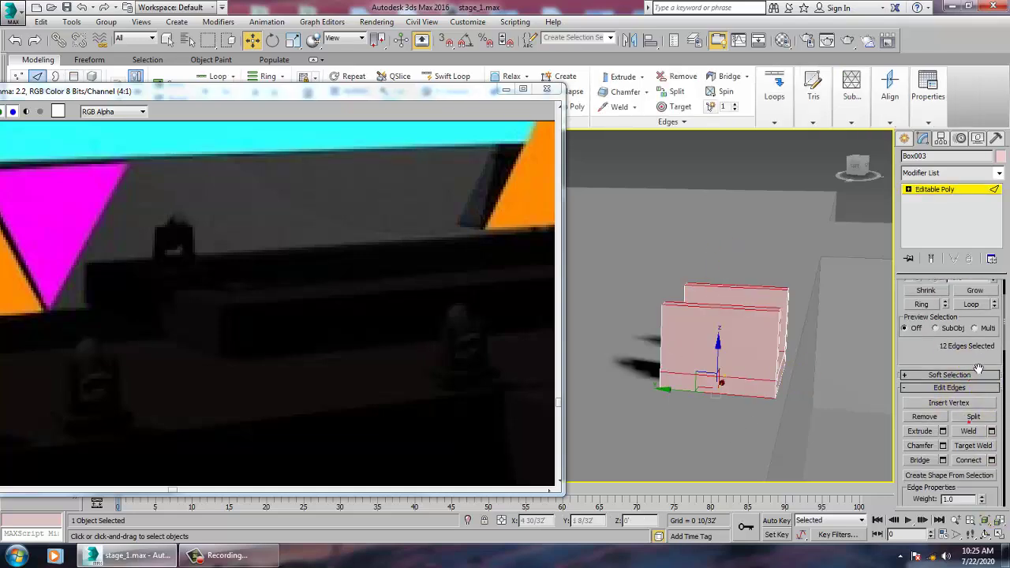
{"action": "left_click", "coordinate": [992, 461]}
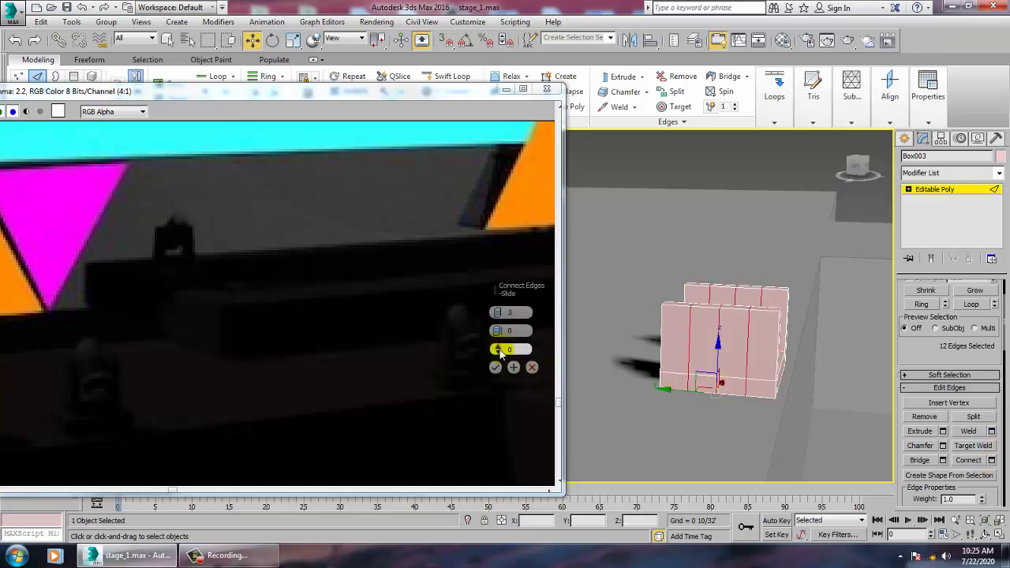
{"action": "left_click", "coordinate": [496, 368]}
- Round the tops of both bracket arms by raising their inner top vertices about 8/32' and the centre ones slightly further
{"action": "key", "text": "alt+w"}
{"action": "middle_click_drag", "start_coordinate": [701, 246], "coordinate": [692, 244]}
{"action": "key", "text": "alt+w"}
{"action": "key", "text": "g"}
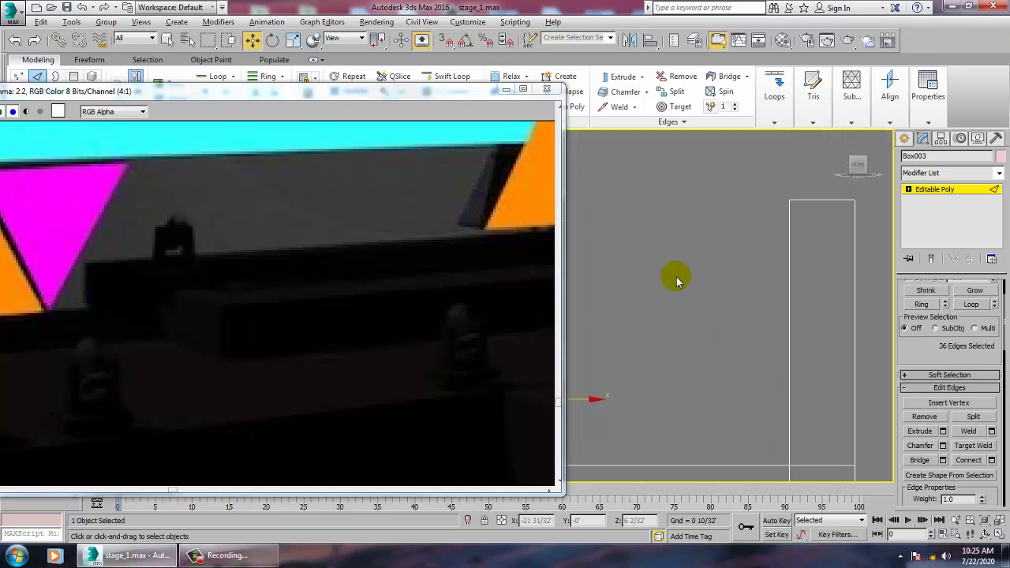
{"action": "middle_click_drag", "start_coordinate": [677, 282], "coordinate": [737, 290]}
{"action": "scroll", "coordinate": [737, 291], "scroll_direction": "down", "scroll_amount": 3}
{"action": "scroll", "coordinate": [738, 289], "scroll_direction": "down", "scroll_amount": 3}
{"action": "key", "text": "alt+w"}
{"action": "left_click_drag", "start_coordinate": [447, 90], "coordinate": [307, 88]}
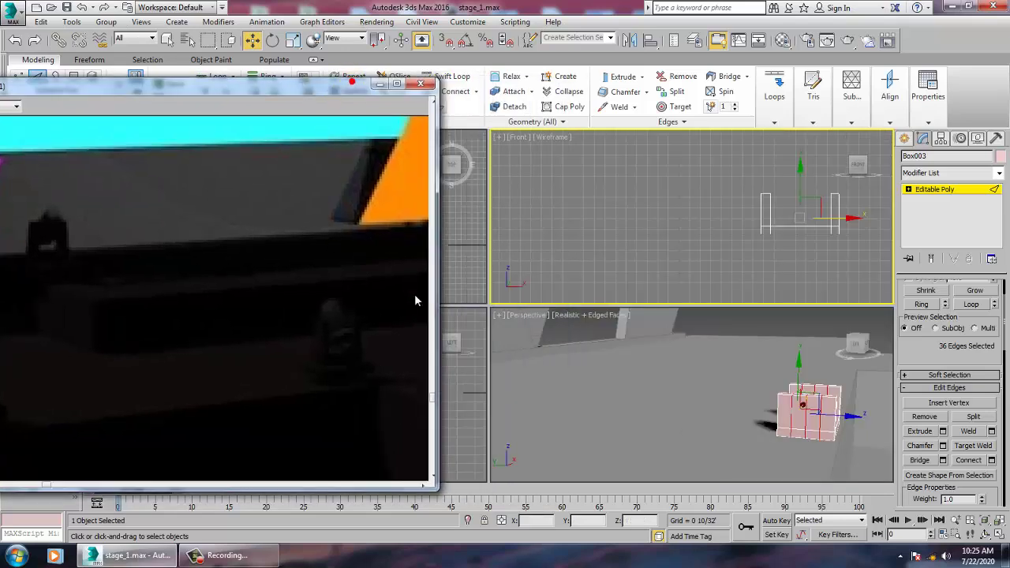
{"action": "middle_click", "coordinate": [472, 377]}
{"action": "key", "text": "alt+w"}
{"action": "key", "text": "z"}
{"action": "scroll", "coordinate": [617, 337], "scroll_direction": "down", "scroll_amount": 5}
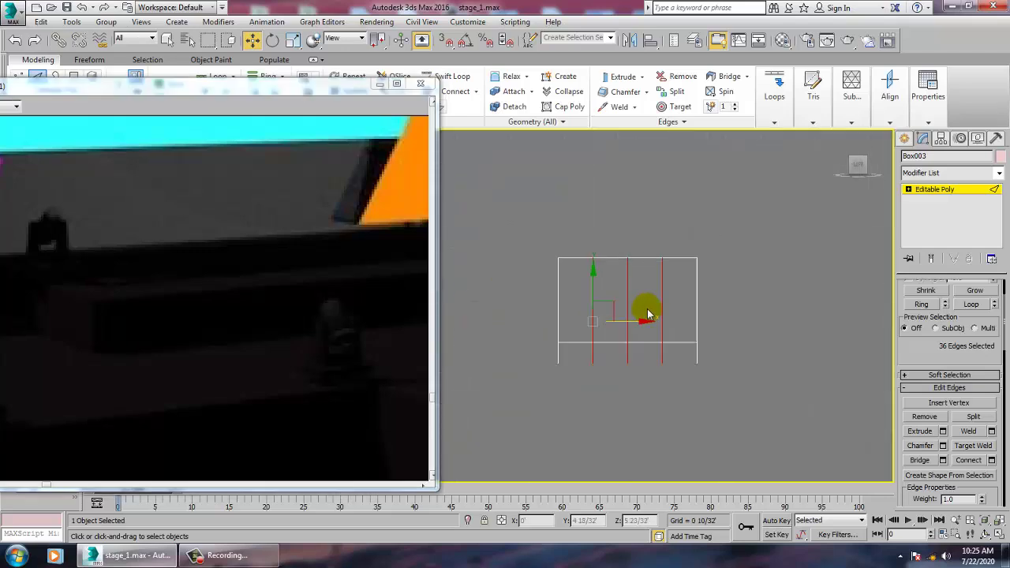
{"action": "key", "text": "1"}
{"action": "left_click_drag", "start_coordinate": [599, 275], "coordinate": [683, 337]}
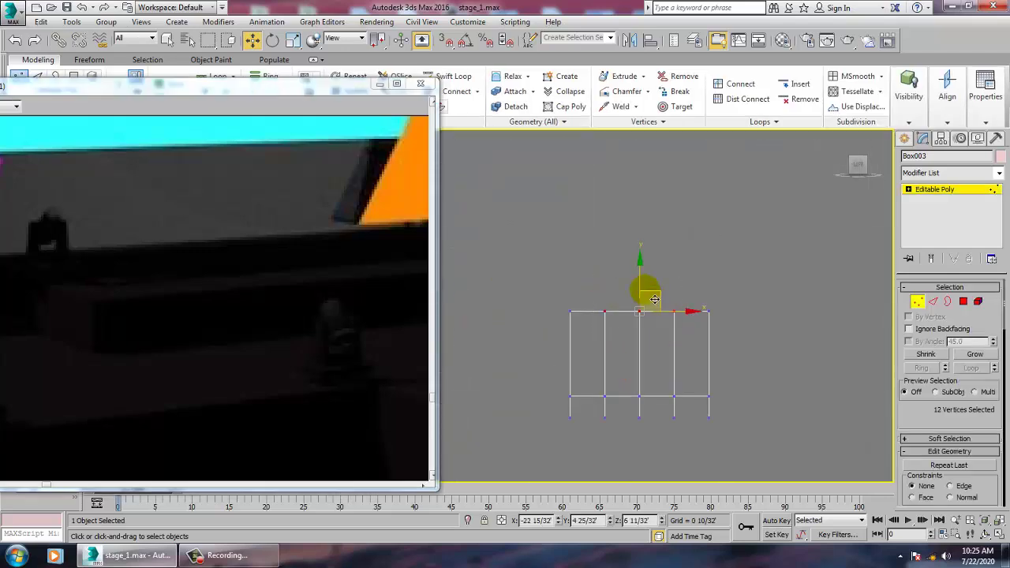
{"action": "left_click_drag", "start_coordinate": [646, 292], "coordinate": [647, 274]}
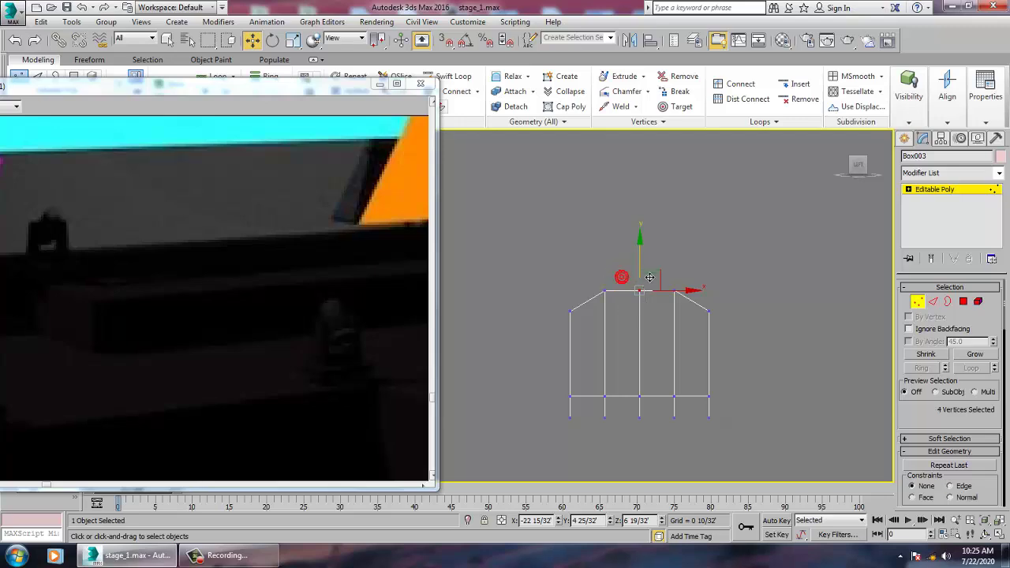
{"action": "key", "text": "alt+w"}
{"action": "middle_click_drag", "start_coordinate": [748, 405], "coordinate": [670, 387], "text": "alt"}
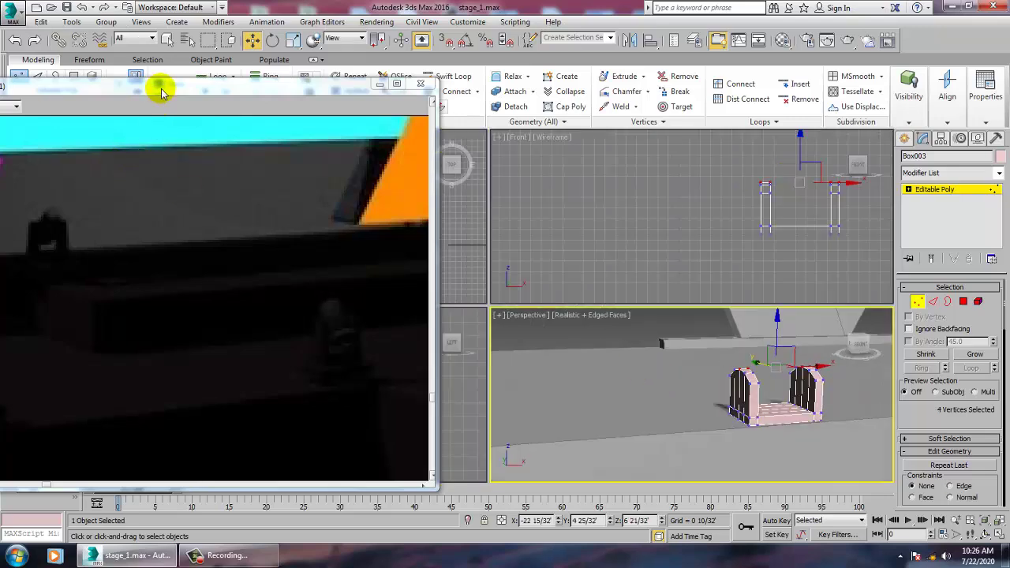
- Select all vertices of one bracket arm and move them about 24/32' in X toward the other arm, narrowing the bracket
{"action": "left_click_drag", "start_coordinate": [161, 94], "coordinate": [340, 99]}
{"action": "middle_click_drag", "start_coordinate": [780, 384], "coordinate": [820, 396], "text": "alt"}
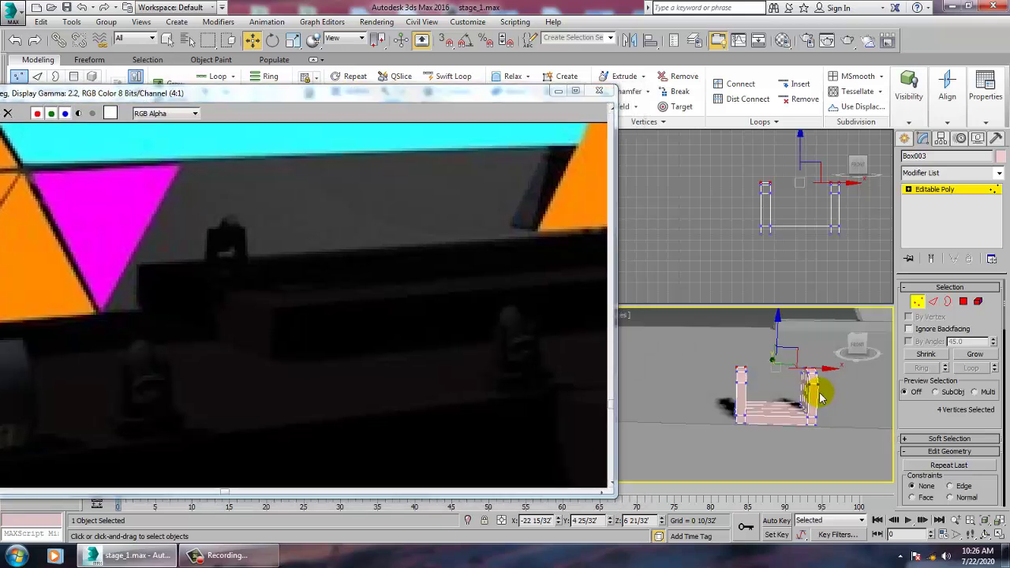
{"action": "key", "text": "1"}
{"action": "key", "text": "1"}
{"action": "left_click_drag", "start_coordinate": [707, 347], "coordinate": [761, 474]}
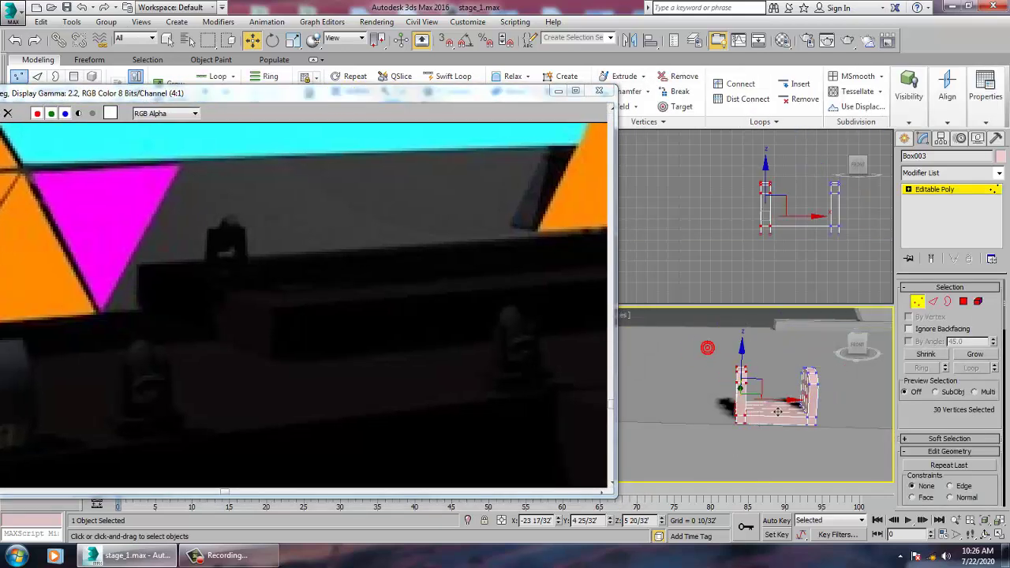
{"action": "left_click_drag", "start_coordinate": [791, 405], "coordinate": [811, 408]}
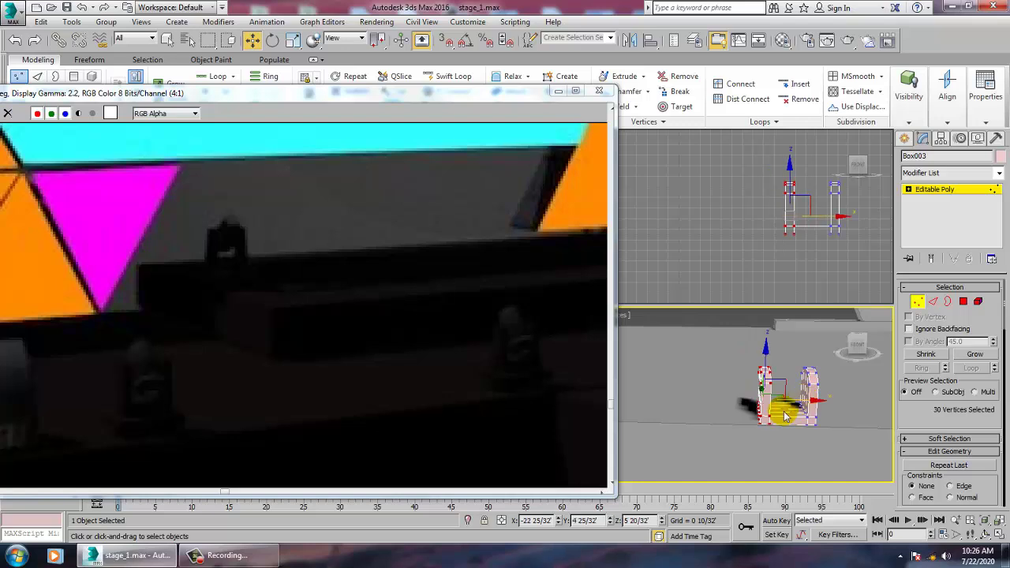
- Create a standing cylinder of radius 12/32' on the bracket's base, between its two arms
{"action": "left_click", "coordinate": [904, 139]}
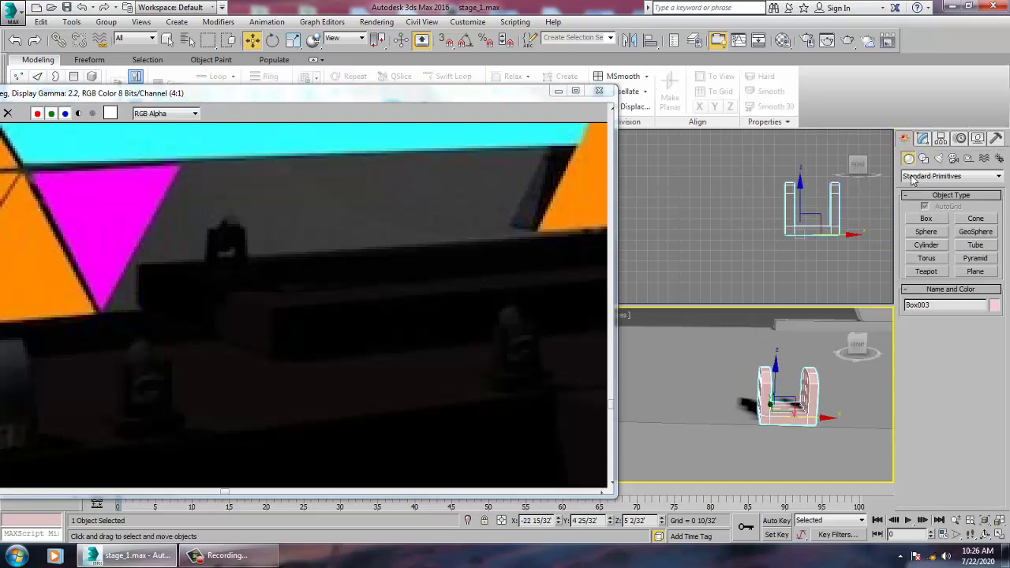
{"action": "left_click", "coordinate": [936, 246]}
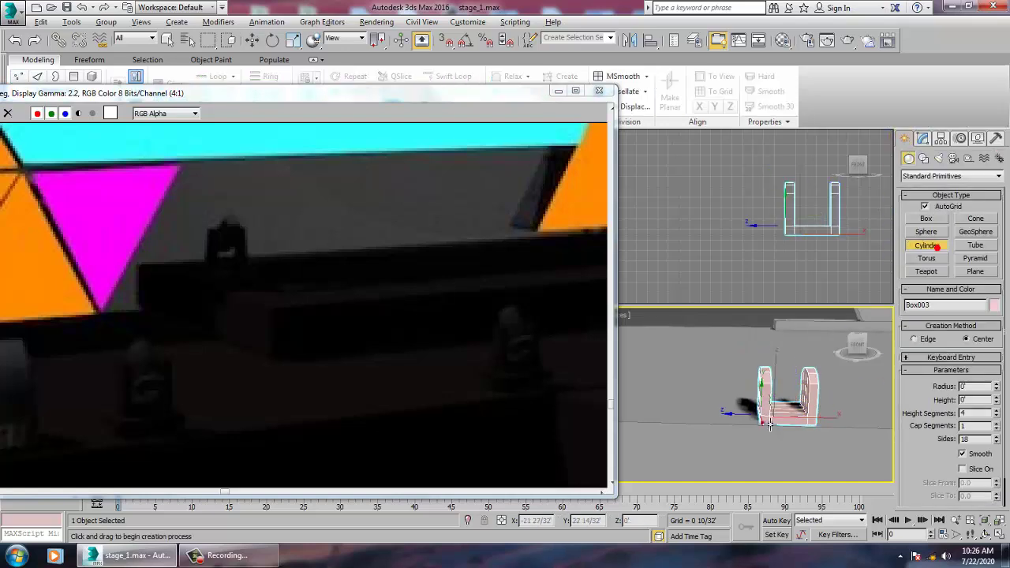
{"action": "middle_click_drag", "start_coordinate": [763, 428], "coordinate": [777, 406], "text": "alt"}
{"action": "key", "text": "z"}
{"action": "scroll", "coordinate": [765, 418], "scroll_direction": "up", "scroll_amount": 2}
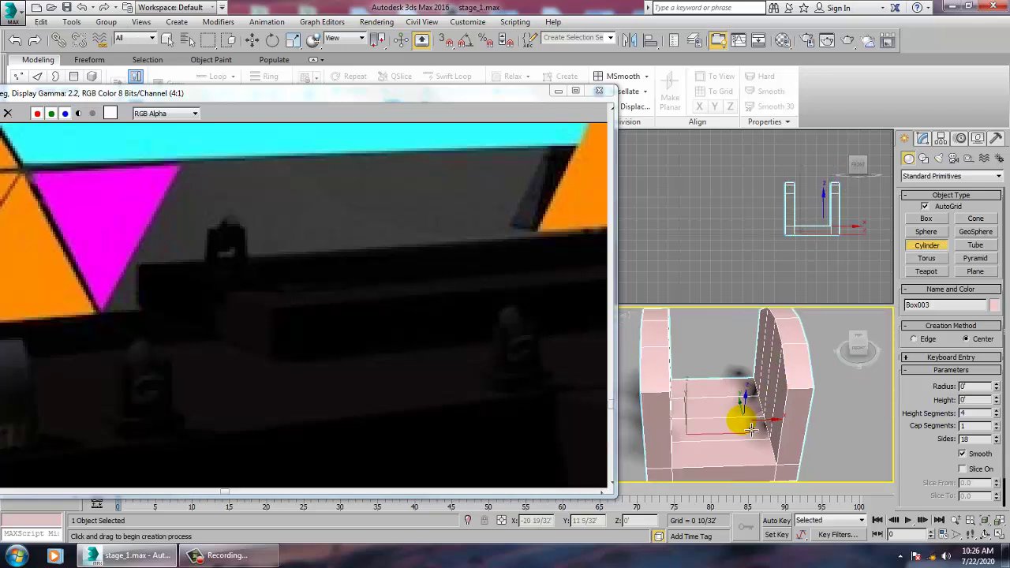
{"action": "left_click_drag", "start_coordinate": [734, 434], "coordinate": [744, 446]}
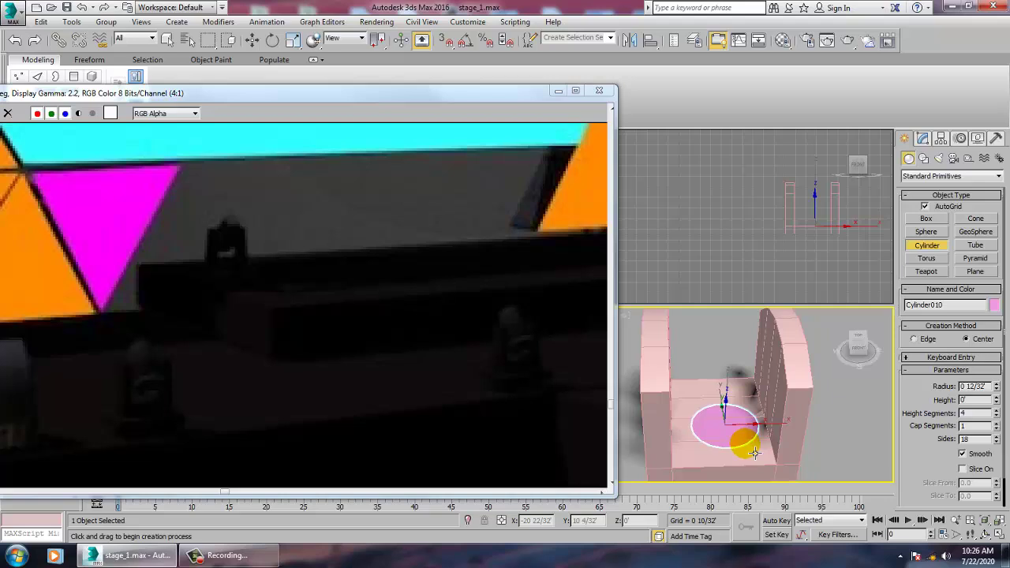
{"action": "left_click", "coordinate": [757, 357]}
{"action": "right_click", "coordinate": [757, 356]}
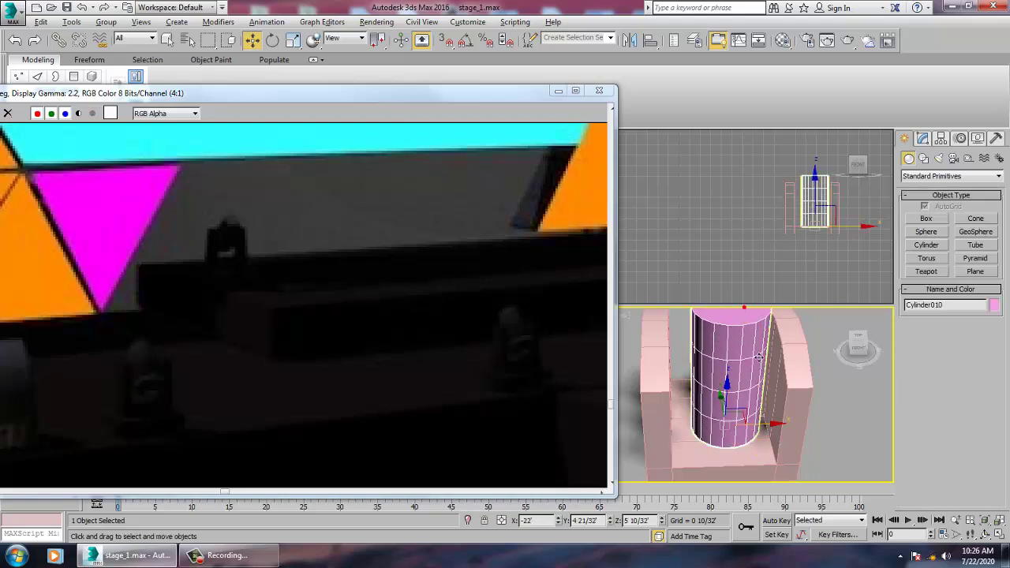
- Tilt the cylinder about its sideways axis and raise it about 21/32' above the bracket's base
{"action": "middle_click_drag", "start_coordinate": [757, 357], "coordinate": [773, 422], "text": "alt"}
{"action": "key", "text": "e"}
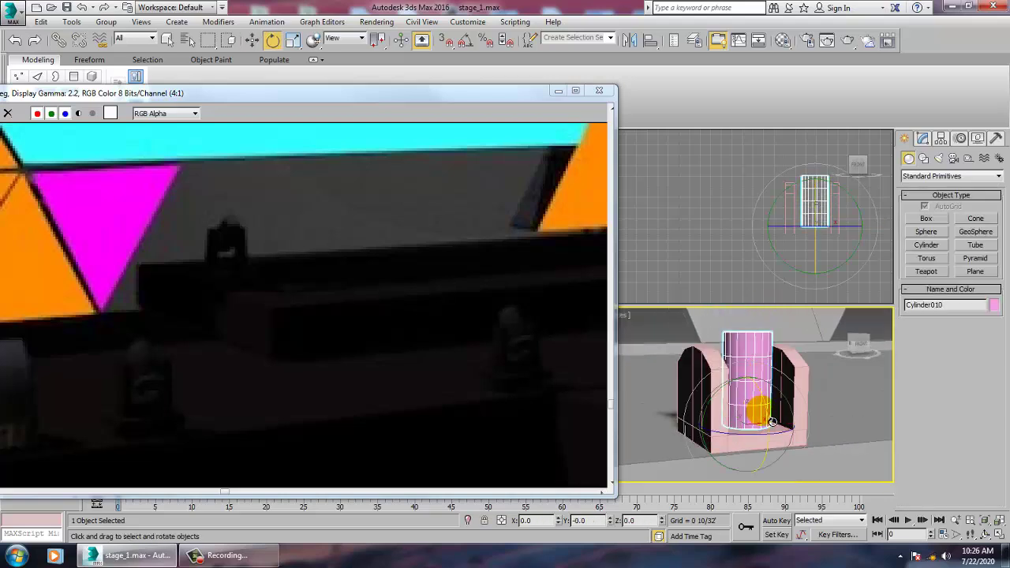
{"action": "left_click_drag", "start_coordinate": [772, 422], "coordinate": [756, 354]}
{"action": "key", "text": "w"}
{"action": "middle_click_drag", "start_coordinate": [800, 409], "coordinate": [811, 426]}
{"action": "middle_click_drag", "start_coordinate": [811, 426], "coordinate": [813, 424], "text": "alt"}
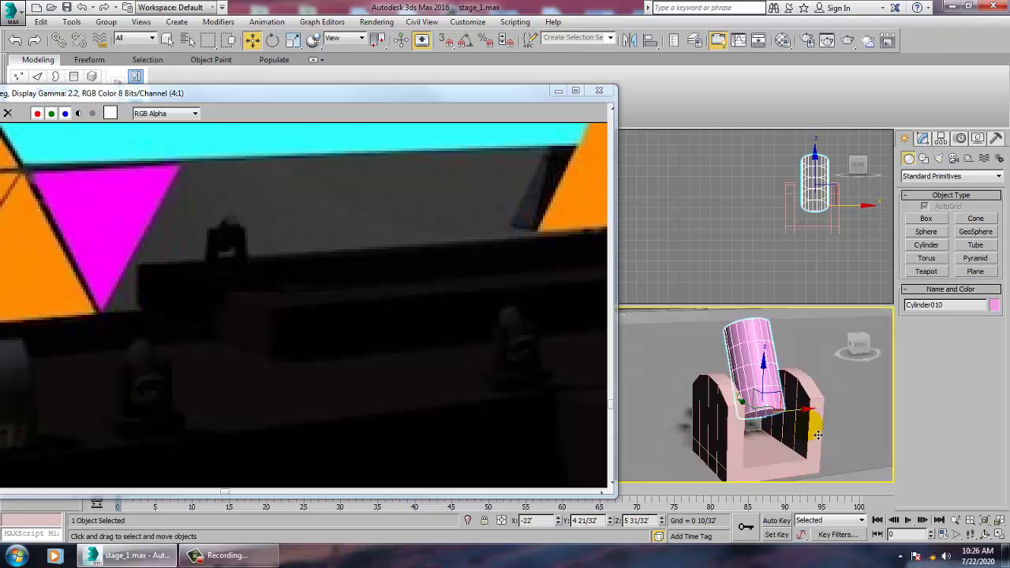
- Convert the cylinder to Editable Poly and bulge it with a Taper modifier, setting Curve to 1.6
{"action": "left_click", "coordinate": [923, 139]}
{"action": "middle_click_drag", "start_coordinate": [852, 347], "coordinate": [801, 419], "text": "alt"}
{"action": "right_click", "coordinate": [766, 357]}
{"action": "mouse_move", "coordinate": [789, 478]}
{"action": "left_click", "coordinate": [884, 486]}
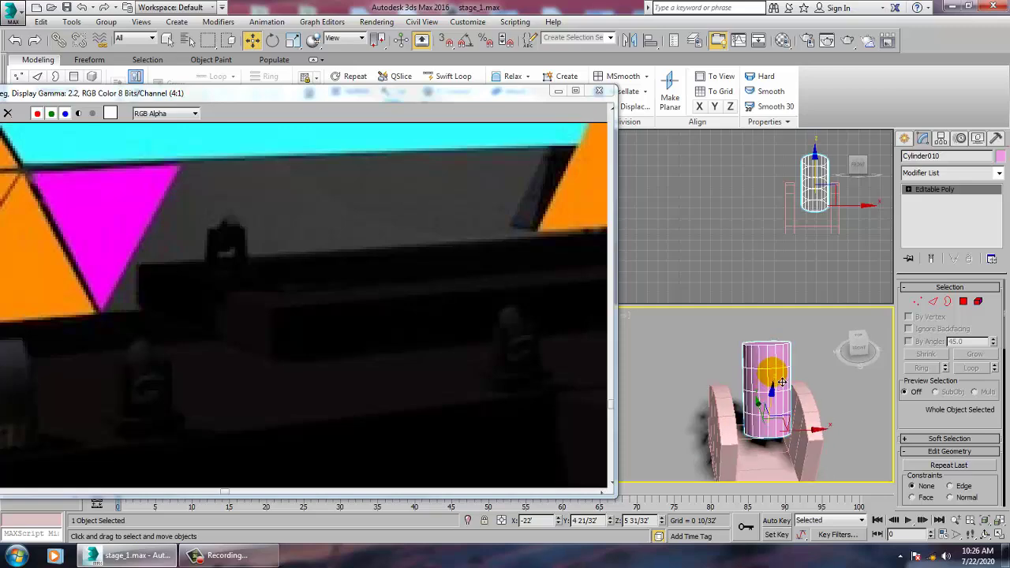
{"action": "left_click", "coordinate": [998, 174]}
{"action": "key", "text": "t"}
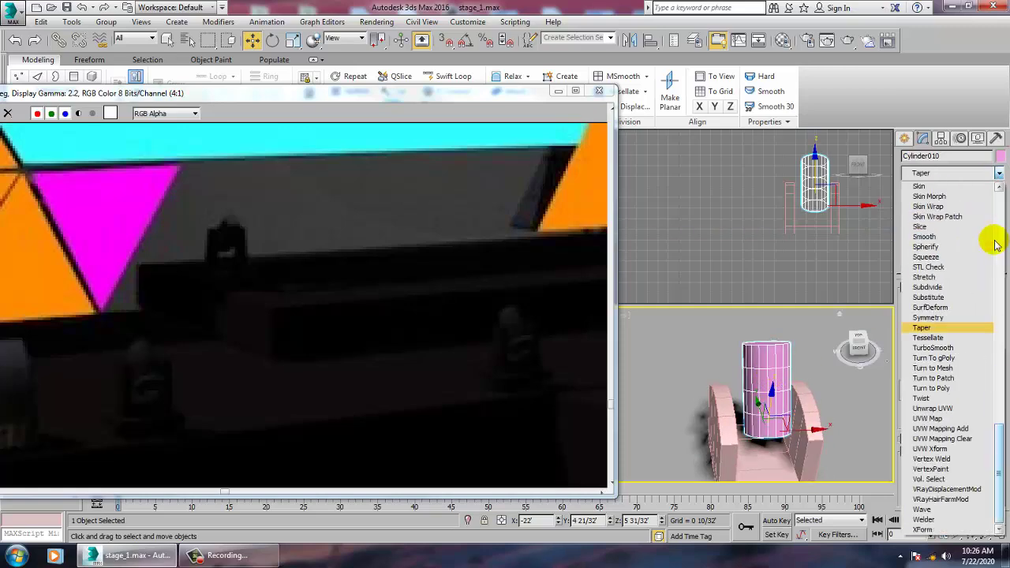
{"action": "key", "text": "Return"}
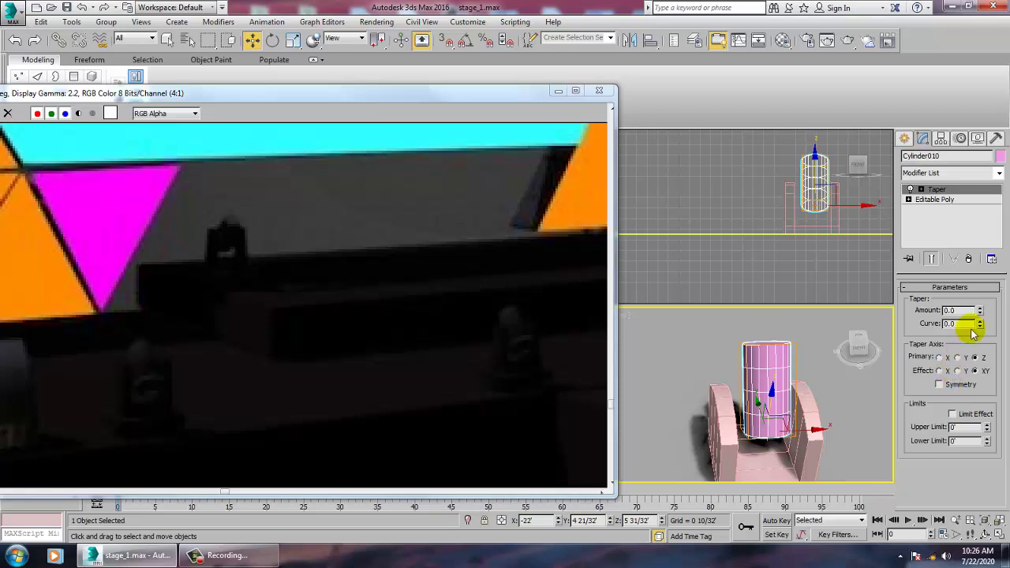
{"action": "left_click_drag", "start_coordinate": [980, 324], "coordinate": [962, 228]}
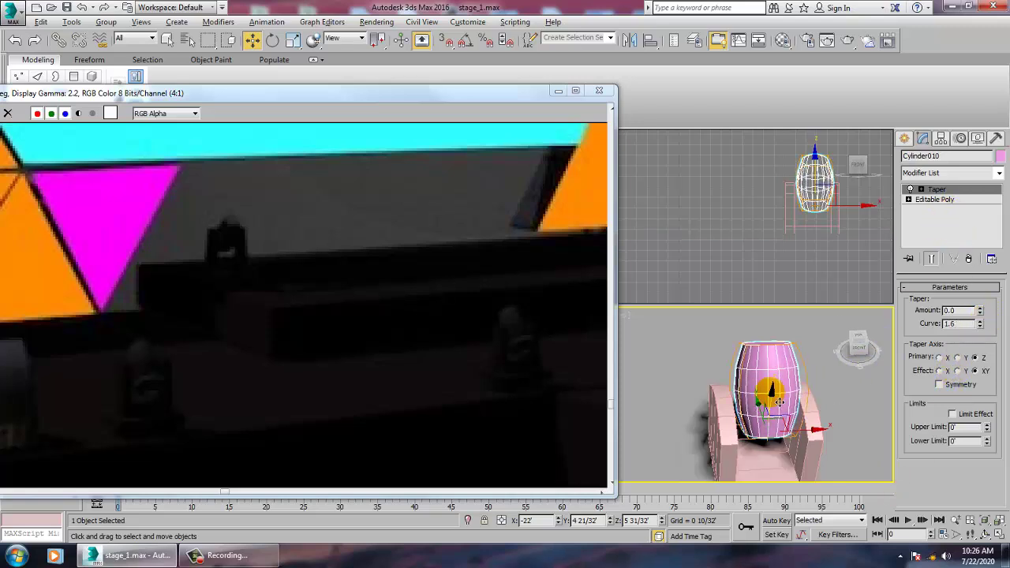
- Scale the barrel-shaped lamp body up slightly and centre it between the arms, lowering it about 4/32'
{"action": "scroll", "coordinate": [781, 357], "scroll_direction": "up", "scroll_amount": 4}
{"action": "middle_click_drag", "start_coordinate": [787, 356], "coordinate": [725, 404], "text": "alt"}
{"action": "key", "text": "r"}
{"action": "middle_click_drag", "start_coordinate": [738, 460], "coordinate": [746, 357], "text": "alt"}
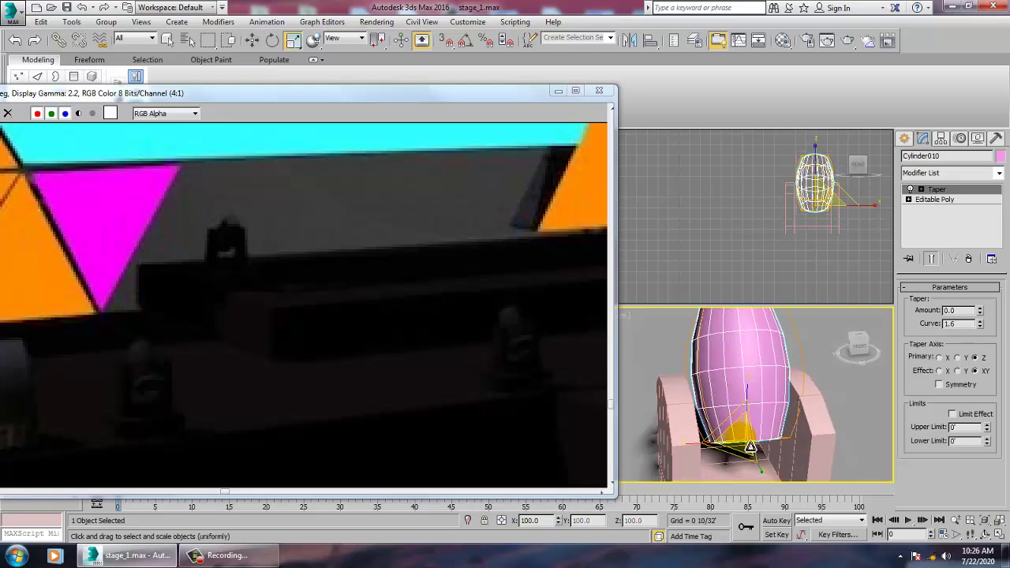
{"action": "middle_click_drag", "start_coordinate": [750, 447], "coordinate": [752, 446], "text": "alt"}
{"action": "key", "text": "w"}
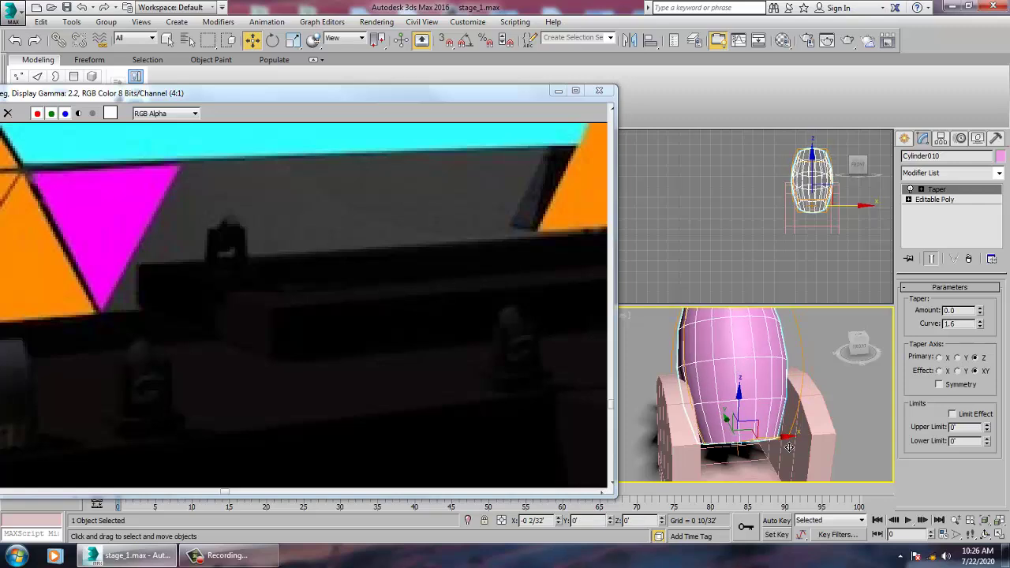
{"action": "scroll", "coordinate": [789, 430], "scroll_direction": "down", "scroll_amount": 5}
{"action": "left_click_drag", "start_coordinate": [775, 406], "coordinate": [776, 408]}
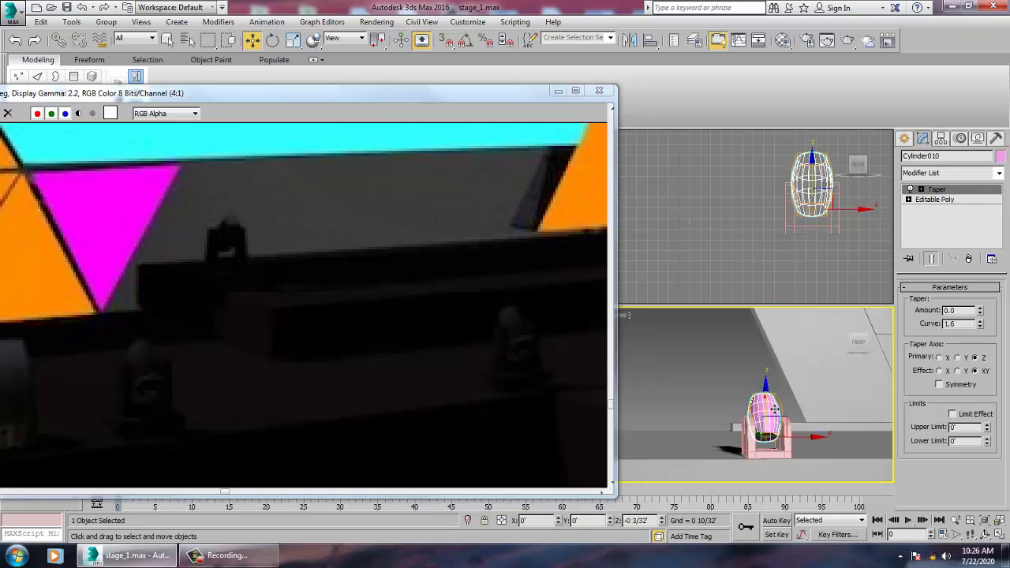
- Collapse the tapered lamp body into an Editable Poly
{"action": "scroll", "coordinate": [780, 428], "scroll_direction": "up", "scroll_amount": 5}
{"action": "middle_click_drag", "start_coordinate": [779, 429], "coordinate": [804, 411], "text": "alt"}
{"action": "right_click", "coordinate": [734, 377]}
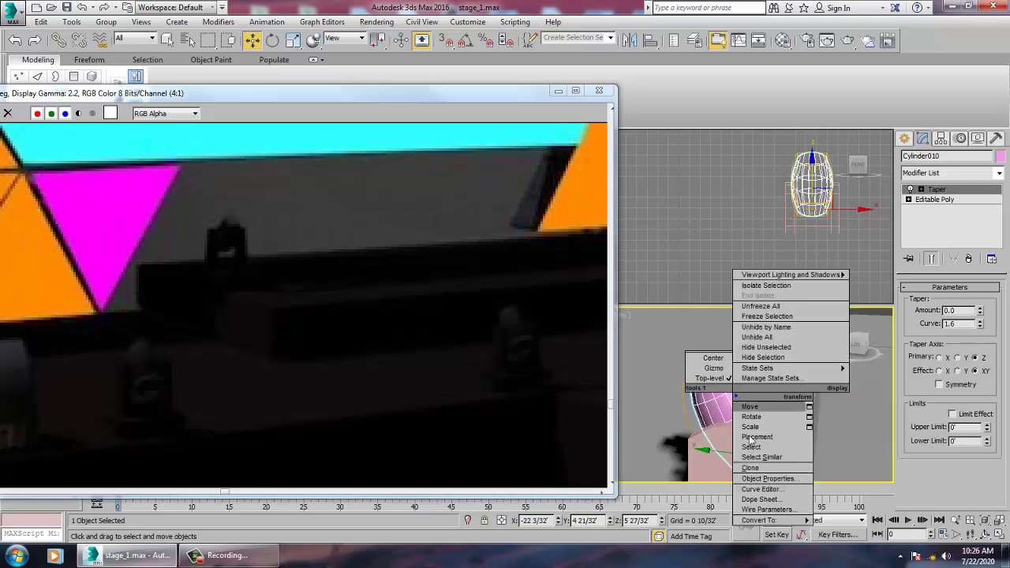
{"action": "left_click", "coordinate": [864, 498]}
- Bevel the lamp body's top cap inward with height -2/32' and outline -3/32'
{"action": "middle_click_drag", "start_coordinate": [753, 404], "coordinate": [793, 405], "text": "alt"}
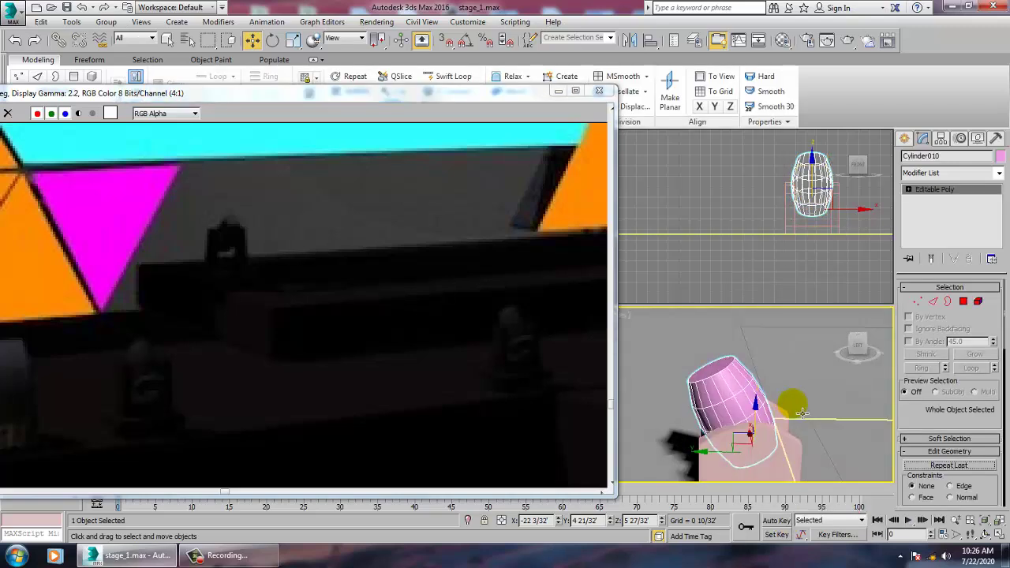
{"action": "key", "text": "4"}
{"action": "left_click", "coordinate": [714, 366]}
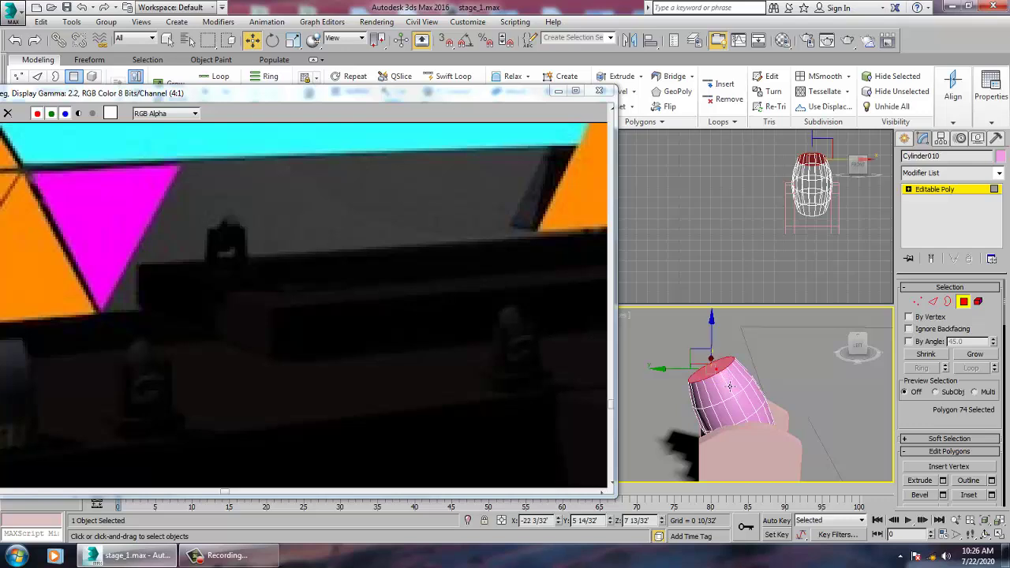
{"action": "middle_click_drag", "start_coordinate": [753, 388], "coordinate": [787, 416], "text": "alt"}
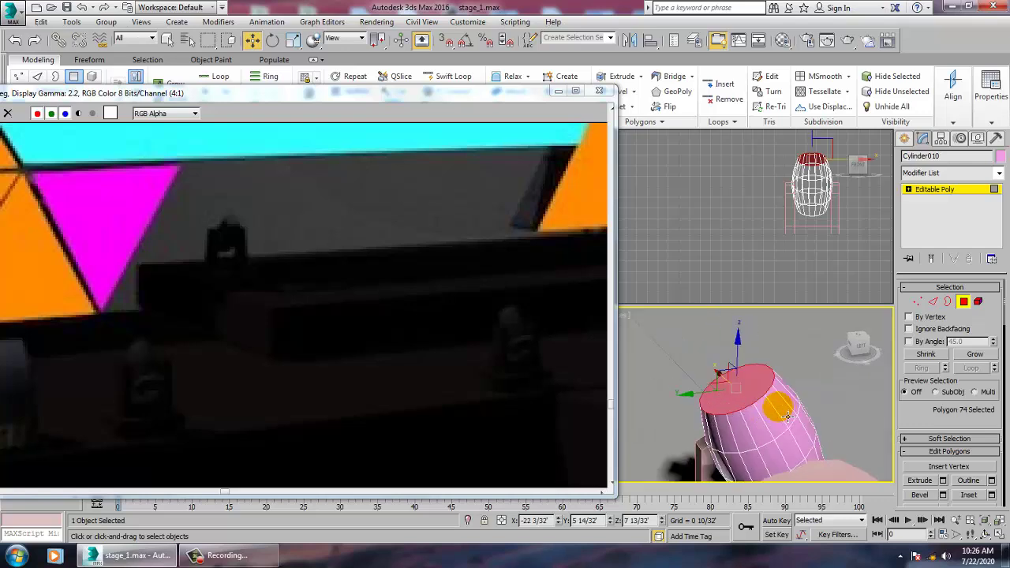
{"action": "left_click", "coordinate": [943, 494]}
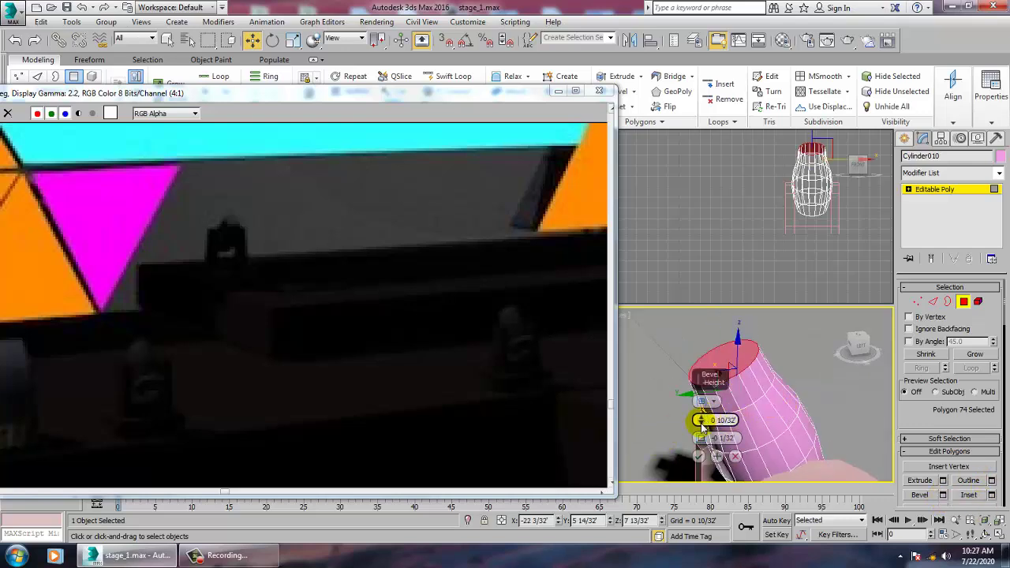
{"action": "mouse_move", "coordinate": [702, 425]}
{"action": "left_mouse_down"}
{"action": "mouse_move", "coordinate": [714, 457]}
{"action": "mouse_move", "coordinate": [706, 438]}
{"action": "left_mouse_up"}
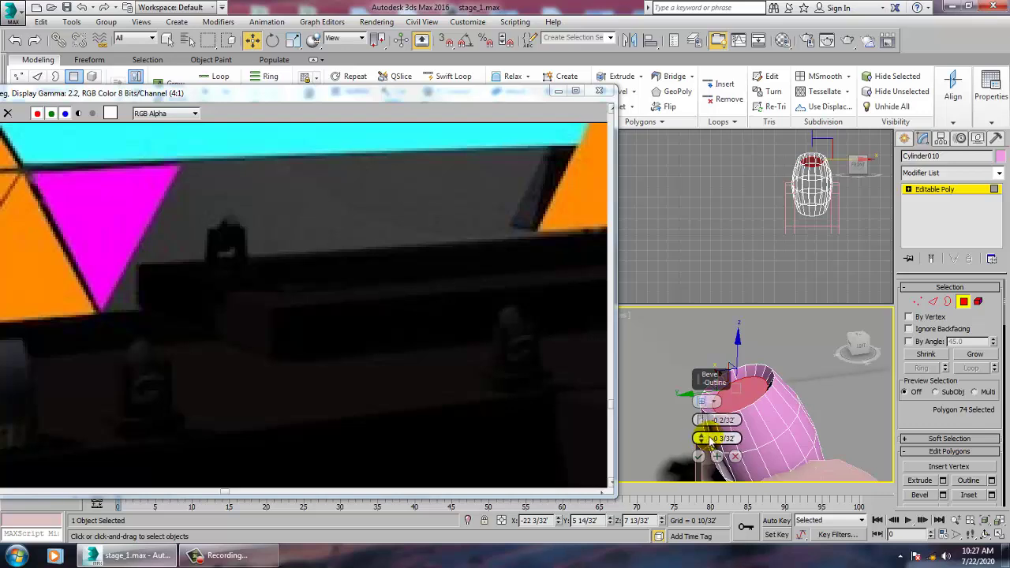
{"action": "left_click", "coordinate": [699, 456]}
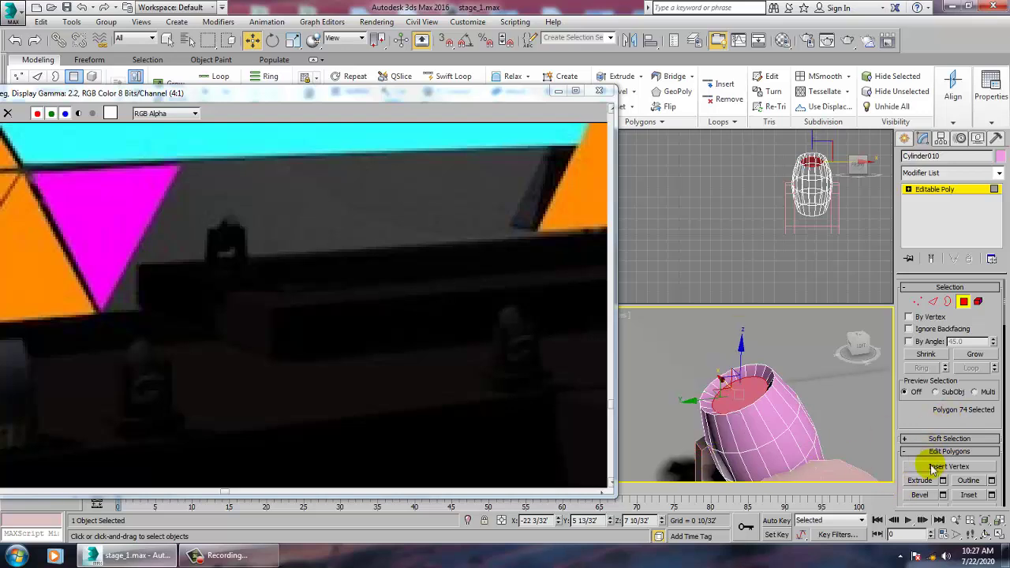
- Bevel the recessed cap again with height 1/32' and outline -1/32', and leave polygon editing
{"action": "left_click", "coordinate": [943, 496]}
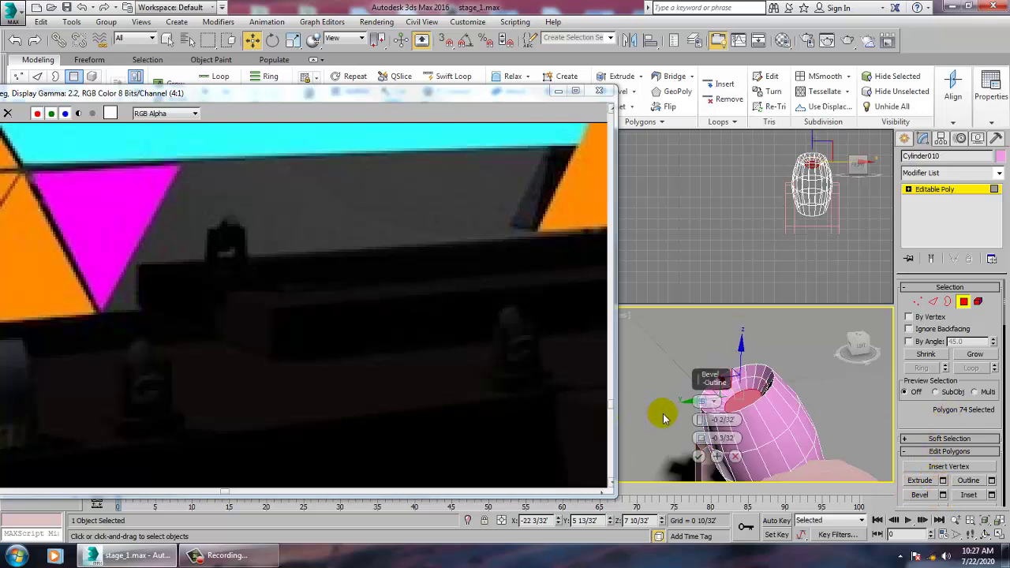
{"action": "left_click_drag", "start_coordinate": [704, 422], "coordinate": [702, 414]}
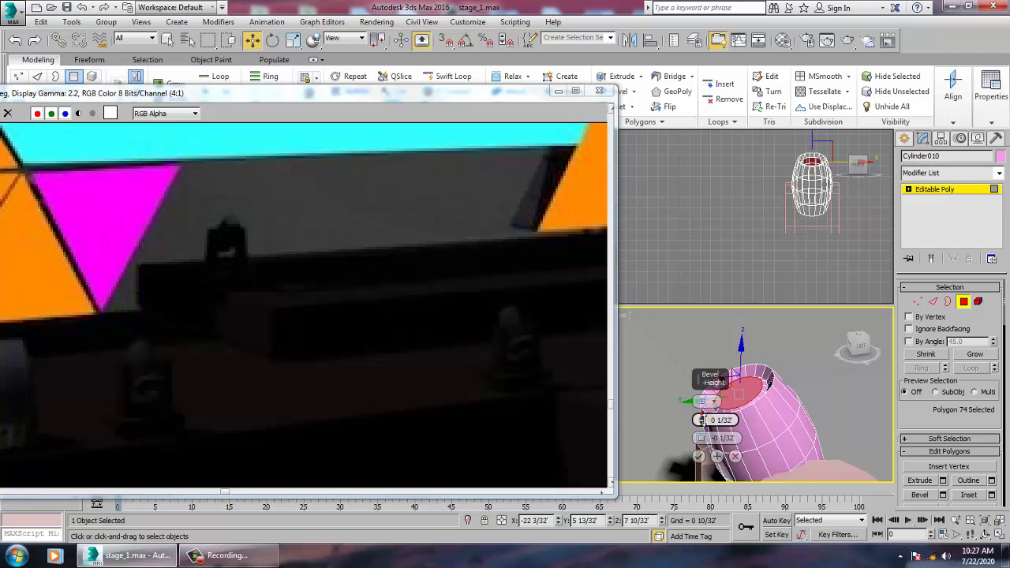
{"action": "left_click", "coordinate": [699, 457]}
{"action": "scroll", "coordinate": [815, 395], "scroll_direction": "down", "scroll_amount": 4}
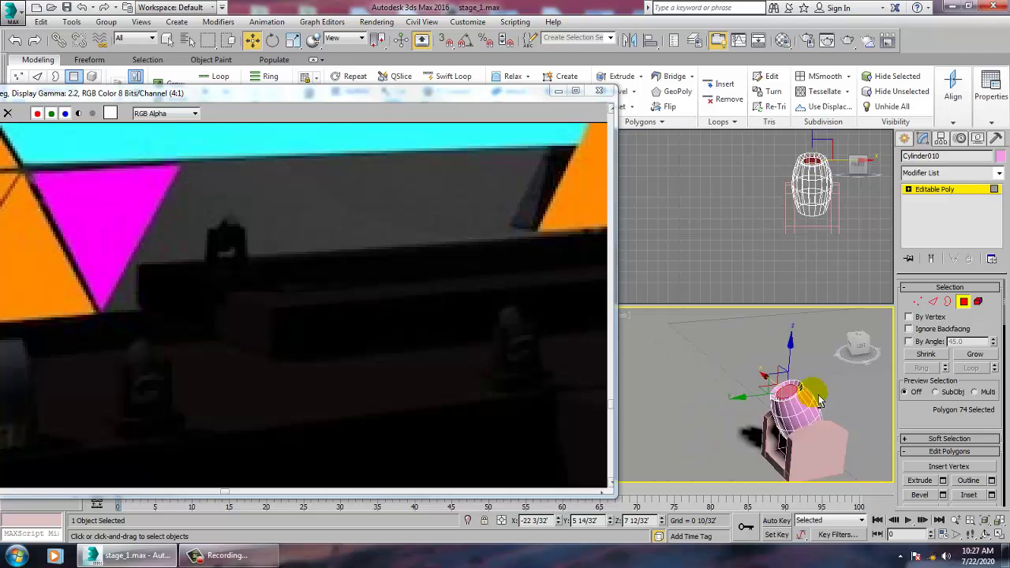
{"action": "left_click", "coordinate": [941, 195]}
- Select the bracket and lamp body together and raise them about 9/32' above the stage floor
{"action": "middle_click_drag", "start_coordinate": [654, 351], "coordinate": [774, 417], "text": "alt"}
{"action": "scroll", "coordinate": [769, 387], "scroll_direction": "down", "scroll_amount": 5}
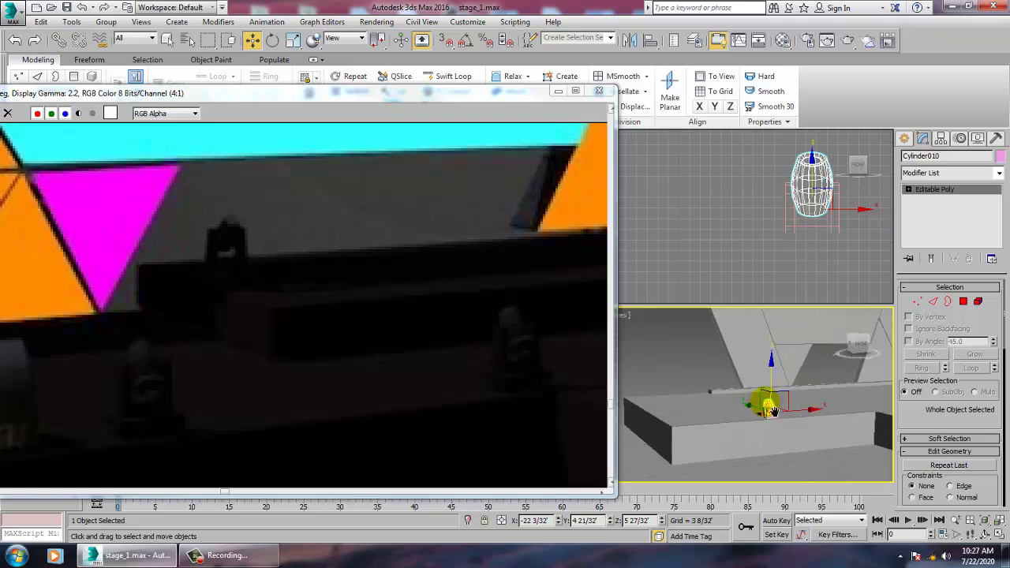
{"action": "scroll", "coordinate": [777, 419], "scroll_direction": "down", "scroll_amount": 1}
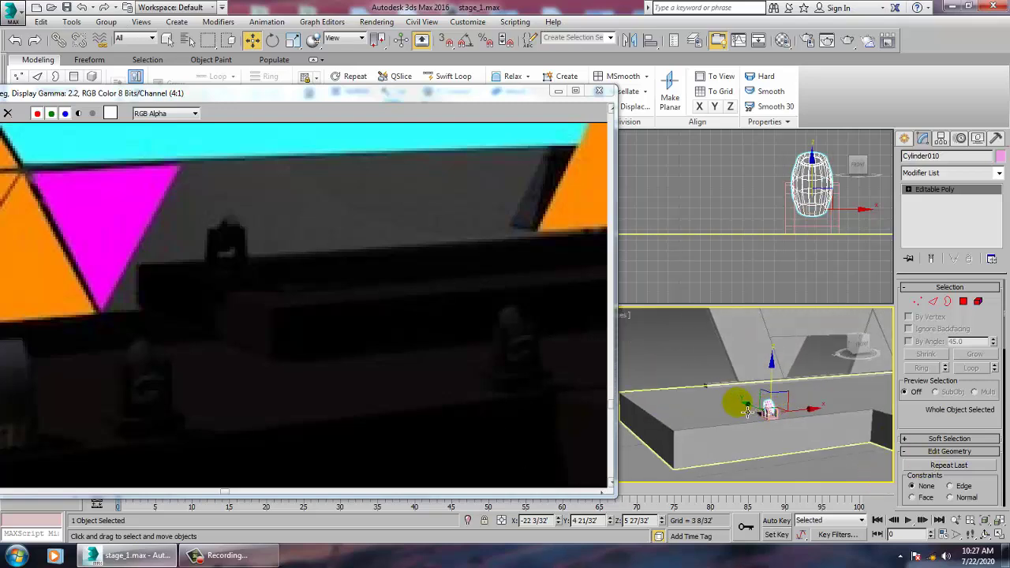
{"action": "scroll", "coordinate": [769, 410], "scroll_direction": "up", "scroll_amount": 10}
{"action": "left_click", "coordinate": [783, 426], "text": "ctrl"}
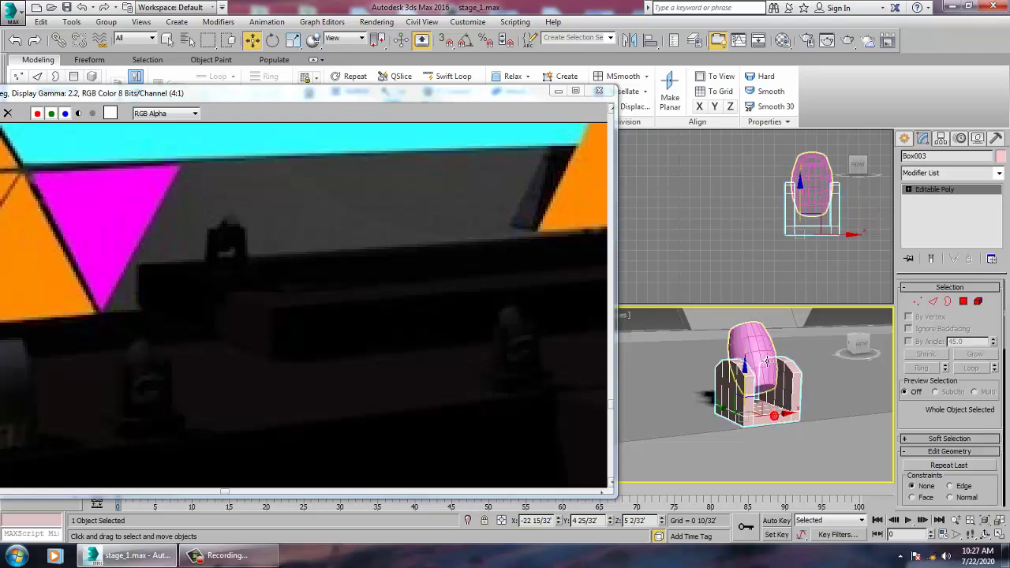
{"action": "left_click_drag", "start_coordinate": [762, 344], "coordinate": [764, 335]}
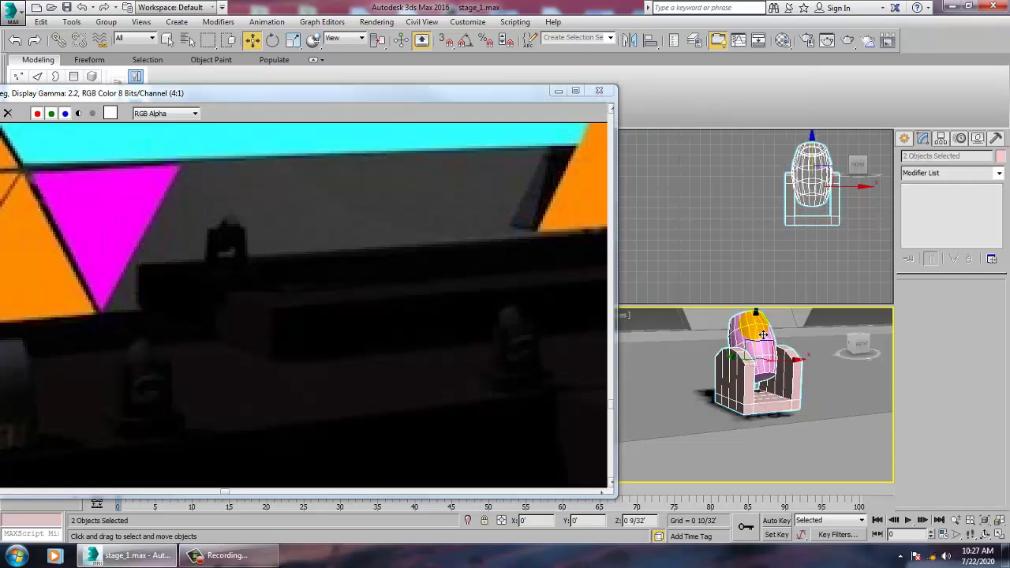
- Isolate the bracket to expose its underside
{"action": "middle_click_drag", "start_coordinate": [793, 415], "coordinate": [798, 377], "text": "alt"}
{"action": "scroll", "coordinate": [785, 404], "scroll_direction": "up", "scroll_amount": 3}
{"action": "left_click", "coordinate": [785, 390]}
{"action": "key", "text": "alt+q"}
{"action": "scroll", "coordinate": [773, 404], "scroll_direction": "up", "scroll_amount": 3}
{"action": "scroll", "coordinate": [756, 409], "scroll_direction": "down", "scroll_amount": 3}
- Extrude the two central polygons on the bracket's underside by 13/32' to form a foot
{"action": "left_click", "coordinate": [965, 302]}
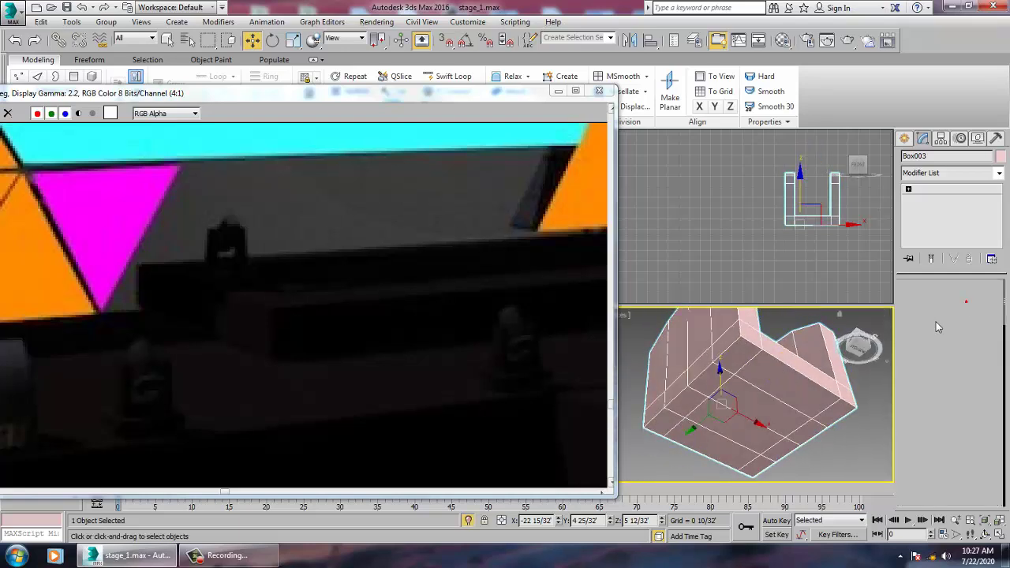
{"action": "left_click", "coordinate": [763, 415]}
{"action": "left_click", "coordinate": [747, 439], "text": "ctrl"}
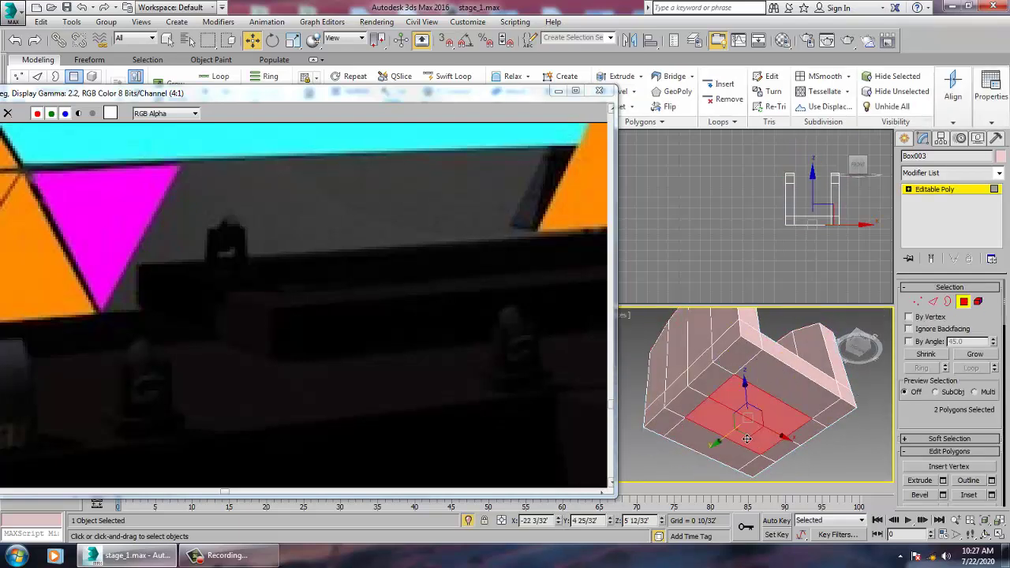
{"action": "left_click", "coordinate": [942, 480]}
{"action": "left_click_drag", "start_coordinate": [699, 427], "coordinate": [713, 497]}
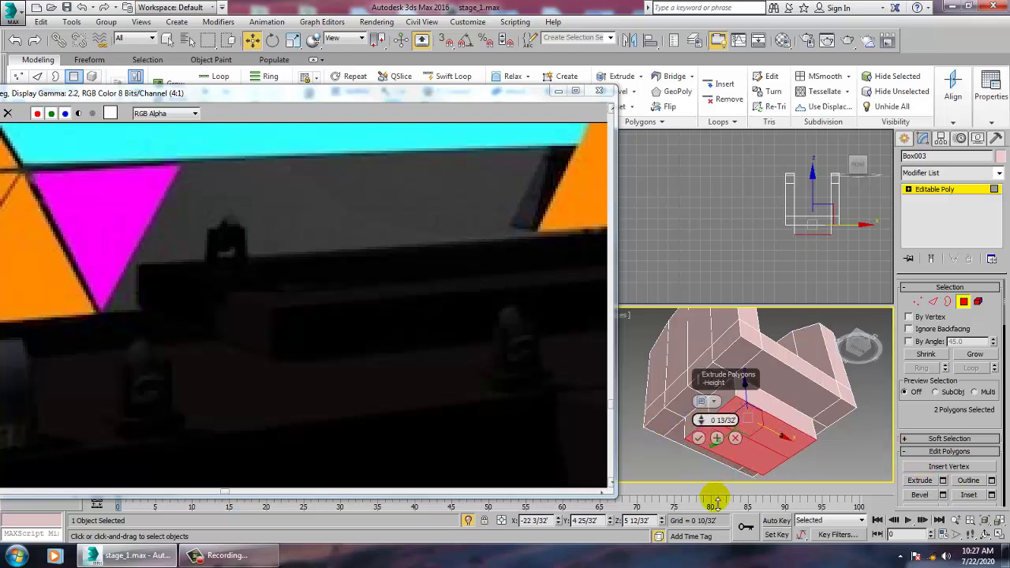
{"action": "left_click", "coordinate": [699, 438]}
- Raise the bottom face of the bracket's foot slightly to shorten it, and end the isolation
{"action": "middle_click_drag", "start_coordinate": [709, 443], "coordinate": [752, 444], "text": "alt"}
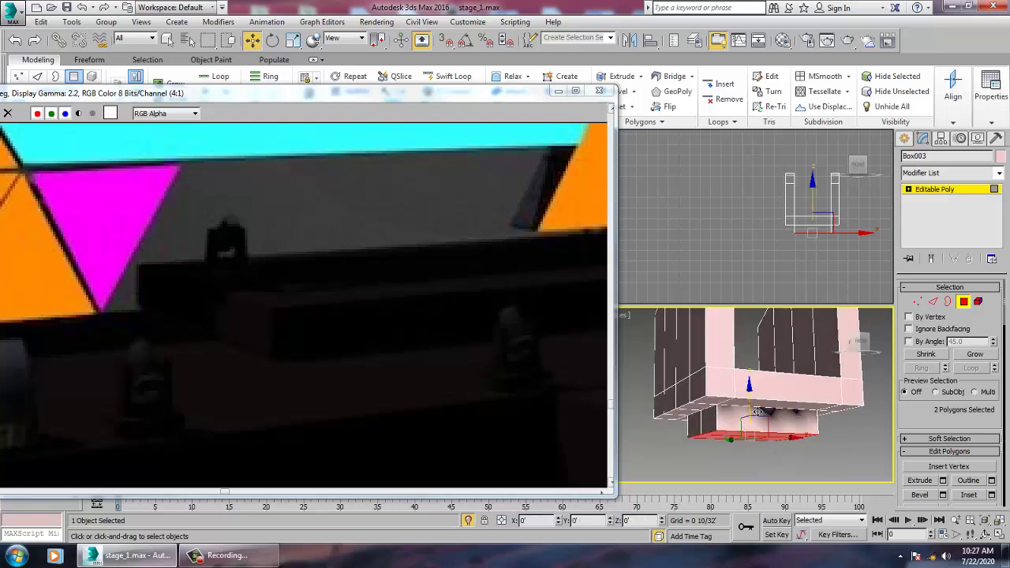
{"action": "right_click", "coordinate": [756, 340]}
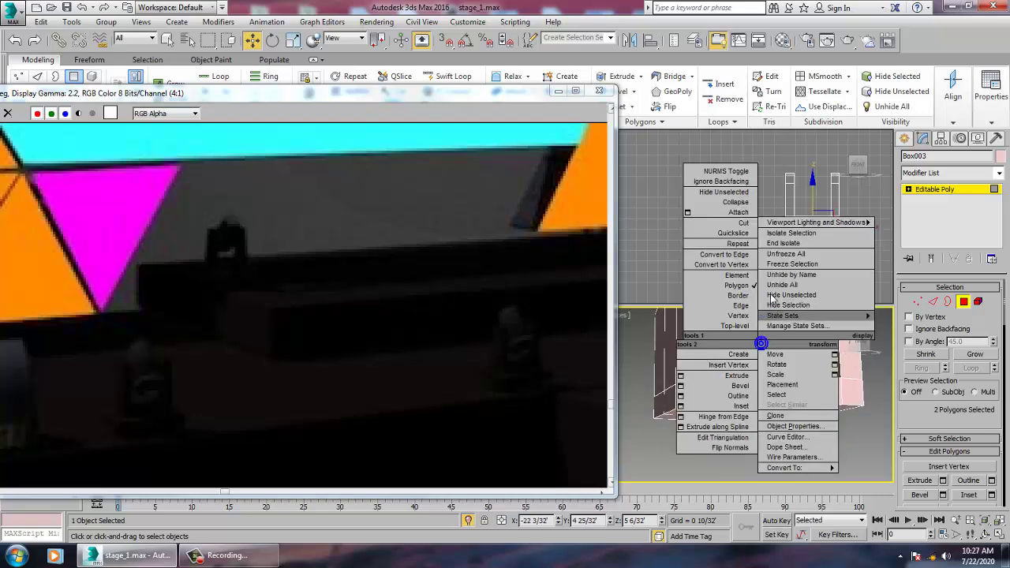
{"action": "left_click", "coordinate": [789, 244]}
- Leave polygon editing, select the bracket and lamp body together, and lower them slightly to rest the foot on the stage floor
{"action": "middle_click_drag", "start_coordinate": [815, 340], "coordinate": [894, 336], "text": "alt"}
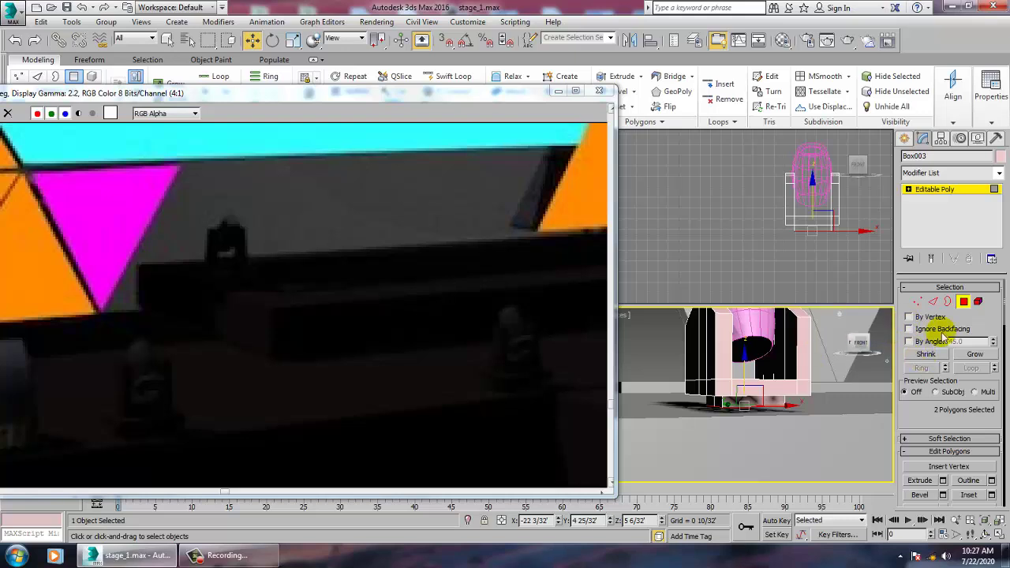
{"action": "left_click", "coordinate": [934, 189]}
{"action": "left_click", "coordinate": [767, 338], "text": "ctrl"}
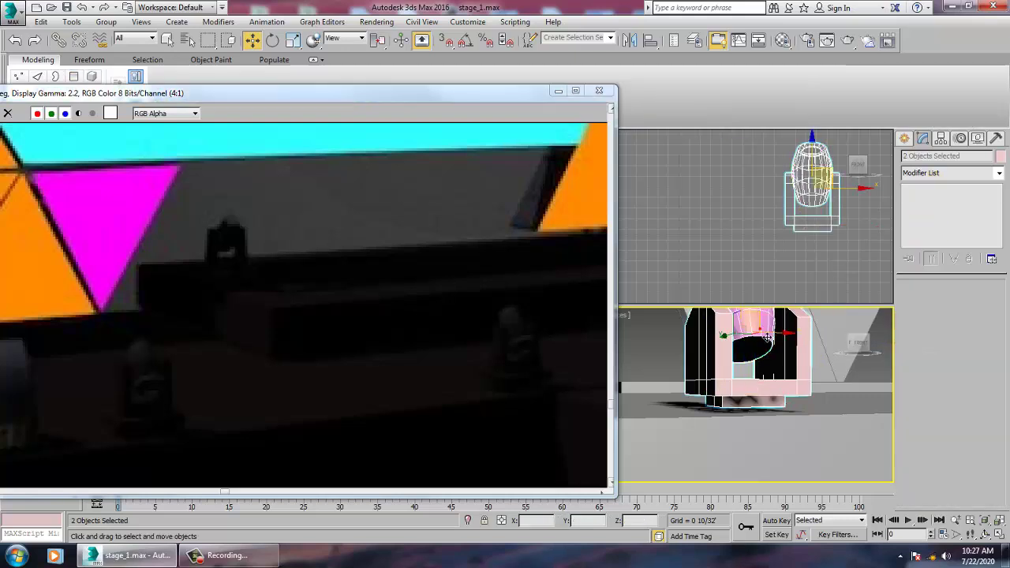
{"action": "scroll", "coordinate": [758, 328], "scroll_direction": "up", "scroll_amount": 3}
{"action": "left_click_drag", "start_coordinate": [755, 334], "coordinate": [760, 344]}
{"action": "scroll", "coordinate": [771, 374], "scroll_direction": "down", "scroll_amount": 4}
{"action": "middle_click_drag", "start_coordinate": [773, 375], "coordinate": [759, 433], "text": "alt"}
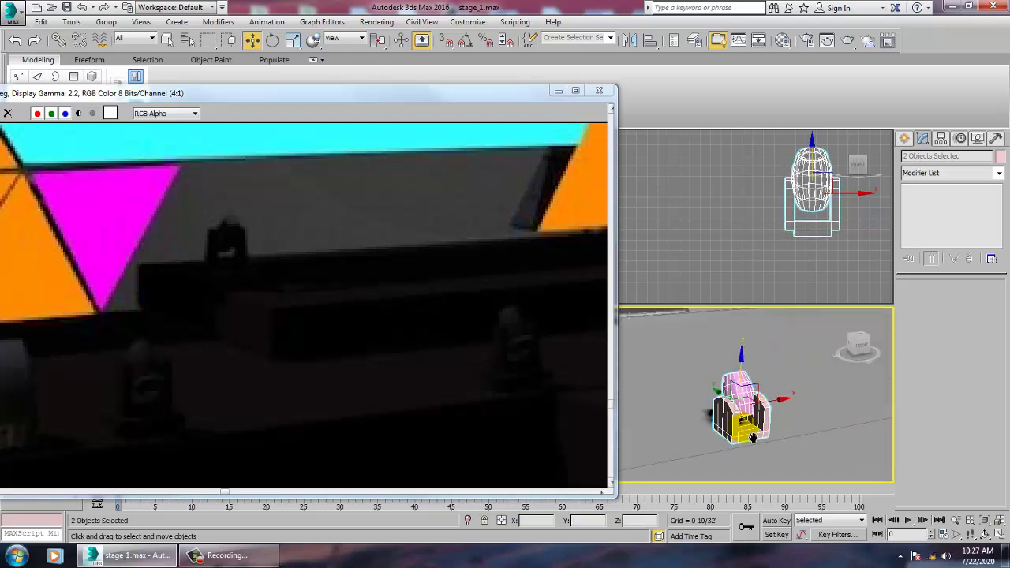
{"action": "scroll", "coordinate": [756, 430], "scroll_direction": "down", "scroll_amount": 5}
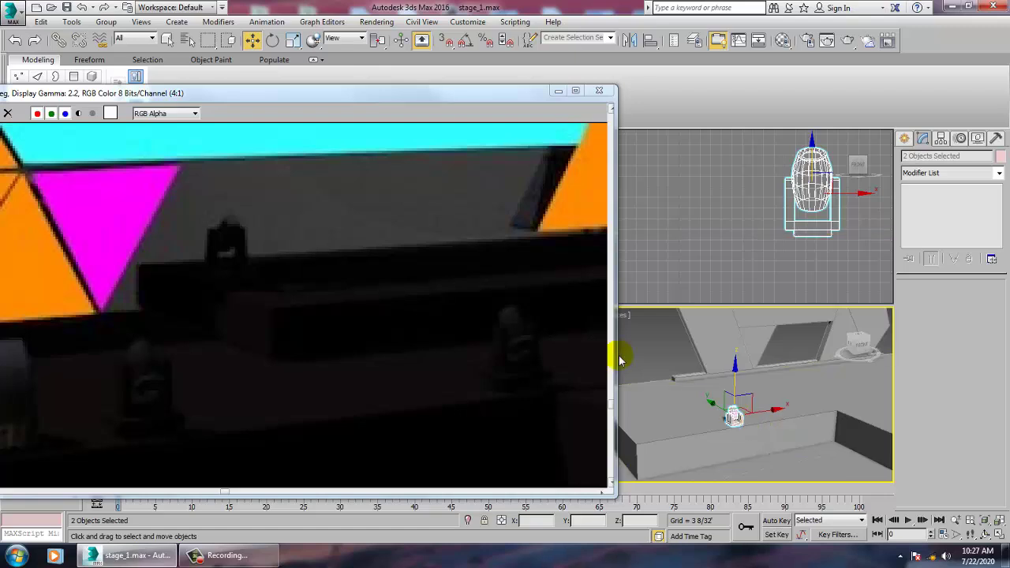
- Check the light positions in the reference and copy the floor light once along X to the stage's front edge beside the runway
{"action": "left_click", "coordinate": [282, 368]}
{"action": "scroll", "coordinate": [282, 368], "scroll_direction": "down", "scroll_amount": 2}
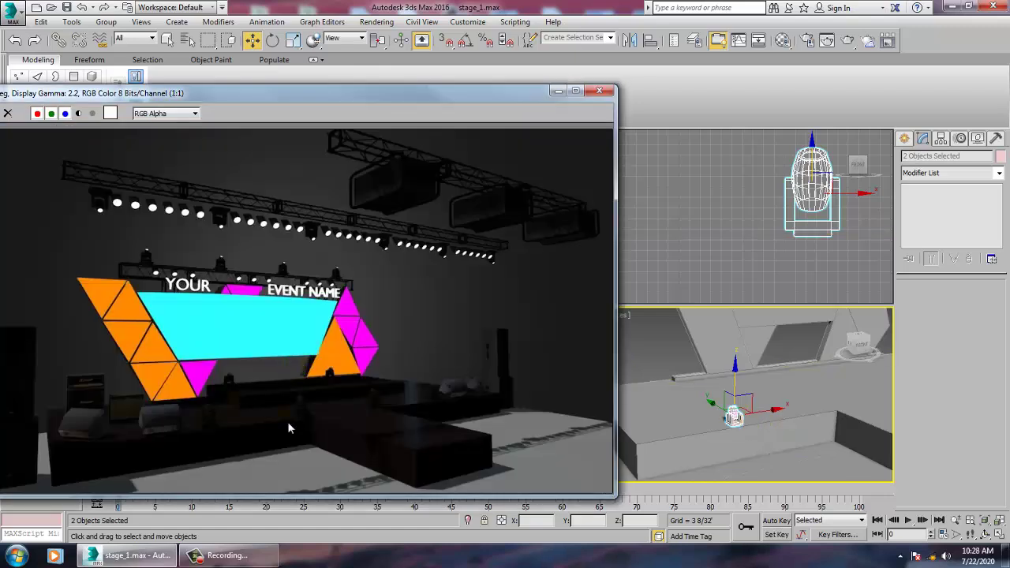
{"action": "scroll", "coordinate": [663, 427], "scroll_direction": "down", "scroll_amount": 1}
{"action": "mouse_move", "coordinate": [736, 404]}
{"action": "middle_mouse_down", "text": "alt"}
{"action": "mouse_move", "coordinate": [744, 430]}
{"action": "mouse_move", "coordinate": [713, 415]}
{"action": "mouse_move", "coordinate": [726, 419]}
{"action": "mouse_move", "coordinate": [778, 387]}
{"action": "mouse_move", "coordinate": [783, 421]}
{"action": "mouse_move", "coordinate": [720, 445]}
{"action": "mouse_move", "coordinate": [730, 424]}
{"action": "mouse_move", "coordinate": [705, 418]}
{"action": "mouse_move", "coordinate": [725, 419]}
{"action": "middle_mouse_up", "text": "alt"}
{"action": "scroll", "coordinate": [740, 425], "scroll_direction": "up", "scroll_amount": 3}
{"action": "left_click_drag", "start_coordinate": [723, 416], "coordinate": [888, 395], "text": "shift"}
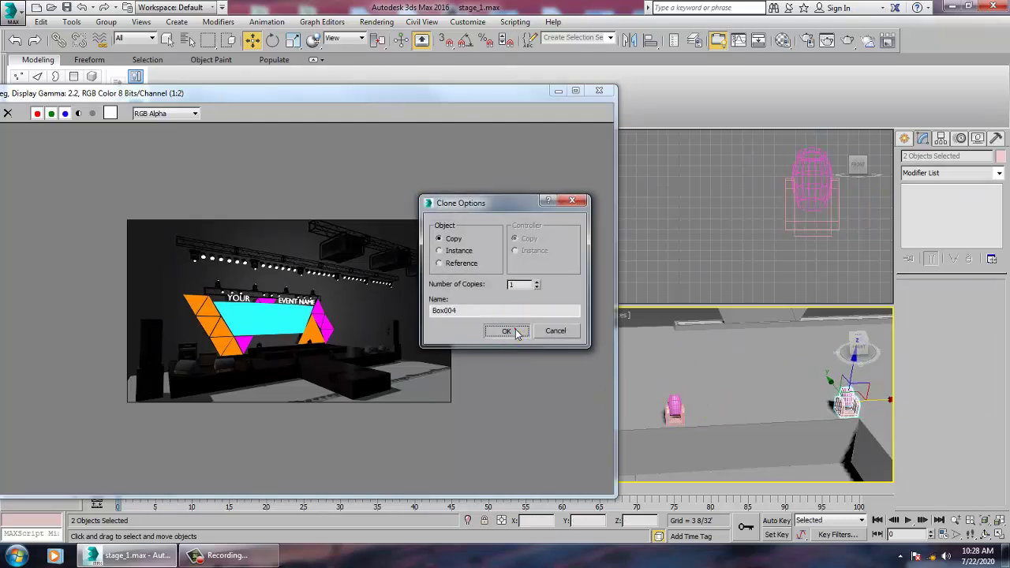
{"action": "left_click", "coordinate": [517, 333]}
- Copy the floor light twice more along X, one across the runway and one near the far end of the stage front
{"action": "mouse_move", "coordinate": [700, 384]}
{"action": "middle_mouse_down"}
{"action": "mouse_move", "coordinate": [640, 385]}
{"action": "mouse_move", "coordinate": [611, 374]}
{"action": "middle_mouse_up"}
{"action": "scroll", "coordinate": [615, 375], "scroll_direction": "down", "scroll_amount": 4}
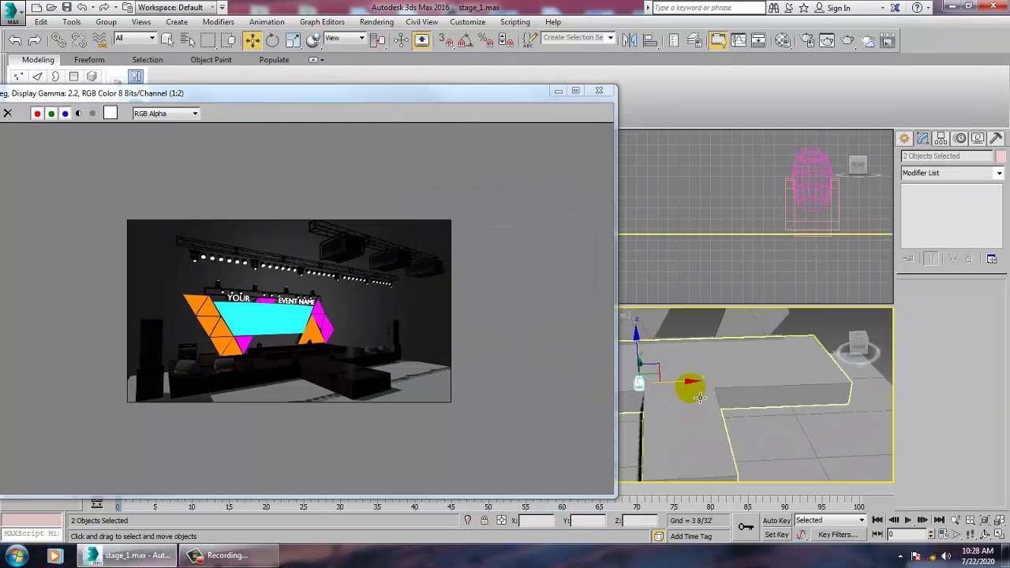
{"action": "mouse_move", "coordinate": [695, 387]}
{"action": "left_mouse_down", "text": "shift"}
{"action": "mouse_move", "coordinate": [775, 376]}
{"action": "mouse_move", "coordinate": [757, 379]}
{"action": "mouse_move", "coordinate": [882, 397]}
{"action": "mouse_move", "coordinate": [858, 374]}
{"action": "left_mouse_up", "text": "shift"}
{"action": "left_click", "coordinate": [512, 332]}
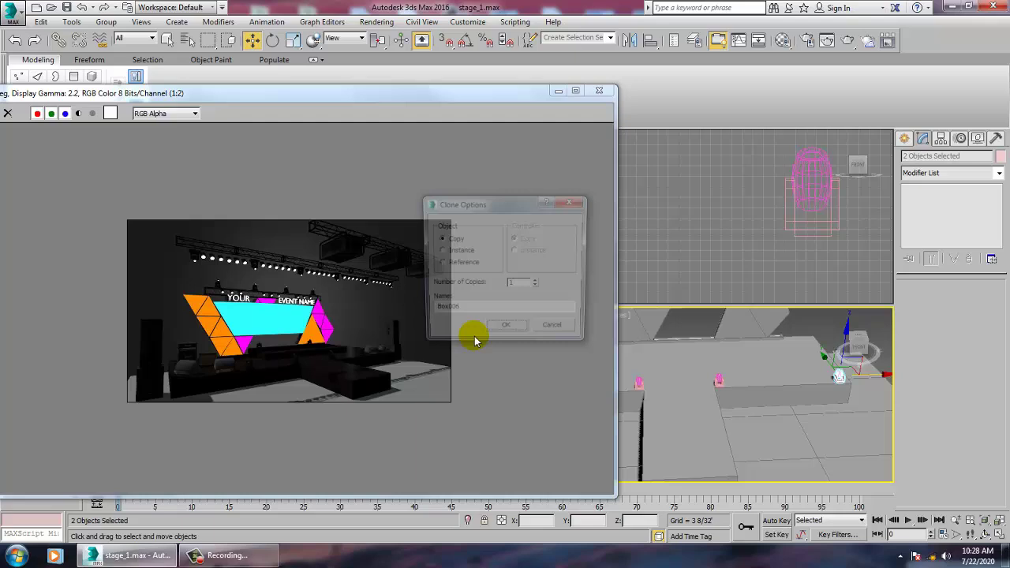
{"action": "left_click", "coordinate": [518, 332]}
- Create a box about 4 7/32' wide and 2 1/32' long near the stage's rear left corner in the shaded top view
{"action": "left_click", "coordinate": [434, 358]}
{"action": "scroll", "coordinate": [352, 357], "scroll_direction": "up", "scroll_amount": 1}
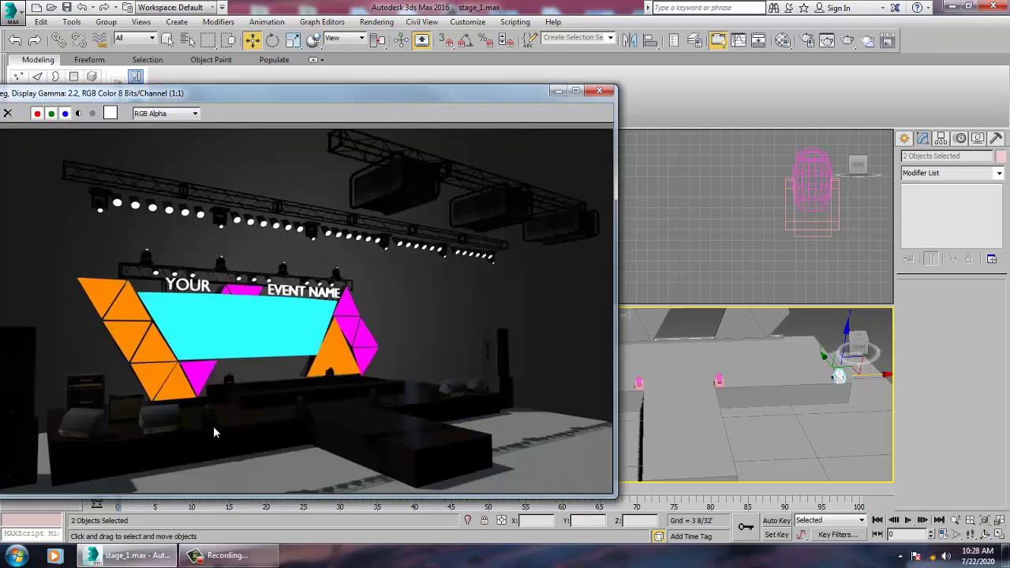
{"action": "left_click", "coordinate": [639, 411]}
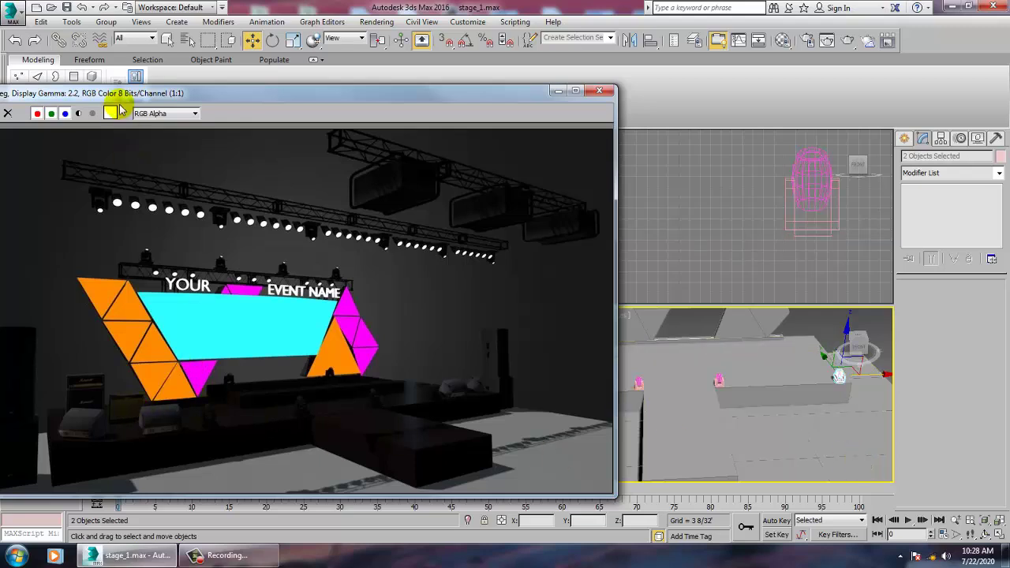
{"action": "left_click_drag", "start_coordinate": [120, 102], "coordinate": [155, 93]}
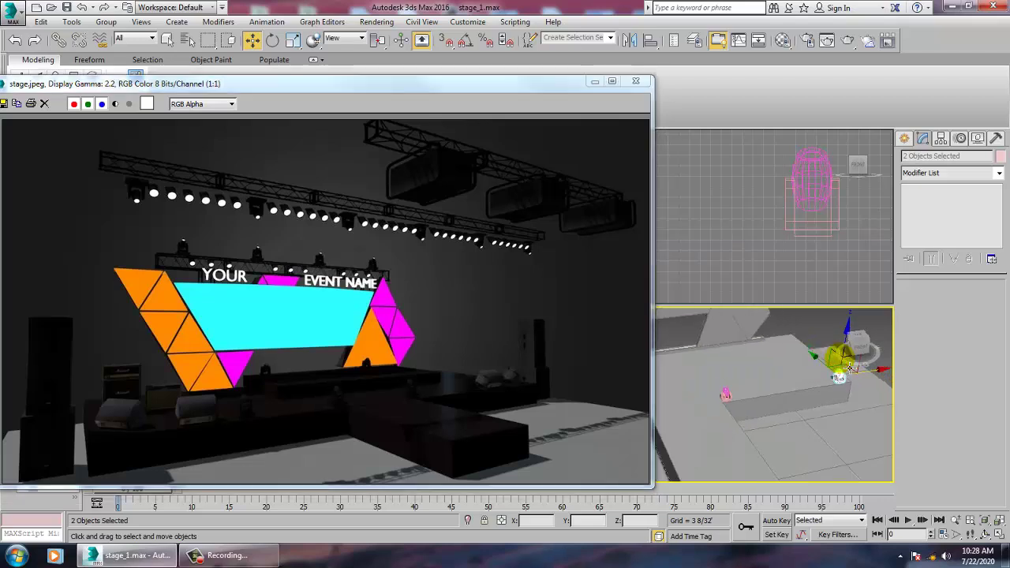
{"action": "middle_click_drag", "start_coordinate": [848, 367], "coordinate": [863, 387], "text": "alt"}
{"action": "left_click", "coordinate": [905, 140]}
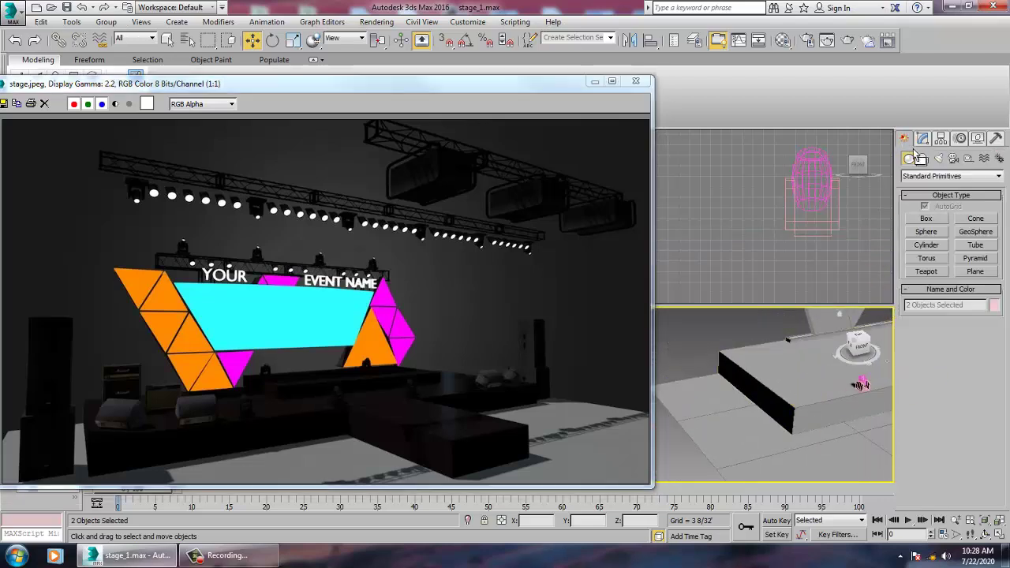
{"action": "left_click", "coordinate": [928, 219]}
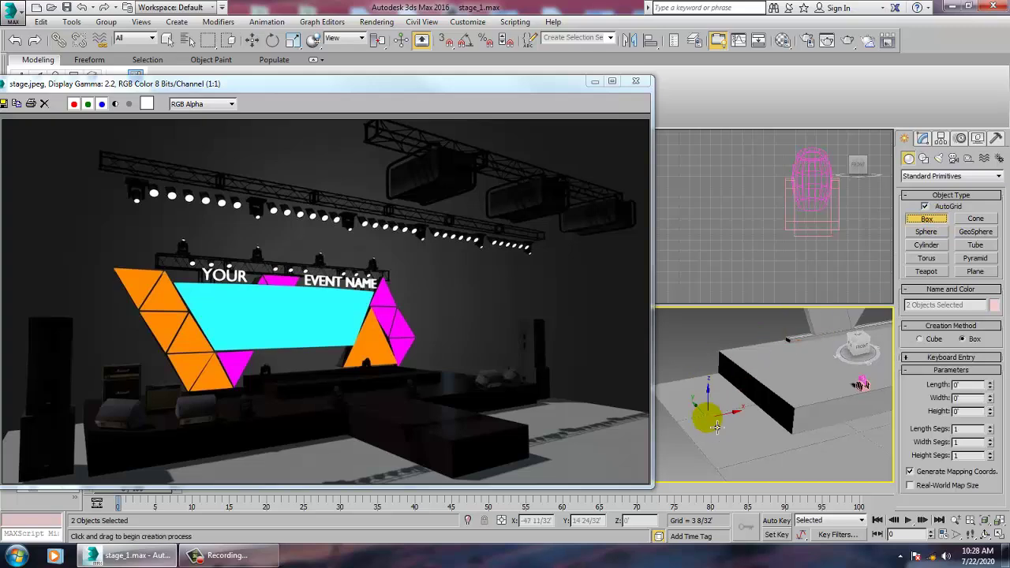
{"action": "mouse_move", "coordinate": [803, 405]}
{"action": "middle_mouse_down", "text": "alt"}
{"action": "mouse_move", "coordinate": [781, 390]}
{"action": "mouse_move", "coordinate": [791, 400]}
{"action": "middle_mouse_up", "text": "alt"}
{"action": "scroll", "coordinate": [791, 400], "scroll_direction": "up", "scroll_amount": 2}
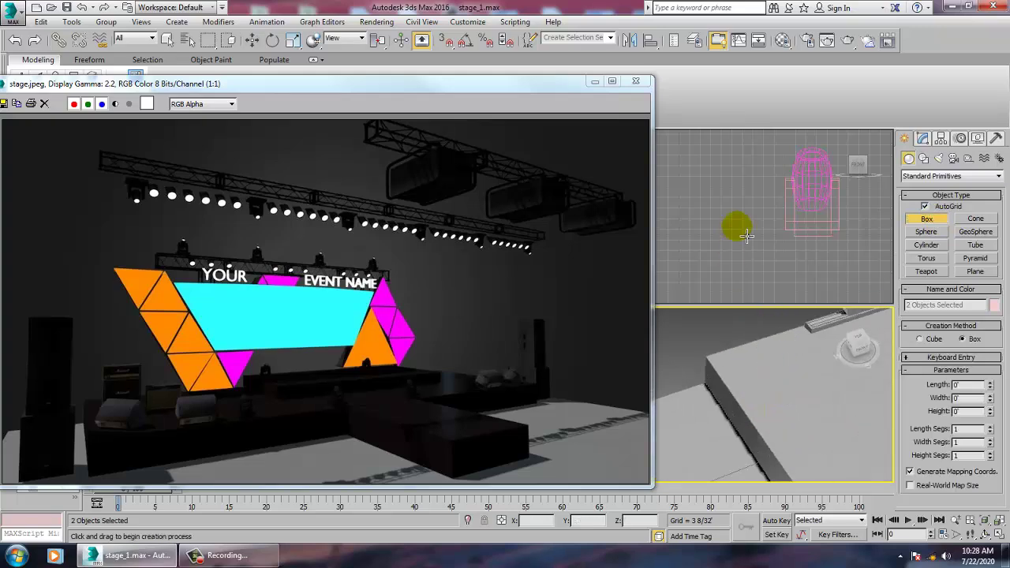
{"action": "left_click_drag", "start_coordinate": [511, 88], "coordinate": [261, 87]}
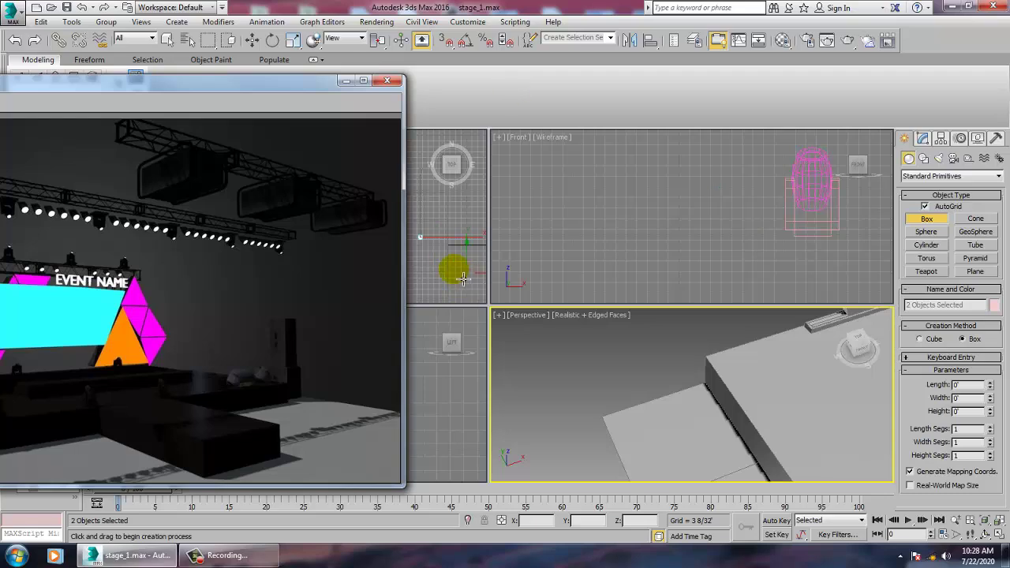
{"action": "middle_click_drag", "start_coordinate": [572, 279], "coordinate": [551, 272]}
{"action": "middle_click_drag", "start_coordinate": [452, 274], "coordinate": [521, 278]}
{"action": "mouse_move", "coordinate": [523, 289]}
{"action": "middle_mouse_down"}
{"action": "mouse_move", "coordinate": [561, 283]}
{"action": "mouse_move", "coordinate": [711, 388]}
{"action": "mouse_move", "coordinate": [751, 355]}
{"action": "middle_mouse_up"}
{"action": "middle_click", "coordinate": [459, 276]}
{"action": "key", "text": "alt+w"}
{"action": "scroll", "coordinate": [598, 317], "scroll_direction": "down", "scroll_amount": 10}
{"action": "scroll", "coordinate": [599, 344], "scroll_direction": "up", "scroll_amount": 4}
{"action": "middle_click_drag", "start_coordinate": [602, 342], "coordinate": [612, 344]}
{"action": "key", "text": "F3"}
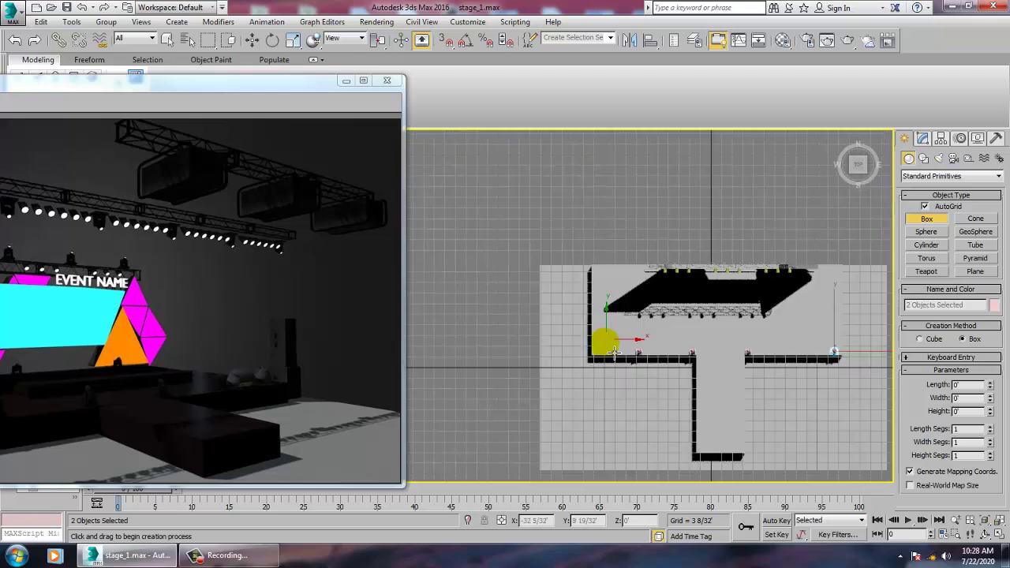
{"action": "left_click_drag", "start_coordinate": [211, 85], "coordinate": [431, 91]}
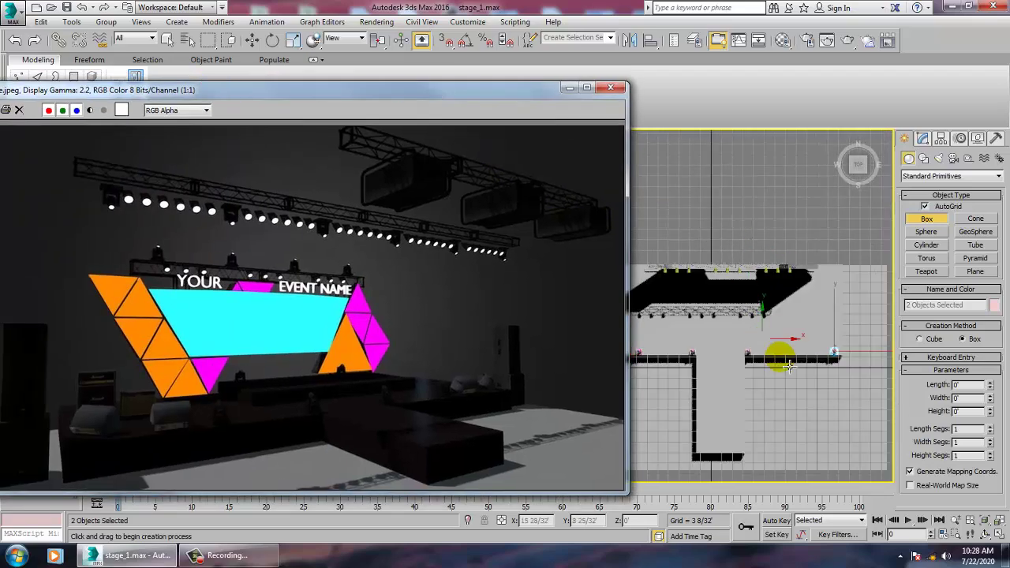
{"action": "scroll", "coordinate": [671, 229], "scroll_direction": "up", "scroll_amount": 2}
{"action": "middle_click_drag", "start_coordinate": [641, 265], "coordinate": [675, 318]}
{"action": "scroll", "coordinate": [694, 330], "scroll_direction": "up", "scroll_amount": 2}
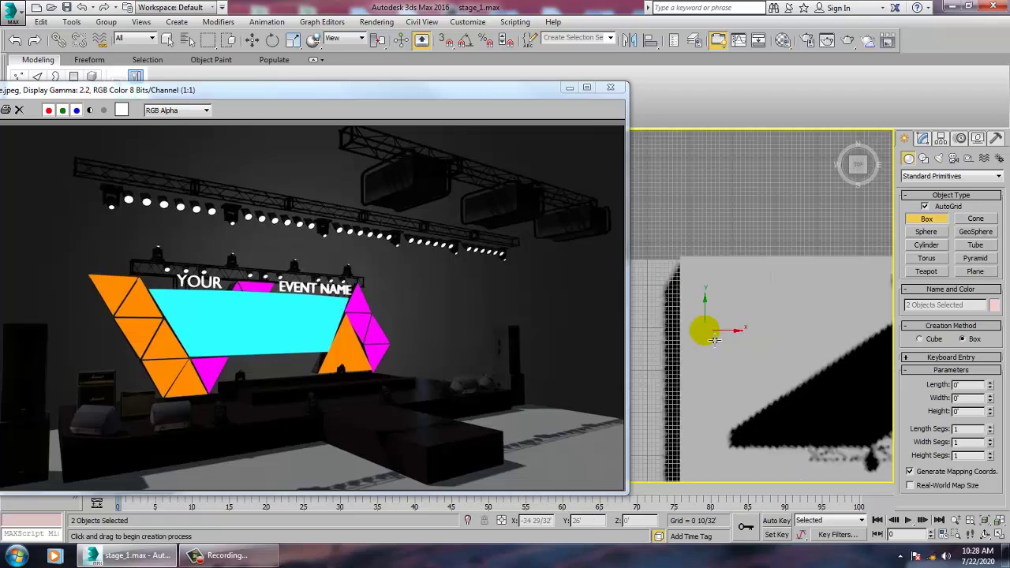
{"action": "left_click_drag", "start_coordinate": [702, 307], "coordinate": [767, 341]}
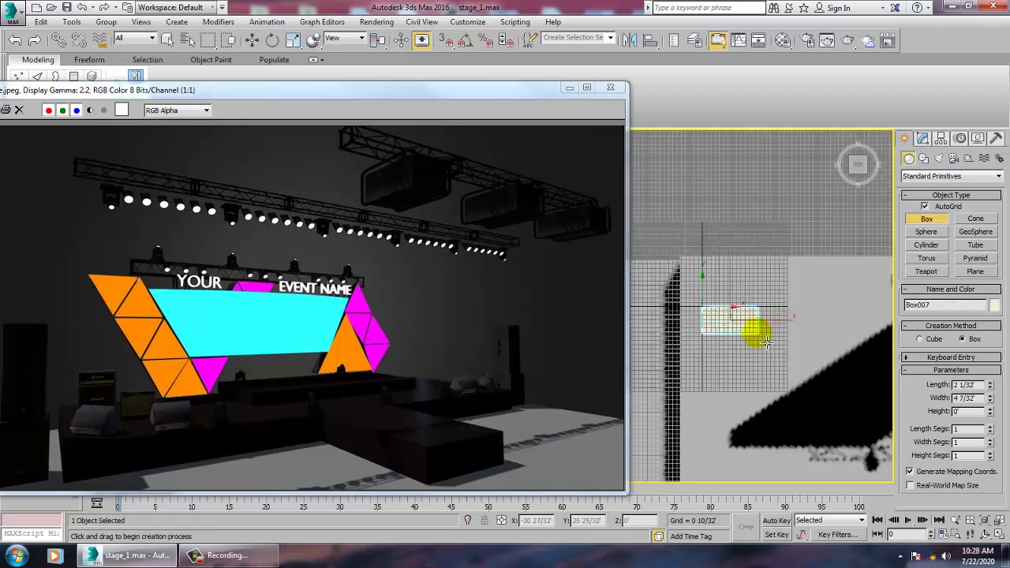
{"action": "left_click", "coordinate": [764, 296]}
- Scale the new box along Z to about 109% for the amplifier cabinet's height, judging it in the perspective view
{"action": "key", "text": "w"}
{"action": "key", "text": "alt+w"}
{"action": "right_click", "coordinate": [794, 397]}
{"action": "key", "text": "alt+w"}
{"action": "middle_click_drag", "start_coordinate": [793, 398], "coordinate": [749, 324], "text": "alt"}
{"action": "key", "text": "z"}
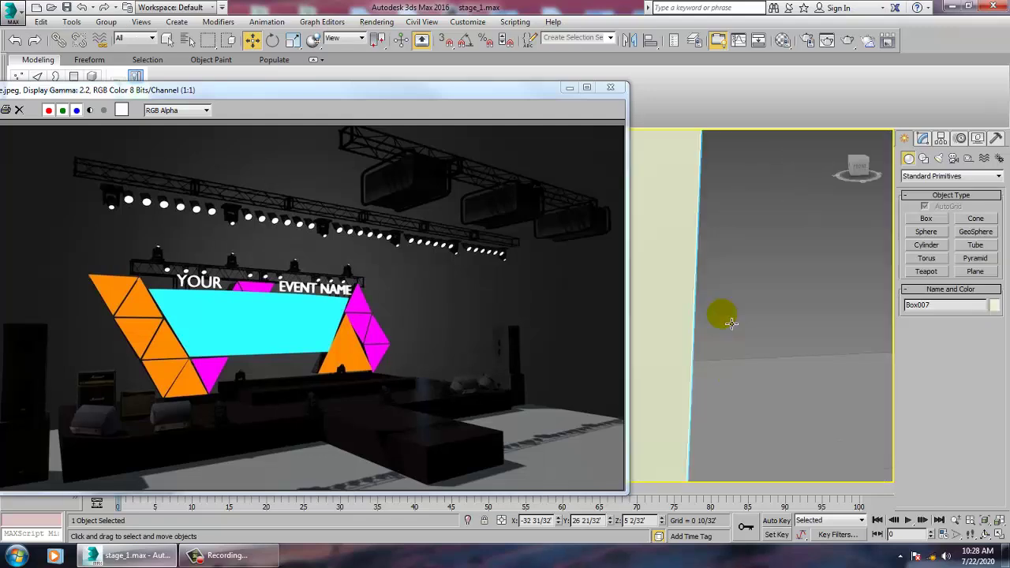
{"action": "scroll", "coordinate": [732, 323], "scroll_direction": "down", "scroll_amount": 8}
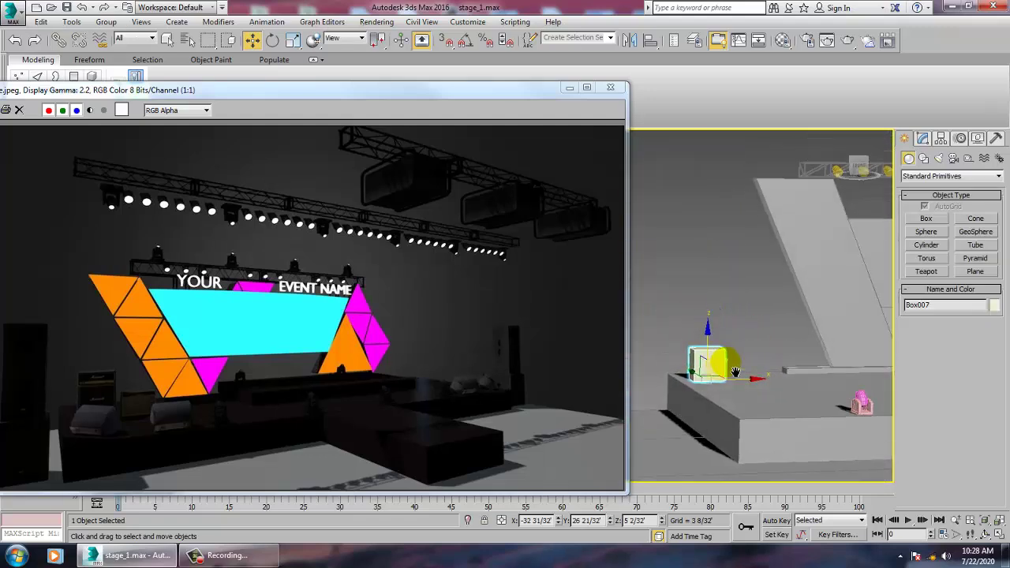
{"action": "key", "text": "r"}
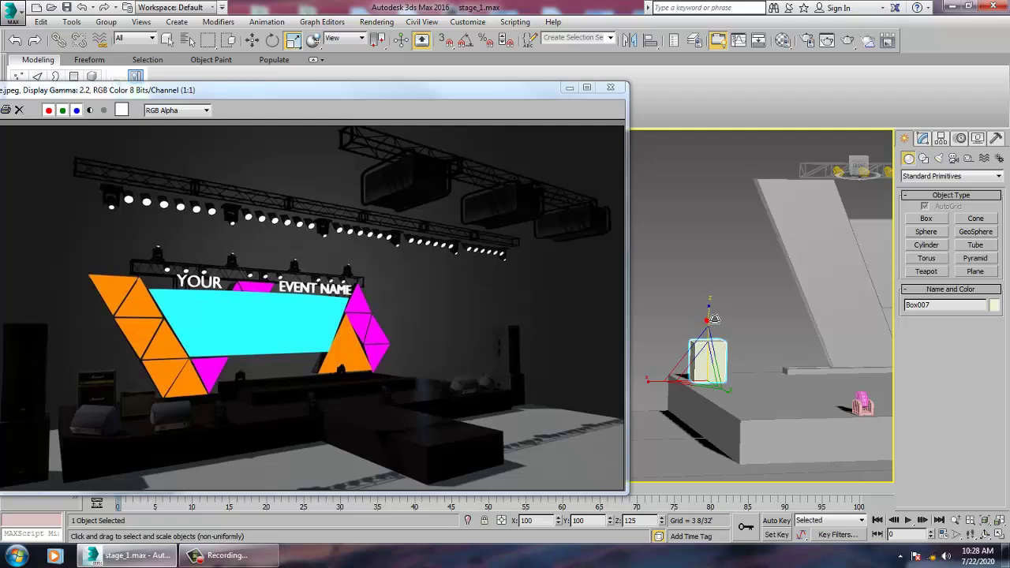
{"action": "left_click_drag", "start_coordinate": [709, 318], "coordinate": [708, 328]}
{"action": "scroll", "coordinate": [729, 385], "scroll_direction": "up", "scroll_amount": 3}
{"action": "middle_click_drag", "start_coordinate": [731, 386], "coordinate": [756, 396]}
- Examine the stacked amplifiers in the reference at 4:1 and convert the box to an Editable Poly
{"action": "left_click", "coordinate": [106, 391]}
{"action": "scroll", "coordinate": [106, 390], "scroll_direction": "up", "scroll_amount": 4}
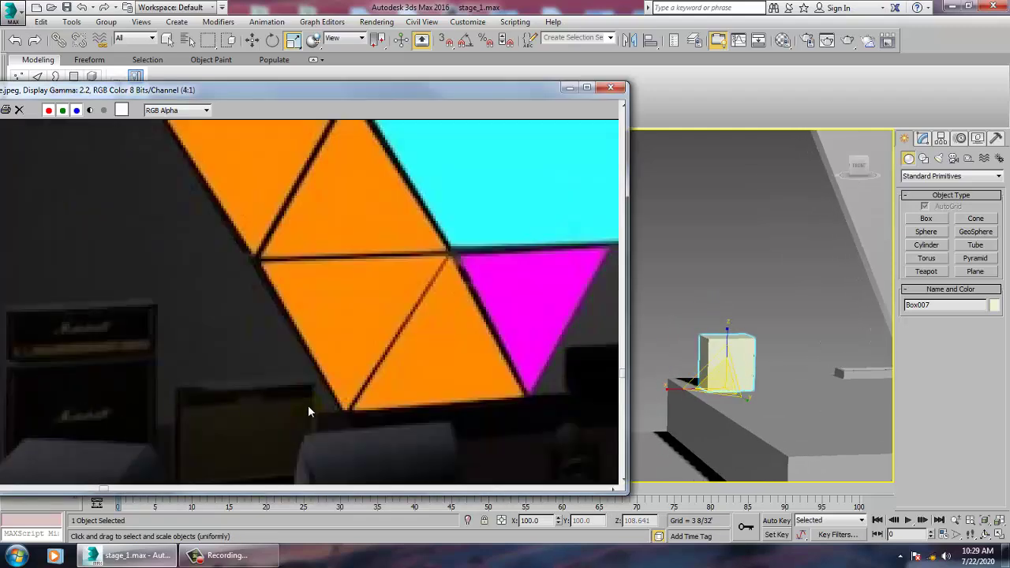
{"action": "left_click", "coordinate": [702, 378]}
{"action": "scroll", "coordinate": [728, 374], "scroll_direction": "up", "scroll_amount": 3}
{"action": "key", "text": "w"}
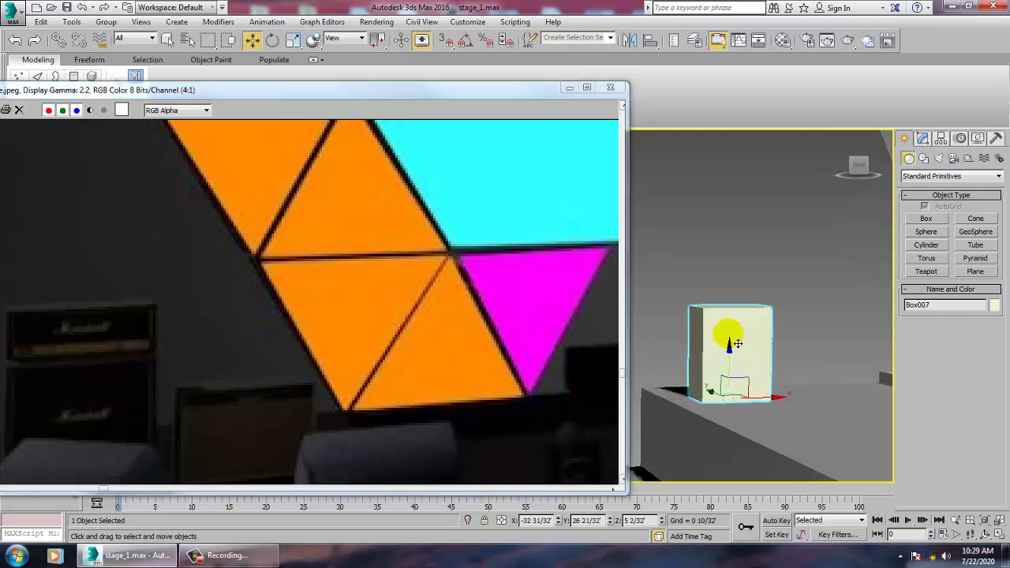
{"action": "right_click", "coordinate": [728, 335]}
{"action": "mouse_move", "coordinate": [814, 455]}
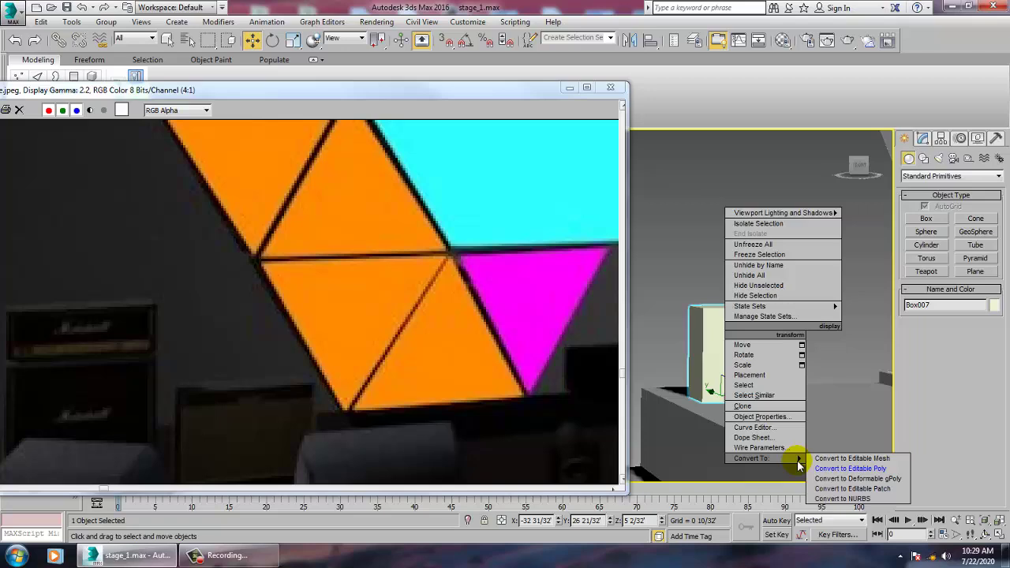
{"action": "left_click", "coordinate": [836, 470]}
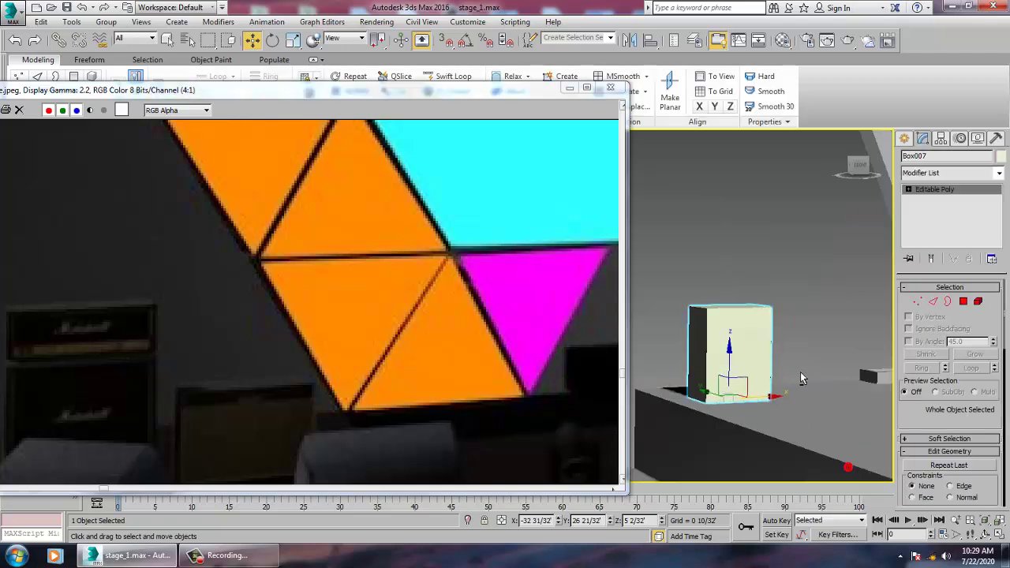
- Add closely spaced horizontal edge loops around the box slightly above mid-height with Swift Loop, dividing it into two stacked cabinets
{"action": "left_click", "coordinate": [453, 76]}
{"action": "middle_click_drag", "start_coordinate": [693, 347], "coordinate": [727, 361], "text": "alt"}
{"action": "scroll", "coordinate": [720, 355], "scroll_direction": "up", "scroll_amount": 5}
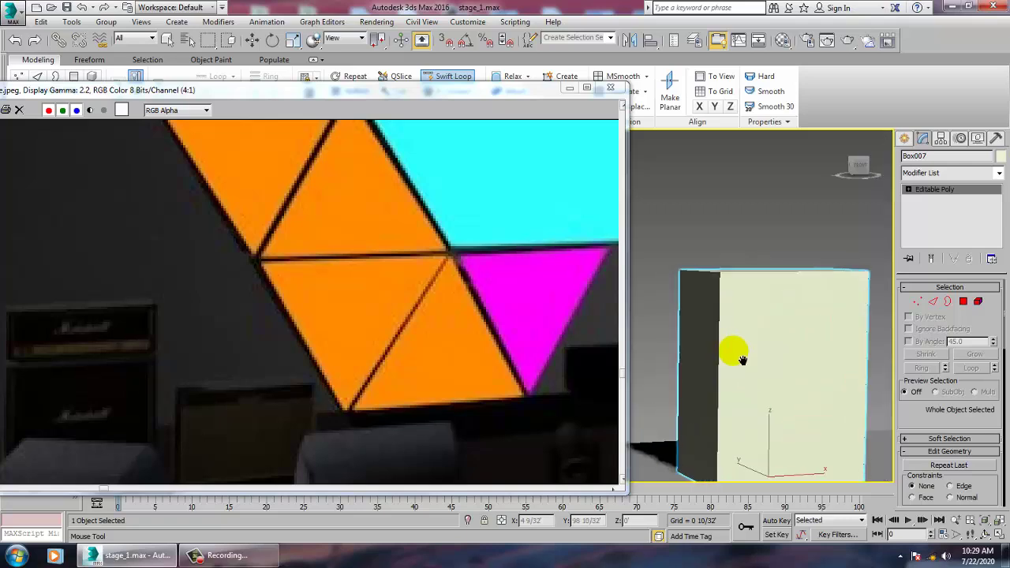
{"action": "key", "text": "F3"}
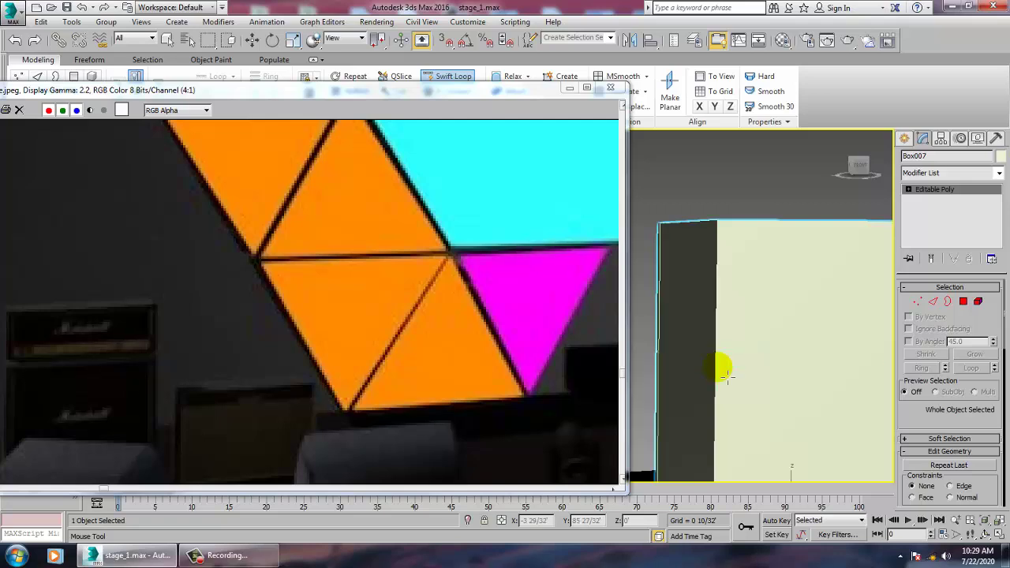
{"action": "scroll", "coordinate": [726, 377], "scroll_direction": "down", "scroll_amount": 5}
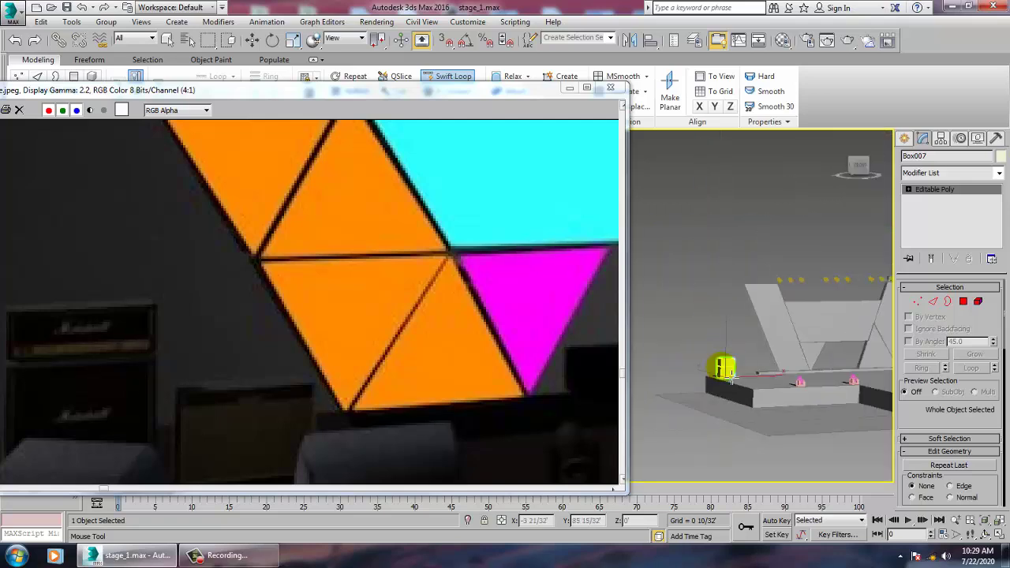
{"action": "scroll", "coordinate": [731, 378], "scroll_direction": "up", "scroll_amount": 5}
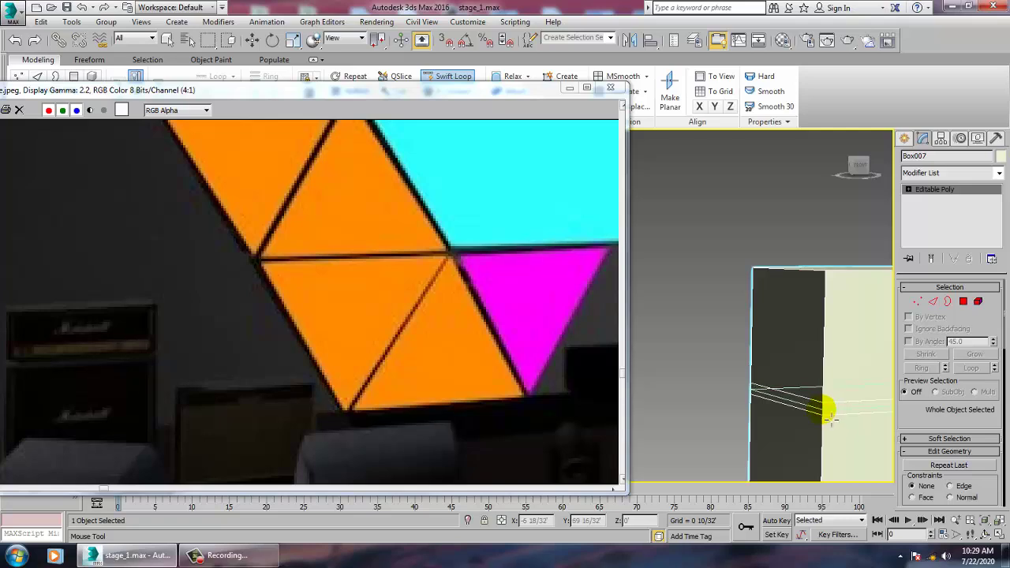
{"action": "right_click", "coordinate": [830, 419]}
{"action": "mouse_move", "coordinate": [830, 419]}
{"action": "middle_mouse_down", "text": "alt"}
{"action": "mouse_move", "coordinate": [828, 428]}
{"action": "mouse_move", "coordinate": [810, 417]}
{"action": "middle_mouse_up", "text": "alt"}
{"action": "scroll", "coordinate": [809, 416], "scroll_direction": "down", "scroll_amount": 5}
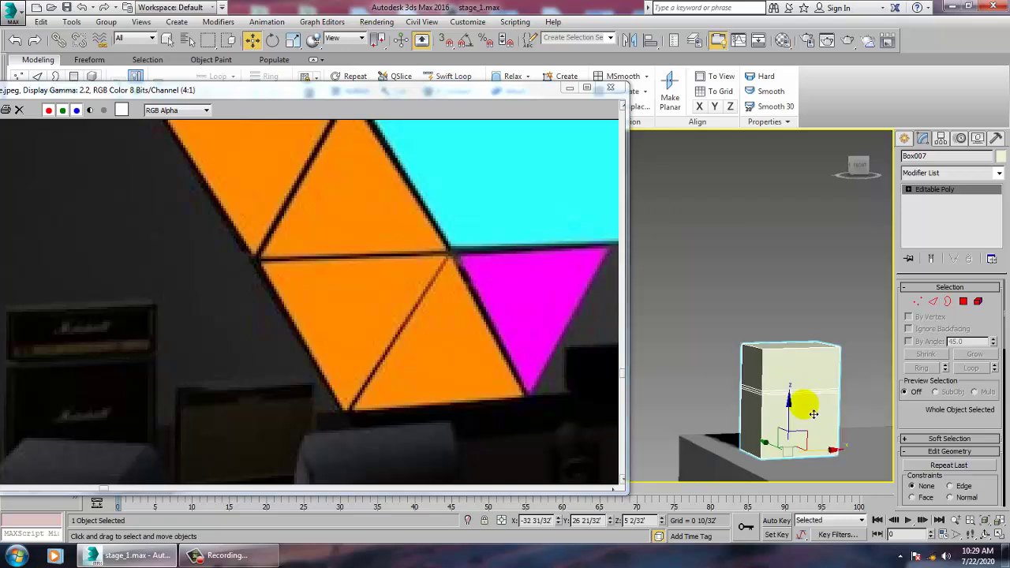
- Inset the upper and lower front polygons of the box by 2/32' to outline the amplifier front panels
{"action": "key", "text": "4"}
{"action": "left_click", "coordinate": [810, 407]}
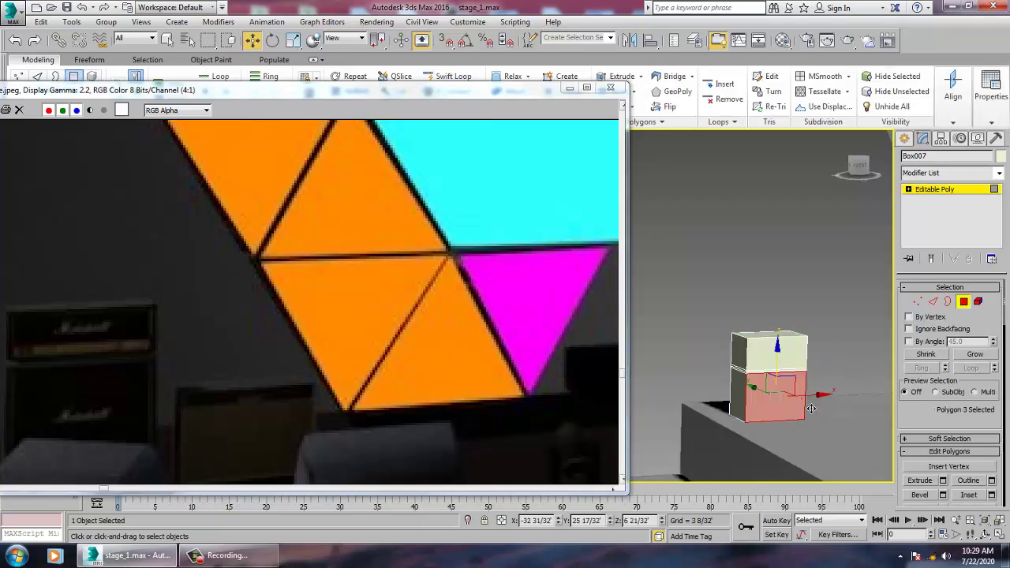
{"action": "left_click", "coordinate": [771, 365], "text": "ctrl"}
{"action": "scroll", "coordinate": [771, 365], "scroll_direction": "up", "scroll_amount": 5}
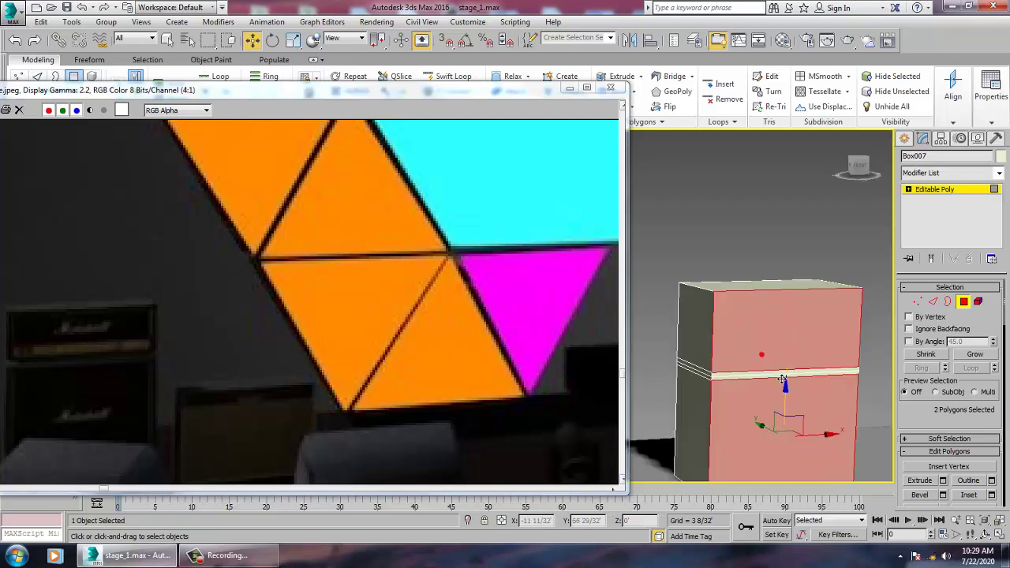
{"action": "left_click", "coordinate": [992, 494]}
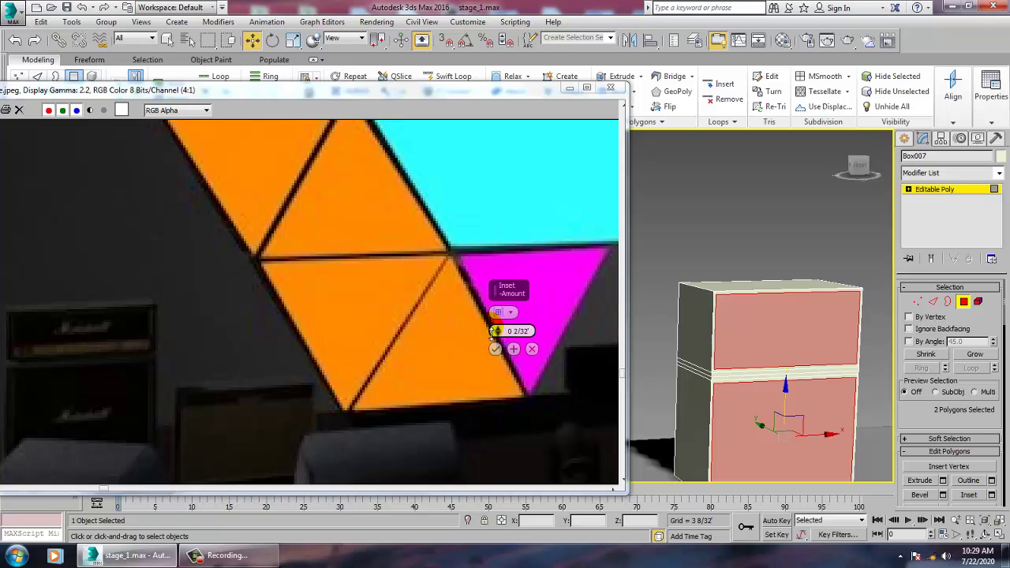
{"action": "left_click", "coordinate": [496, 350]}
{"action": "middle_click_drag", "start_coordinate": [833, 328], "coordinate": [736, 365], "text": "alt"}
{"action": "scroll", "coordinate": [753, 331], "scroll_direction": "up", "scroll_amount": 5}
{"action": "key", "text": "z"}
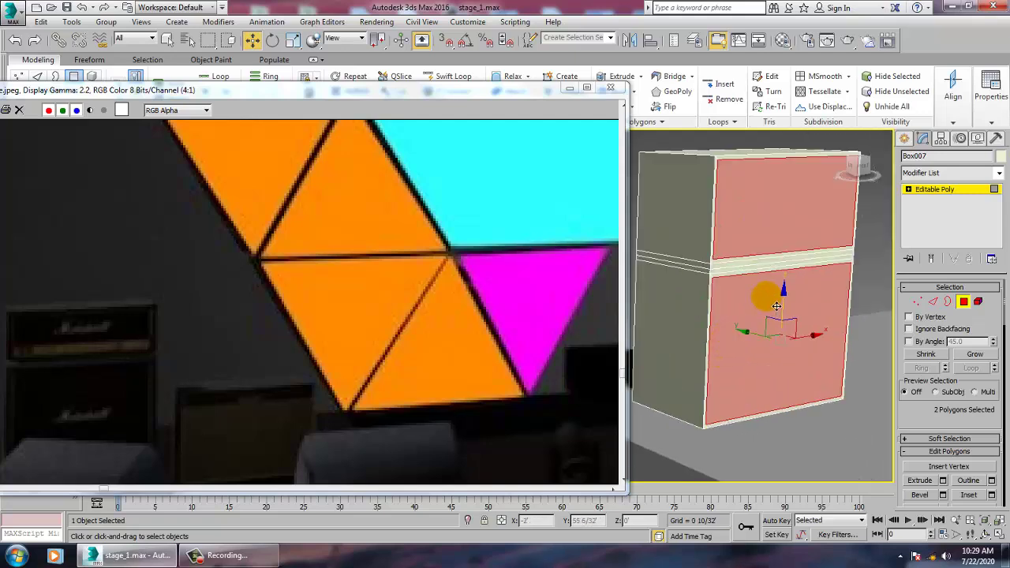
- Bevel the upper and lower front panels of the cabinet inward with height -0 1/32' and outline -0 2/32'
{"action": "middle_click_drag", "start_coordinate": [762, 293], "coordinate": [802, 387], "text": "alt"}
{"action": "left_click", "coordinate": [942, 495]}
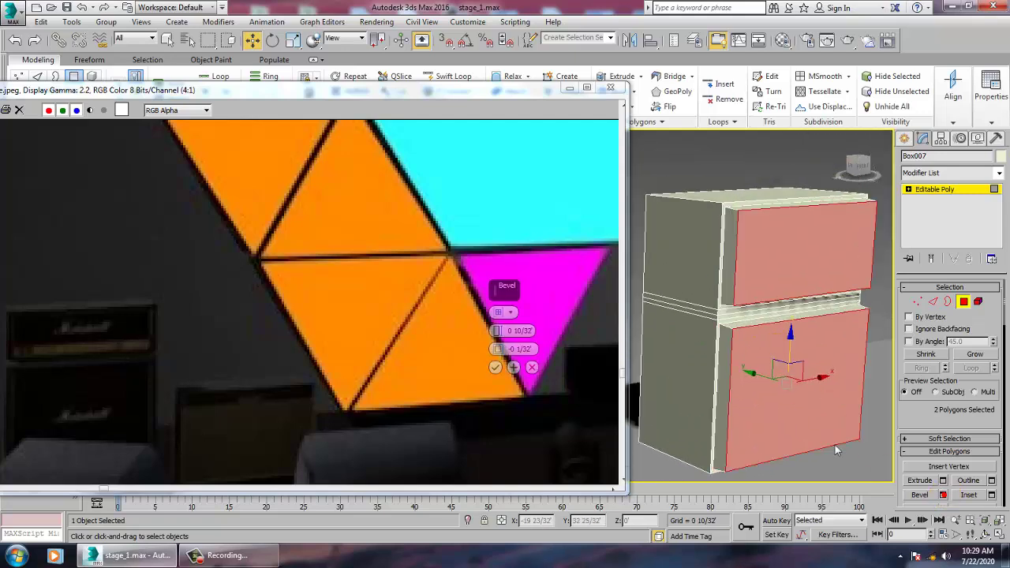
{"action": "left_click_drag", "start_coordinate": [502, 336], "coordinate": [523, 392]}
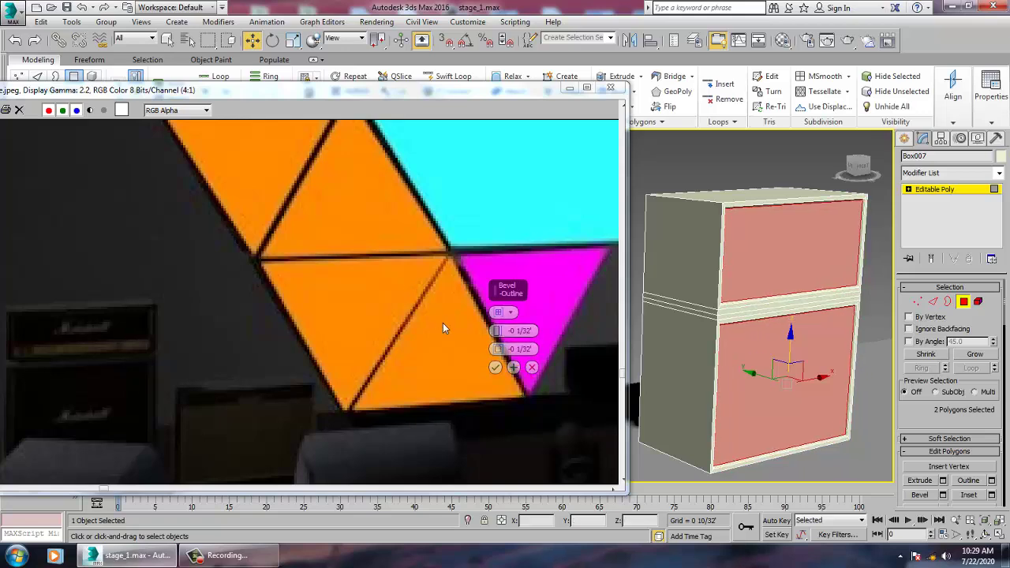
{"action": "left_click_drag", "start_coordinate": [501, 354], "coordinate": [500, 360]}
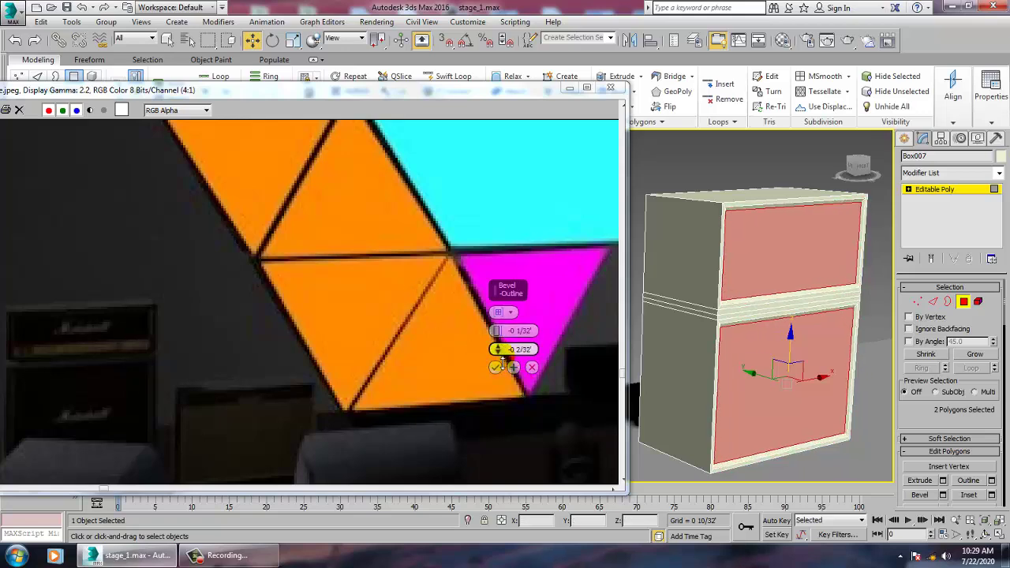
{"action": "left_click", "coordinate": [499, 367]}
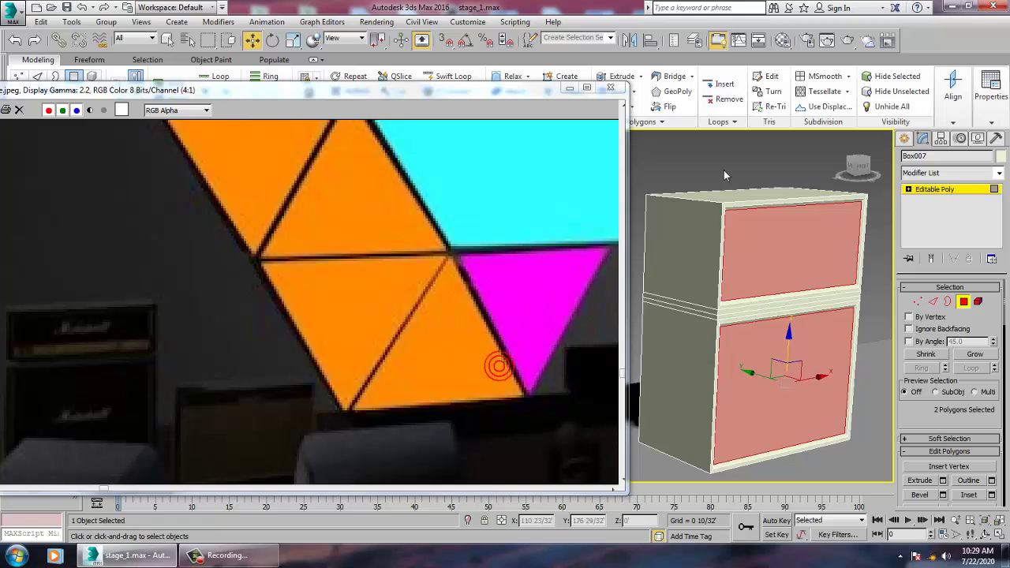
{"action": "left_click", "coordinate": [724, 169]}
{"action": "middle_click_drag", "start_coordinate": [758, 355], "coordinate": [756, 332], "text": "alt"}
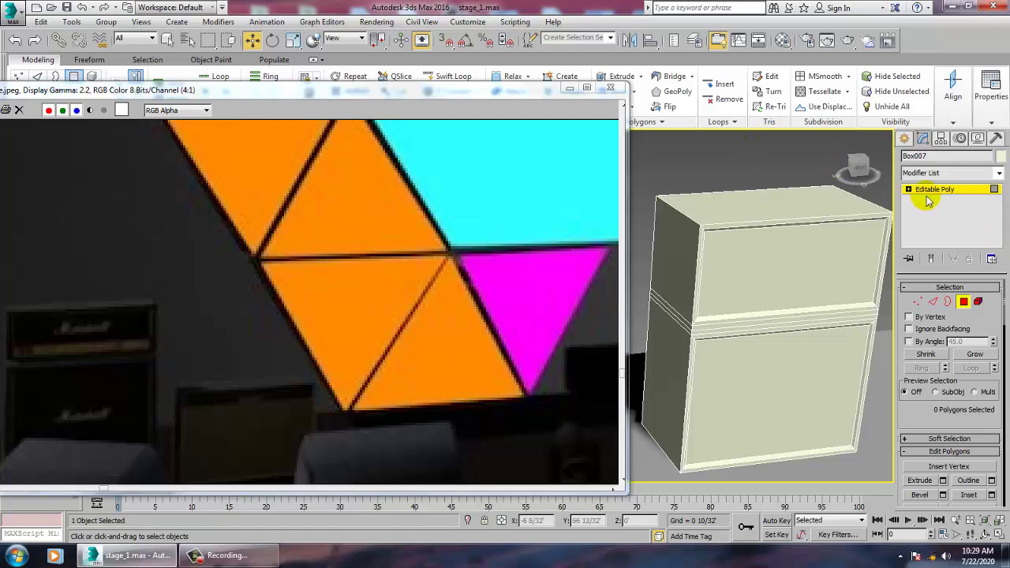
- Add two vertical edge loops around the stacked cabinet with Swift Loop and select its rear vertices for scaling before leaving vertex editing
{"action": "left_click", "coordinate": [454, 75]}
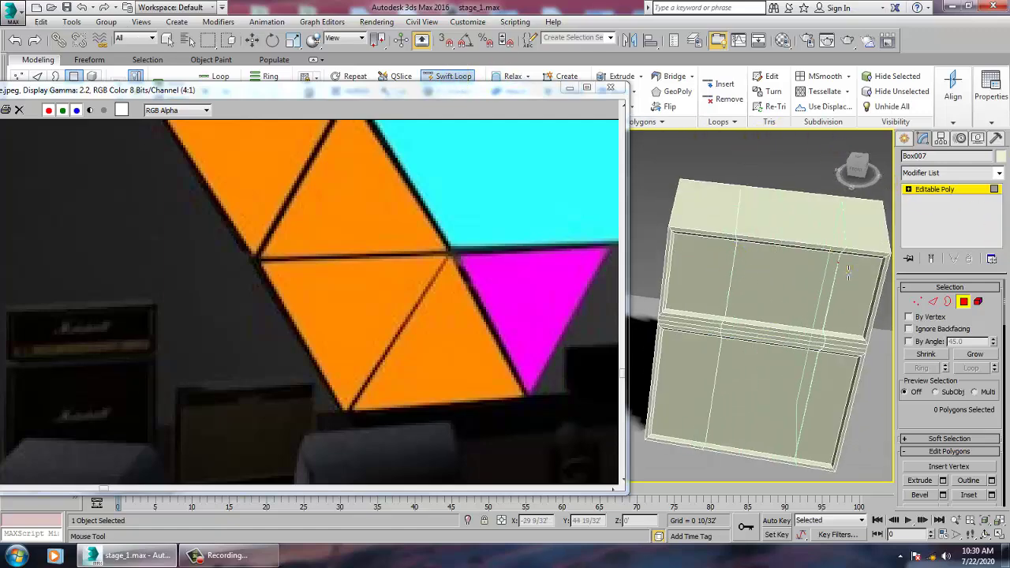
{"action": "mouse_move", "coordinate": [829, 272]}
{"action": "middle_mouse_down", "text": "alt"}
{"action": "mouse_move", "coordinate": [890, 255]}
{"action": "mouse_move", "coordinate": [885, 268]}
{"action": "mouse_move", "coordinate": [766, 295]}
{"action": "mouse_move", "coordinate": [813, 271]}
{"action": "mouse_move", "coordinate": [810, 259]}
{"action": "mouse_move", "coordinate": [813, 266]}
{"action": "middle_mouse_up", "text": "alt"}
{"action": "key", "text": "w"}
{"action": "key", "text": "1"}
{"action": "scroll", "coordinate": [811, 259], "scroll_direction": "down", "scroll_amount": 4}
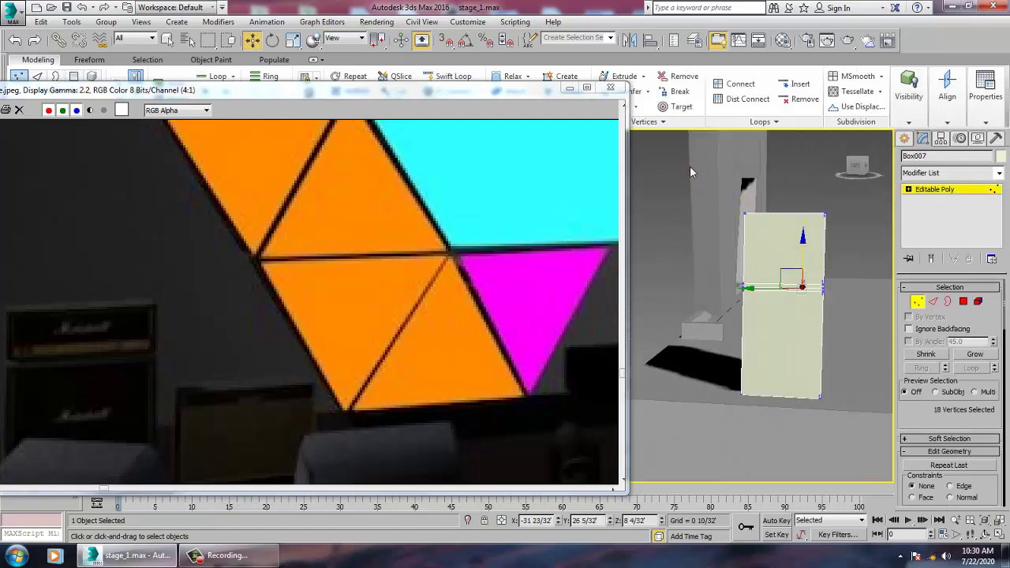
{"action": "left_click_drag", "start_coordinate": [774, 507], "coordinate": [774, 507]}
{"action": "middle_click_drag", "start_coordinate": [782, 339], "coordinate": [807, 407], "text": "alt"}
{"action": "key", "text": "r"}
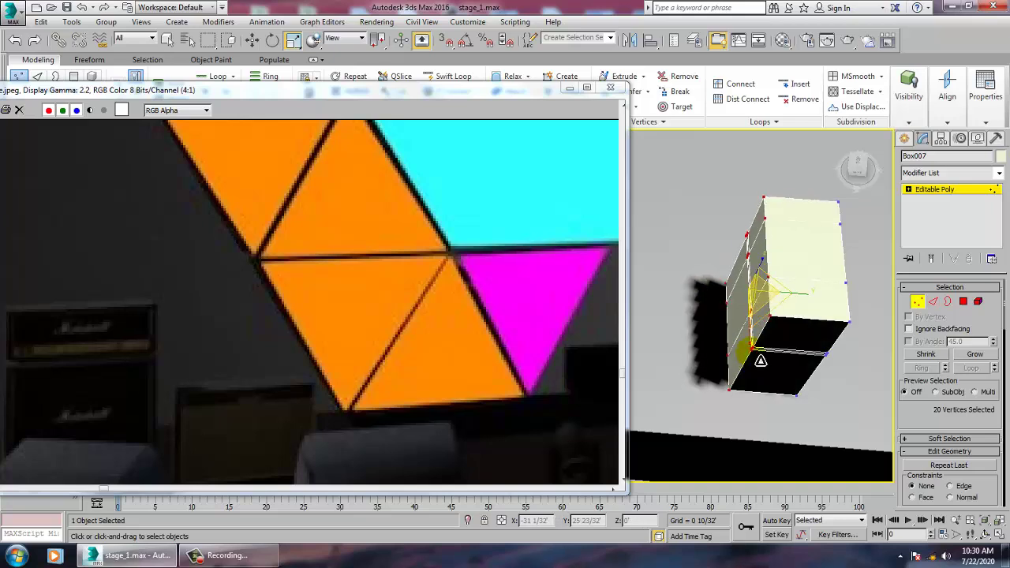
{"action": "middle_click_drag", "start_coordinate": [759, 360], "coordinate": [874, 231], "text": "alt"}
{"action": "left_click", "coordinate": [935, 190]}
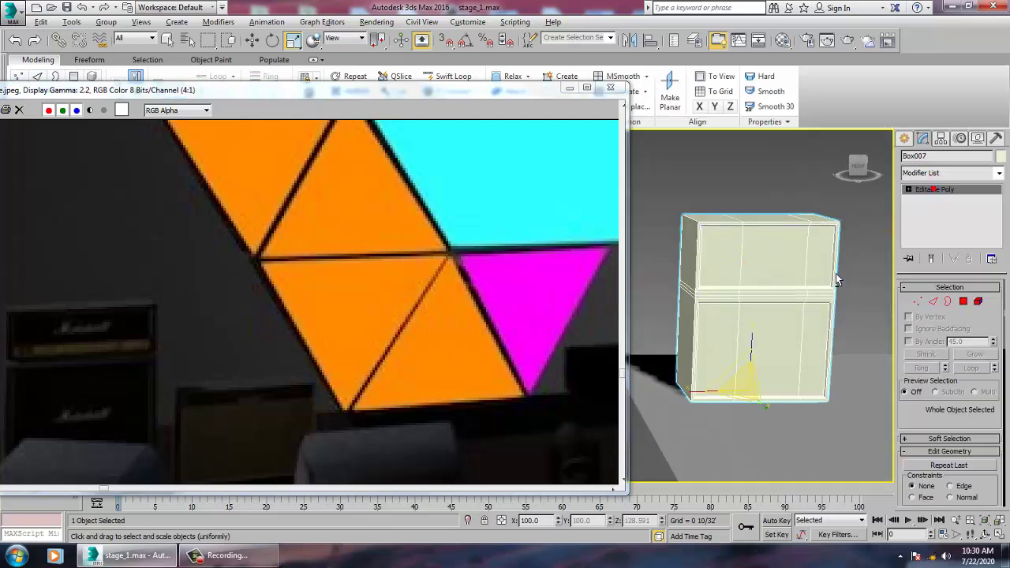
- Make one copy of the amplifier cabinet beside the original along X, matching the second amplifier in the reference
{"action": "middle_click_drag", "start_coordinate": [813, 268], "coordinate": [769, 344], "text": "alt"}
{"action": "scroll", "coordinate": [827, 289], "scroll_direction": "up", "scroll_amount": 2}
{"action": "scroll", "coordinate": [826, 289], "scroll_direction": "down", "scroll_amount": 5}
{"action": "key", "text": "w"}
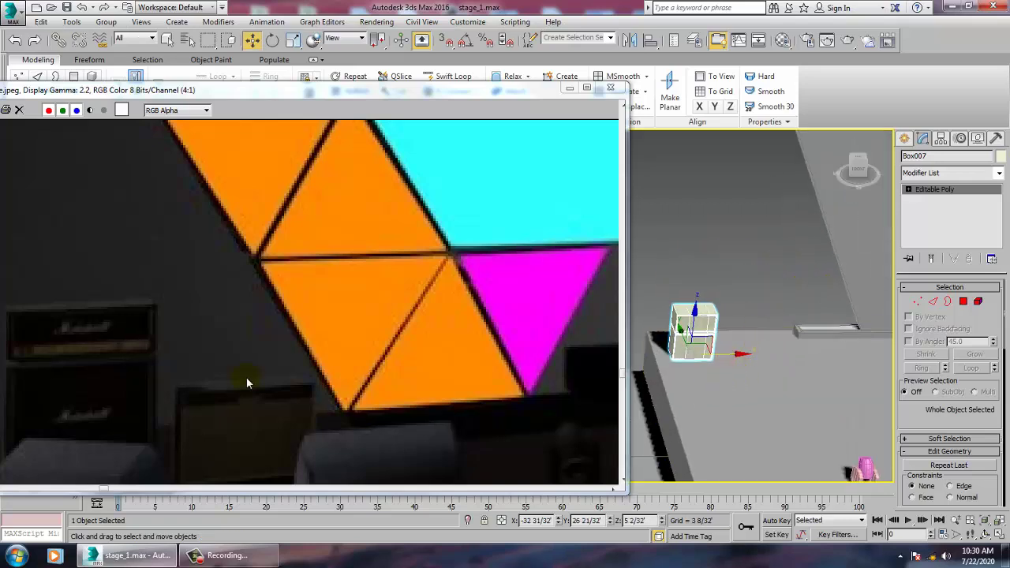
{"action": "middle_click_drag", "start_coordinate": [247, 377], "coordinate": [270, 286]}
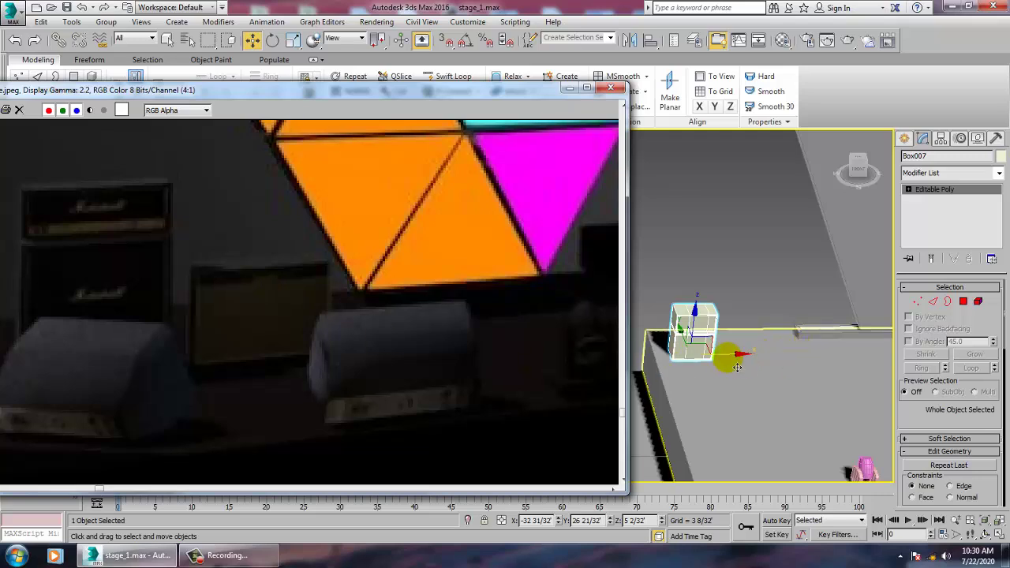
{"action": "left_click_drag", "start_coordinate": [736, 367], "coordinate": [782, 361], "text": "shift"}
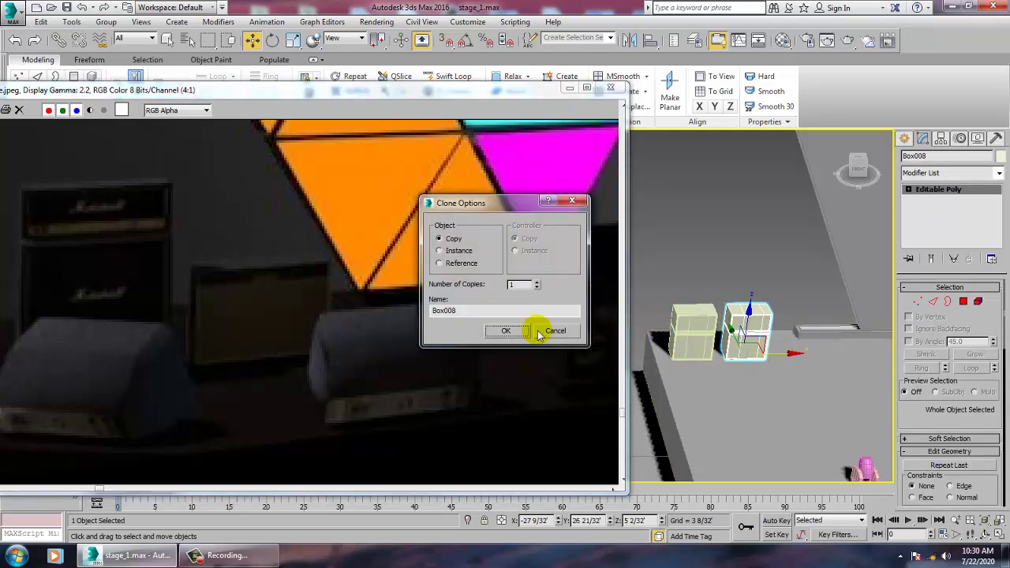
{"action": "left_click", "coordinate": [509, 330]}
- Scale the copied cabinet to 69% along Z and move it forward to about Y 25 18/32'
{"action": "key", "text": "r"}
{"action": "left_click_drag", "start_coordinate": [760, 318], "coordinate": [763, 338]}
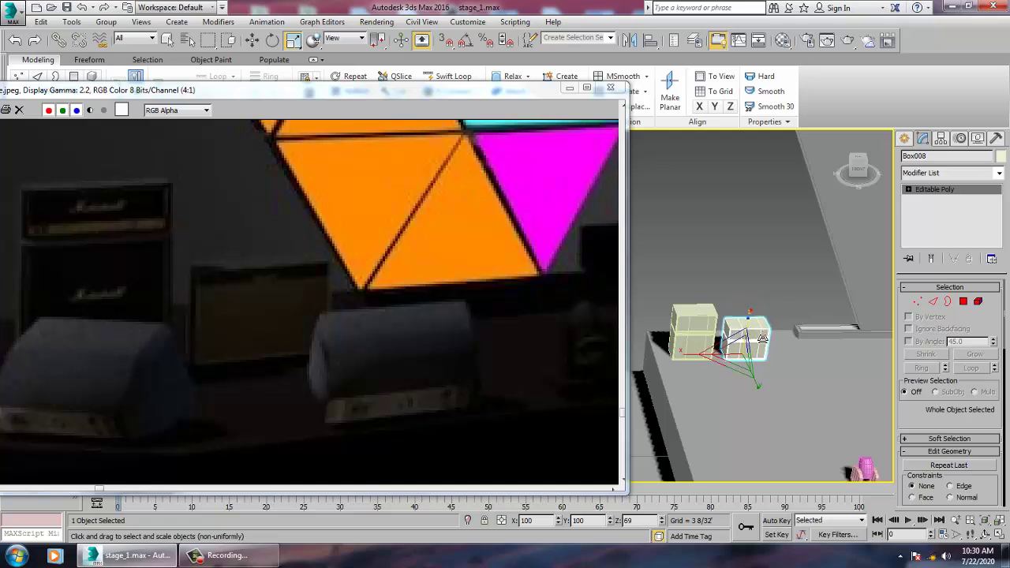
{"action": "mouse_move", "coordinate": [764, 345]}
{"action": "middle_mouse_down", "text": "alt"}
{"action": "mouse_move", "coordinate": [794, 356]}
{"action": "mouse_move", "coordinate": [759, 344]}
{"action": "middle_mouse_up", "text": "alt"}
{"action": "key", "text": "w"}
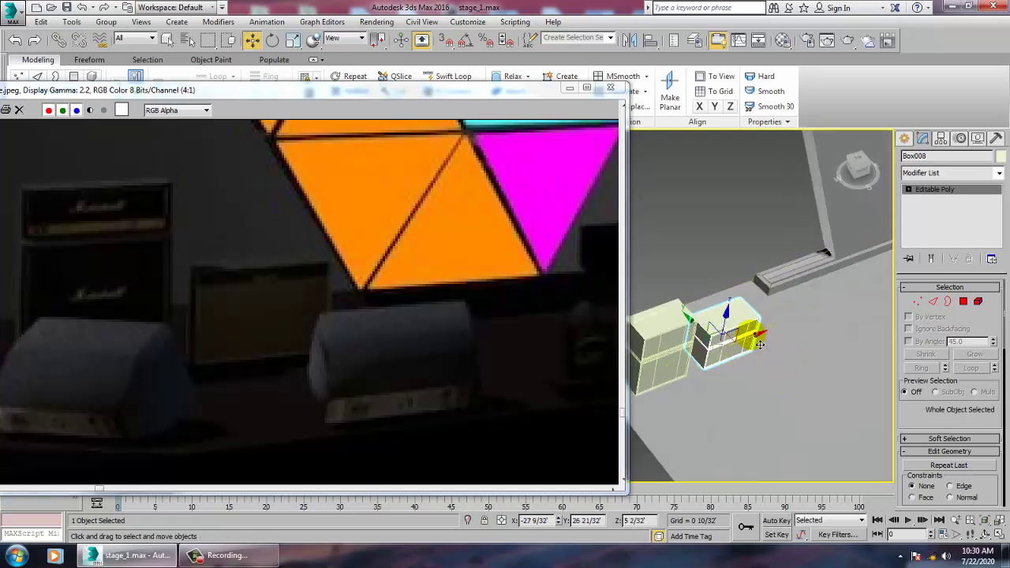
{"action": "left_click_drag", "start_coordinate": [716, 345], "coordinate": [716, 345]}
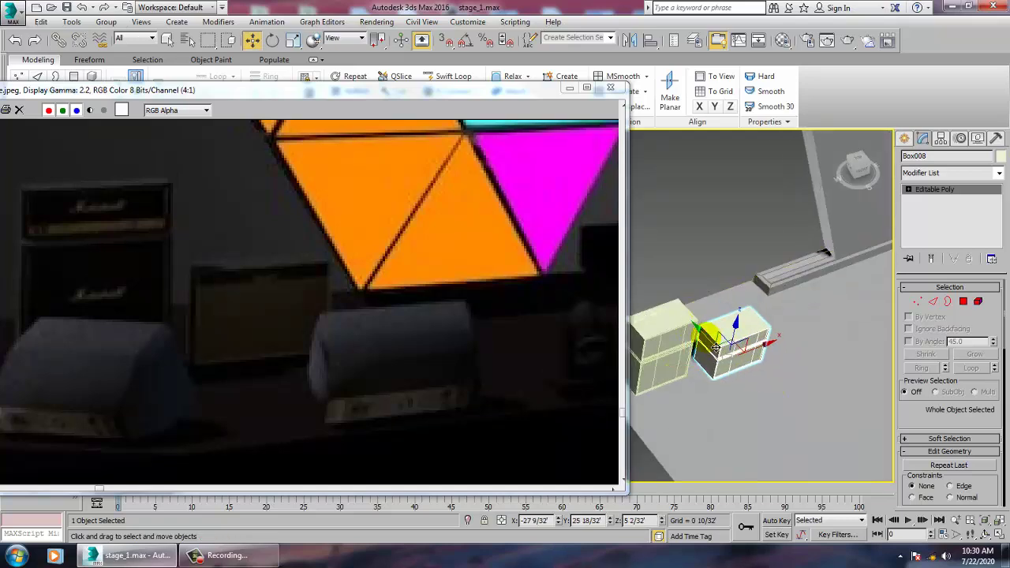
- Assign the grey custom object color to all objects in the scene and clear the selection
{"action": "key", "text": "ctrl+a"}
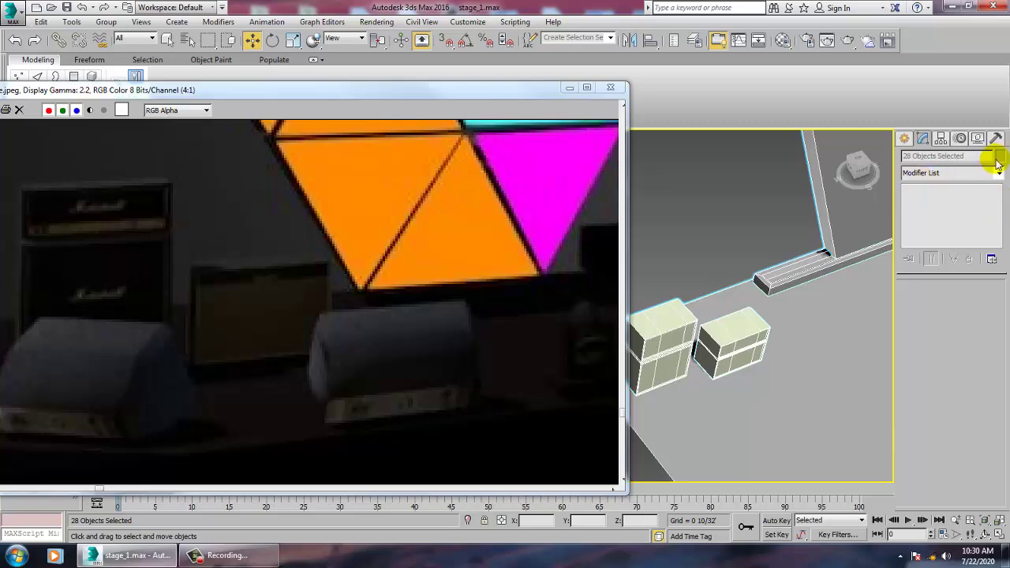
{"action": "left_click", "coordinate": [998, 157]}
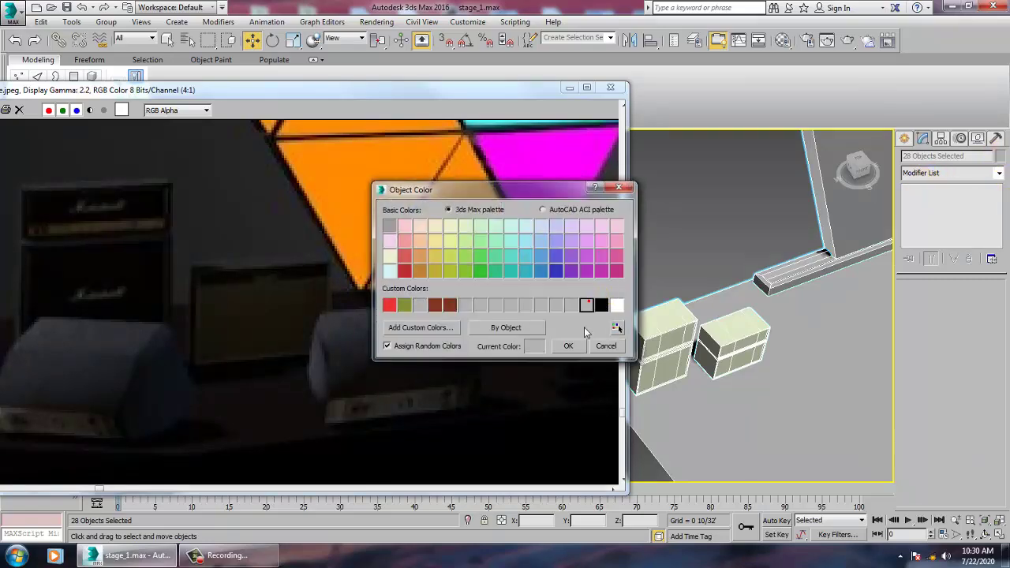
{"action": "left_click", "coordinate": [579, 349]}
{"action": "left_click", "coordinate": [658, 273]}
- Copy the lattice truss above the screen along Y to about -33 12/32', out in front of the stage
{"action": "scroll", "coordinate": [749, 340], "scroll_direction": "down", "scroll_amount": 8}
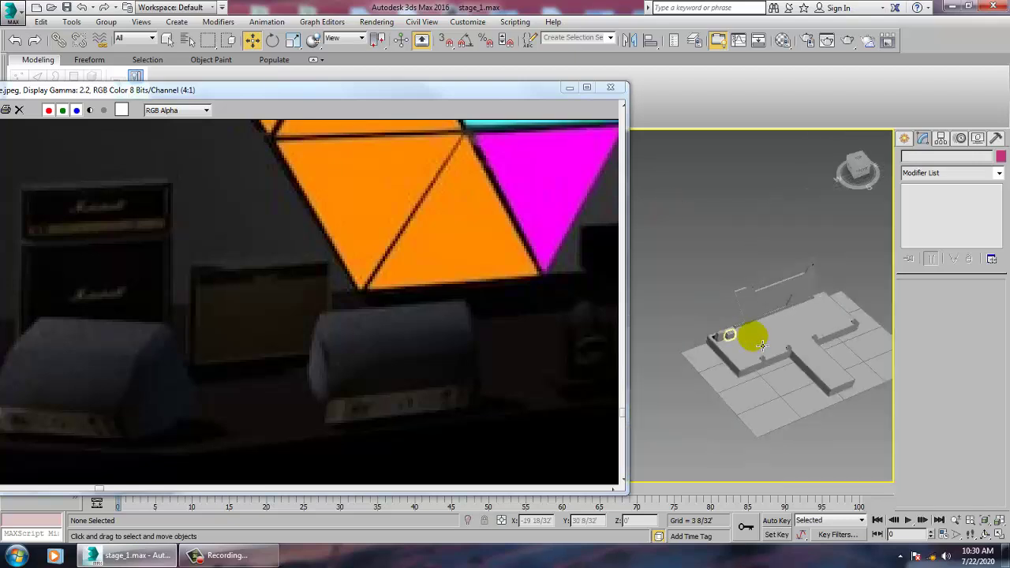
{"action": "middle_click_drag", "start_coordinate": [756, 337], "coordinate": [680, 341]}
{"action": "scroll", "coordinate": [400, 286], "scroll_direction": "down", "scroll_amount": 2}
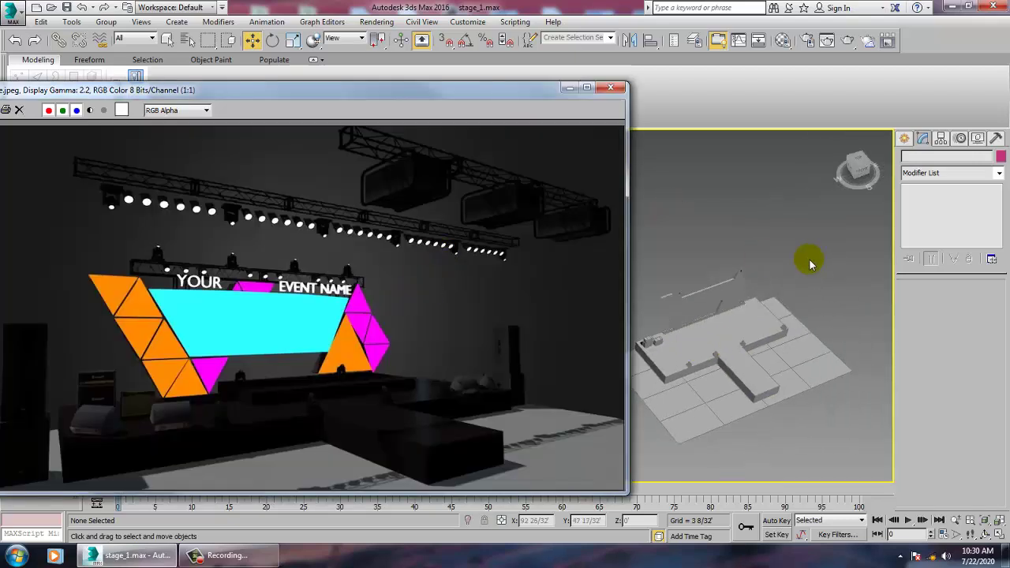
{"action": "middle_click_drag", "start_coordinate": [809, 265], "coordinate": [720, 326], "text": "alt"}
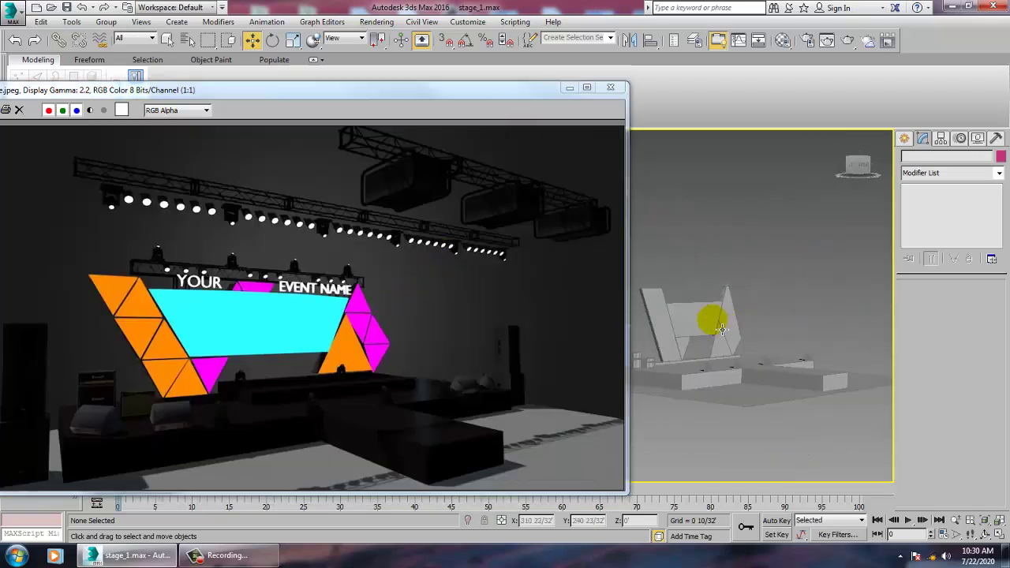
{"action": "left_click", "coordinate": [685, 290]}
{"action": "scroll", "coordinate": [698, 292], "scroll_direction": "up", "scroll_amount": 3}
{"action": "middle_click_drag", "start_coordinate": [699, 293], "coordinate": [737, 360]}
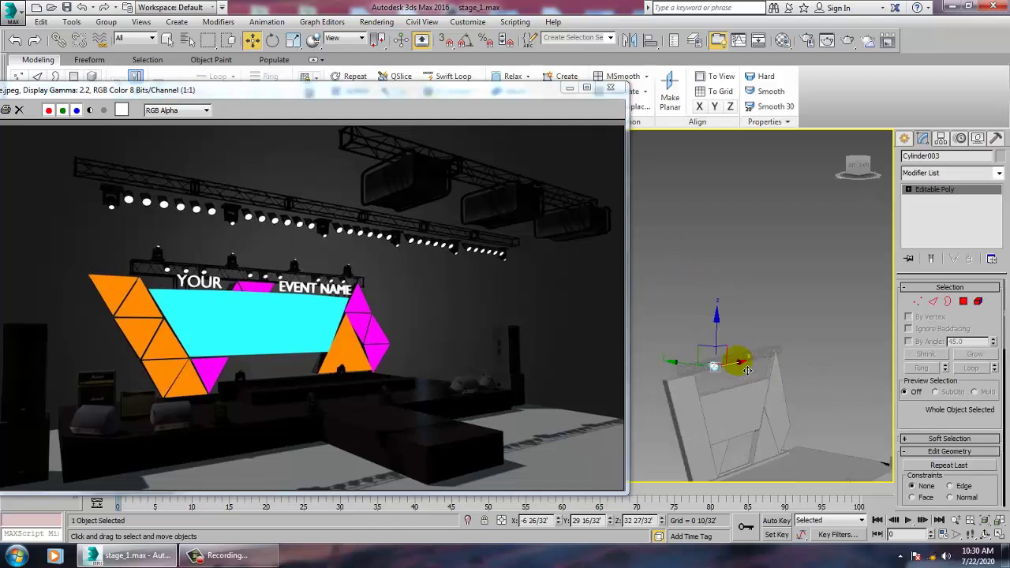
{"action": "scroll", "coordinate": [734, 360], "scroll_direction": "up", "scroll_amount": 2}
{"action": "left_click", "coordinate": [718, 341]}
{"action": "scroll", "coordinate": [727, 320], "scroll_direction": "down", "scroll_amount": 5}
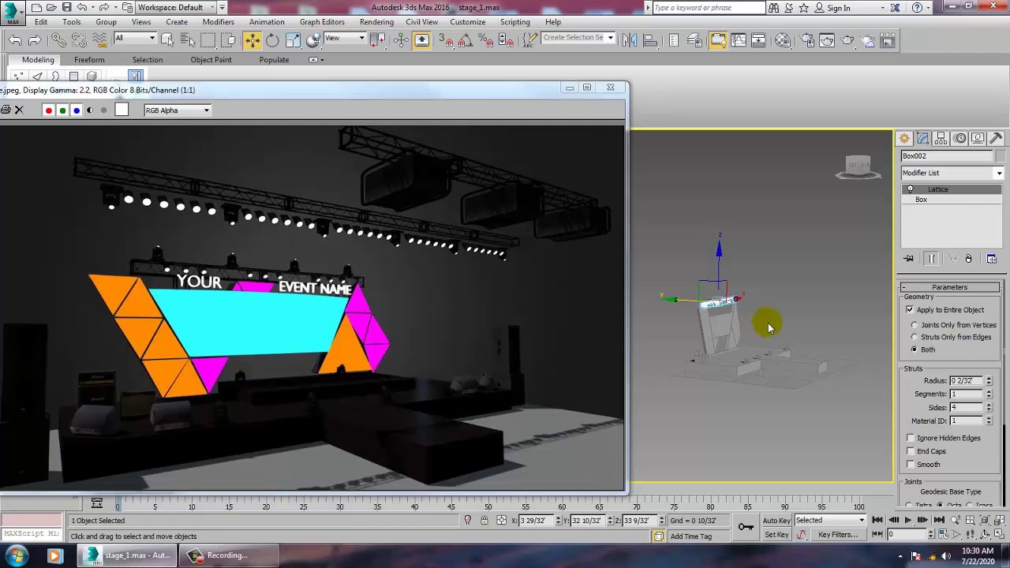
{"action": "scroll", "coordinate": [771, 329], "scroll_direction": "down", "scroll_amount": 2}
{"action": "middle_click_drag", "start_coordinate": [769, 330], "coordinate": [774, 374]}
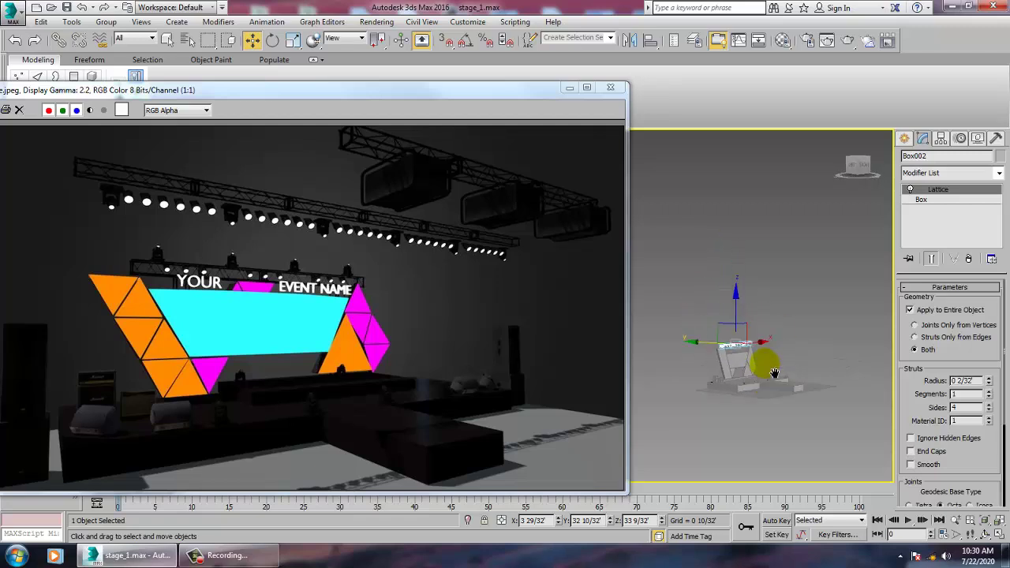
{"action": "mouse_move", "coordinate": [701, 343]}
{"action": "left_mouse_down"}
{"action": "mouse_move", "coordinate": [753, 355]}
{"action": "mouse_move", "coordinate": [793, 404]}
{"action": "left_mouse_up"}
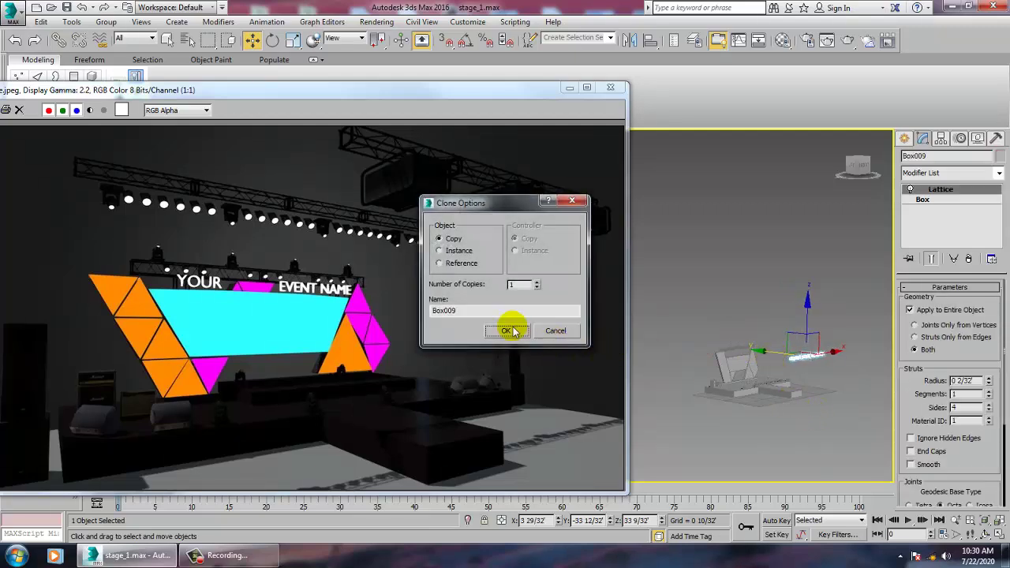
{"action": "left_click", "coordinate": [511, 331]}
- Raise the copied truss to about Z 34 15/32', checking its height in the perspective view
{"action": "scroll", "coordinate": [821, 357], "scroll_direction": "up", "scroll_amount": 5}
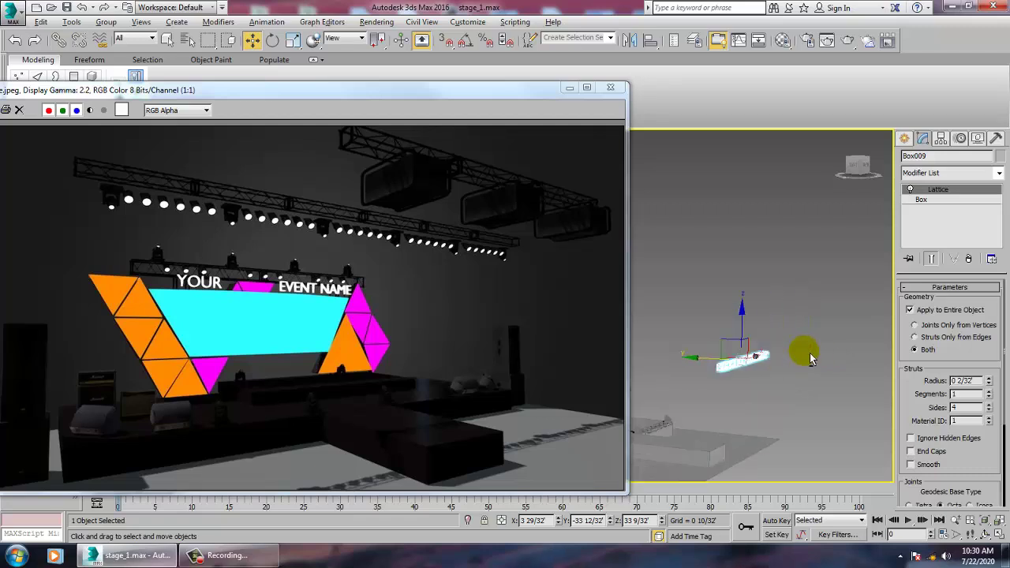
{"action": "middle_click_drag", "start_coordinate": [812, 356], "coordinate": [787, 342], "text": "alt"}
{"action": "scroll", "coordinate": [779, 348], "scroll_direction": "up", "scroll_amount": 3}
{"action": "middle_click_drag", "start_coordinate": [781, 406], "coordinate": [790, 377], "text": "alt"}
- Move the reference window aside, check the stage from the front, and reselect the front truss in the Left view
{"action": "key", "text": "alt+w"}
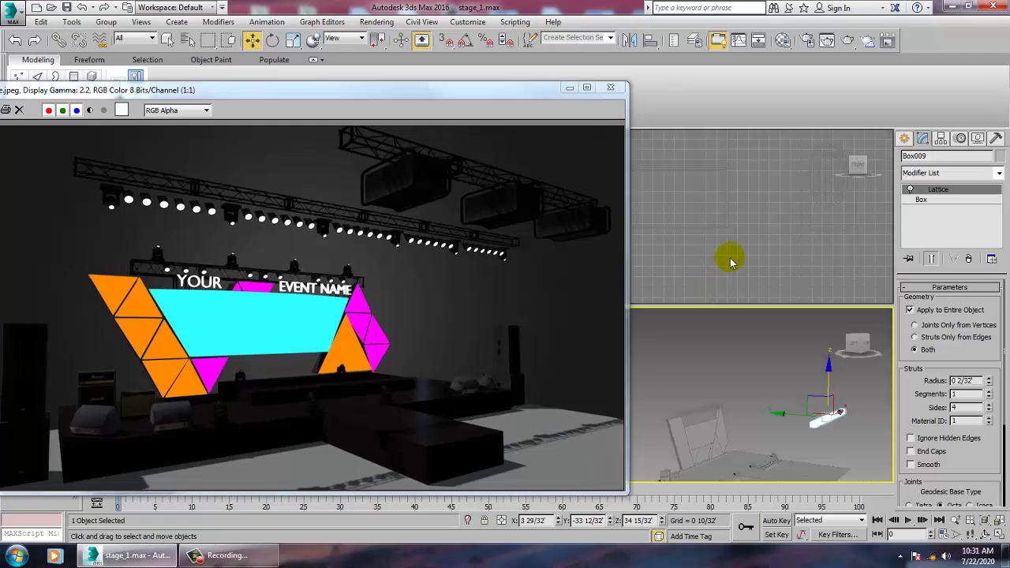
{"action": "key", "text": "alt+w"}
{"action": "scroll", "coordinate": [728, 299], "scroll_direction": "down", "scroll_amount": 8}
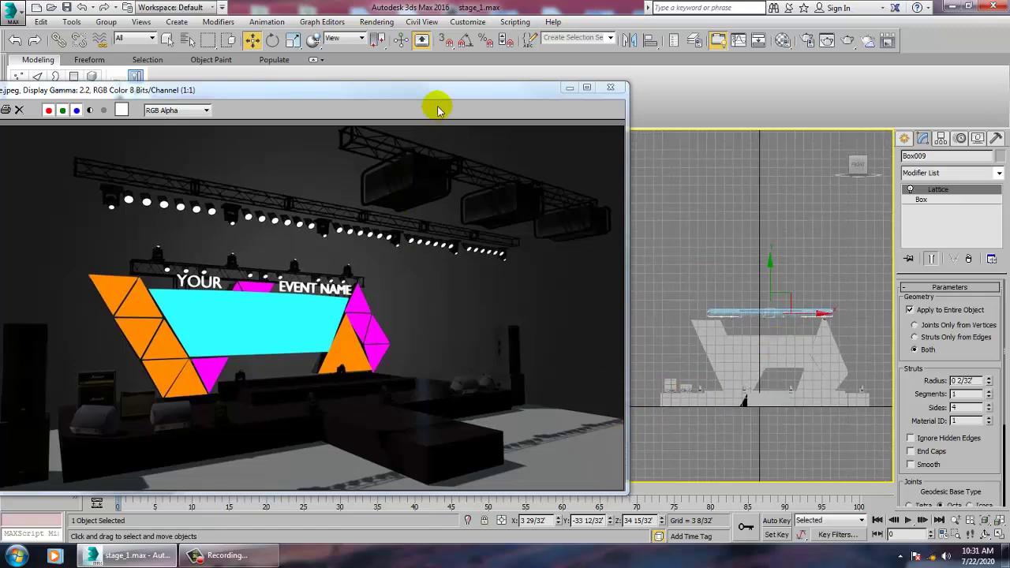
{"action": "left_click_drag", "start_coordinate": [446, 96], "coordinate": [274, 84]}
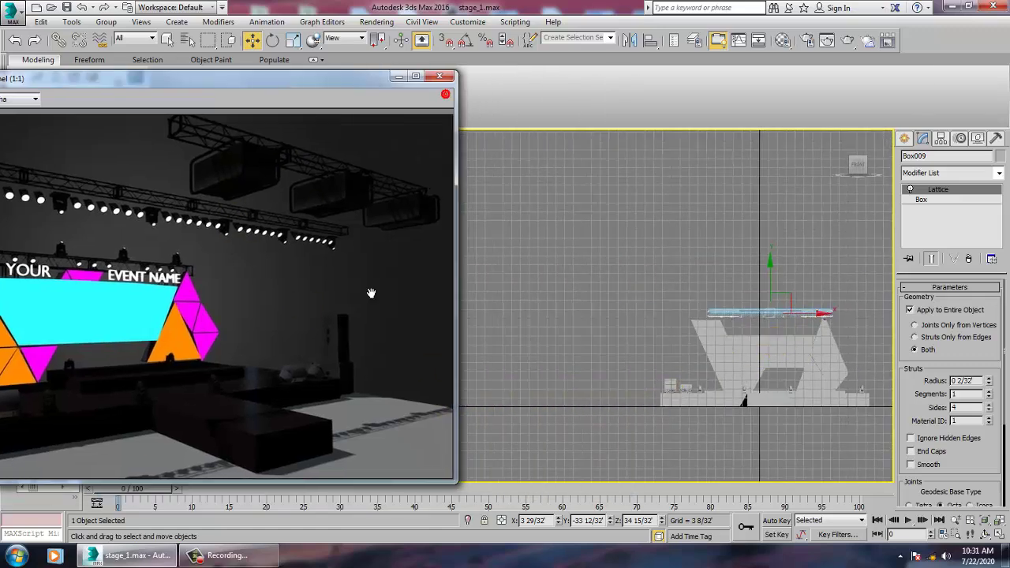
{"action": "left_click", "coordinate": [489, 396]}
{"action": "key", "text": "alt+w"}
{"action": "left_click", "coordinate": [471, 439]}
{"action": "key", "text": "alt+w"}
{"action": "scroll", "coordinate": [632, 357], "scroll_direction": "down", "scroll_amount": 9}
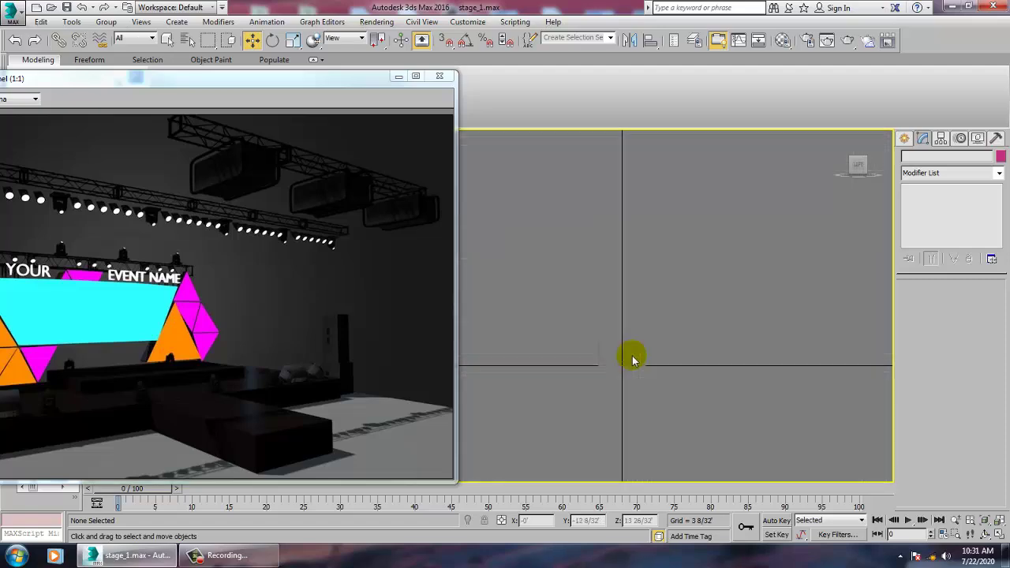
{"action": "scroll", "coordinate": [645, 359], "scroll_direction": "down", "scroll_amount": 5}
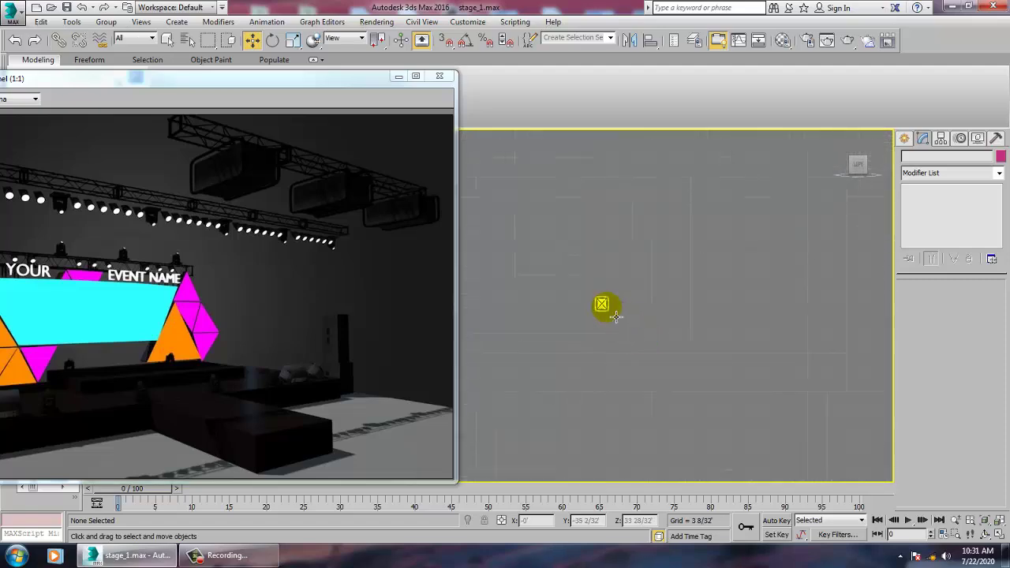
{"action": "left_click", "coordinate": [606, 308]}
{"action": "middle_click_drag", "start_coordinate": [607, 308], "coordinate": [620, 316]}
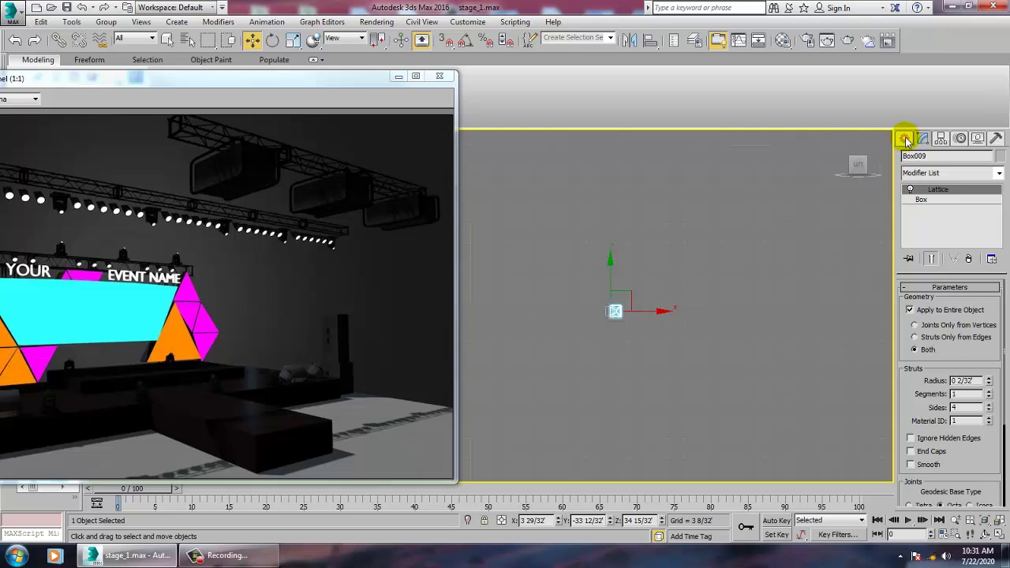
- Draw a rectangle about 6 18/32' long and 10 29/32' wide below the front truss in the Left view, and stretch it slightly wider
{"action": "left_click", "coordinate": [905, 138]}
{"action": "left_click", "coordinate": [924, 159]}
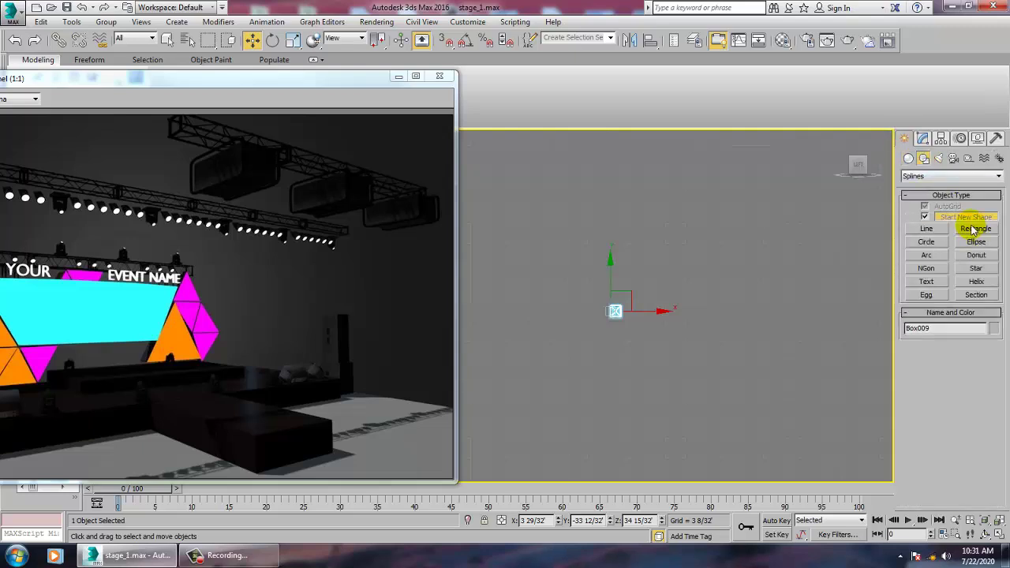
{"action": "left_click", "coordinate": [973, 229]}
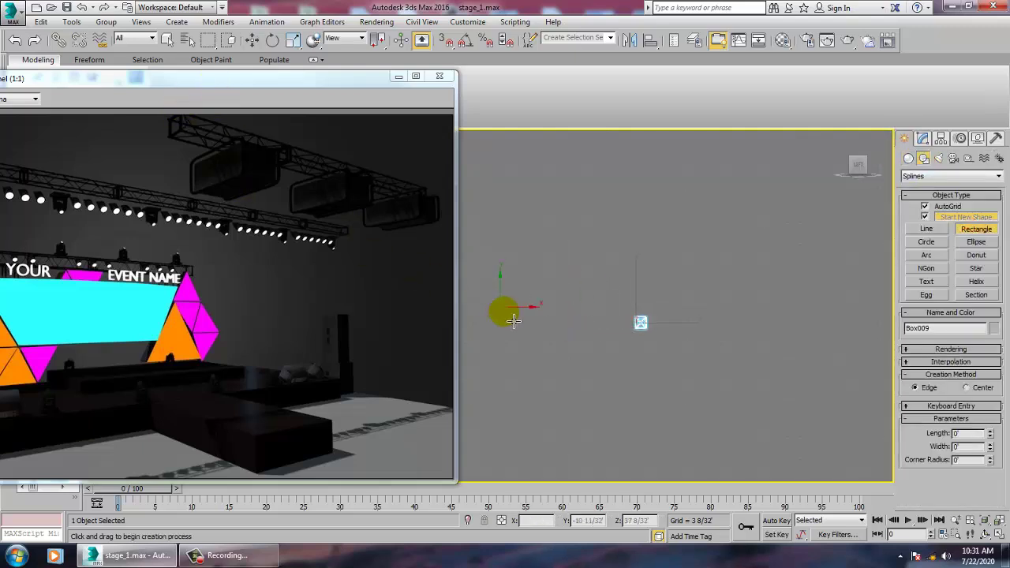
{"action": "left_click_drag", "start_coordinate": [613, 332], "coordinate": [677, 364]}
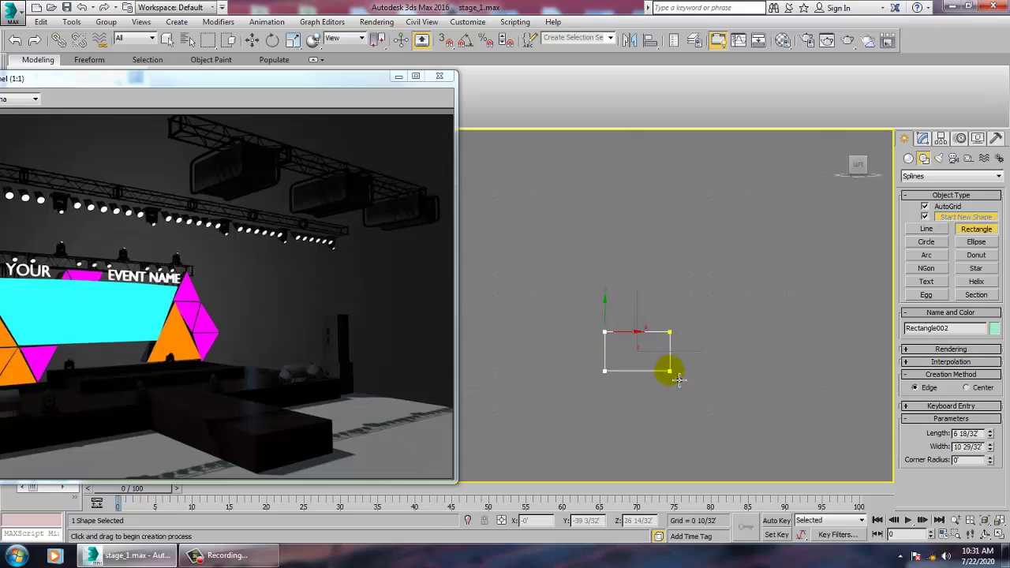
{"action": "key", "text": "w"}
{"action": "key", "text": "r"}
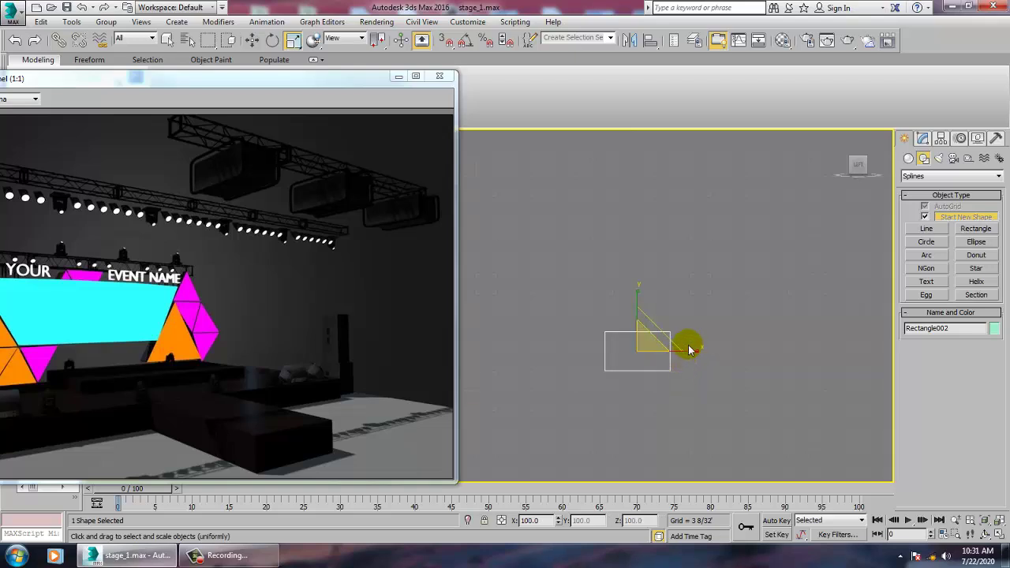
{"action": "key", "text": "w"}
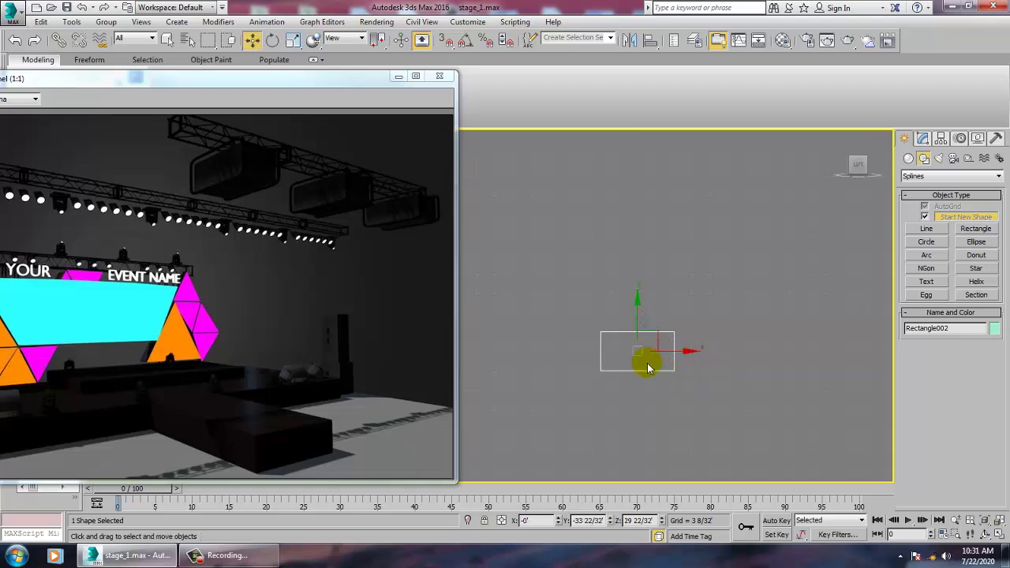
- Convert the rectangle to an editable spline and fillet its four corners by about 0 28/32'
{"action": "left_click", "coordinate": [922, 139]}
{"action": "right_click", "coordinate": [935, 190]}
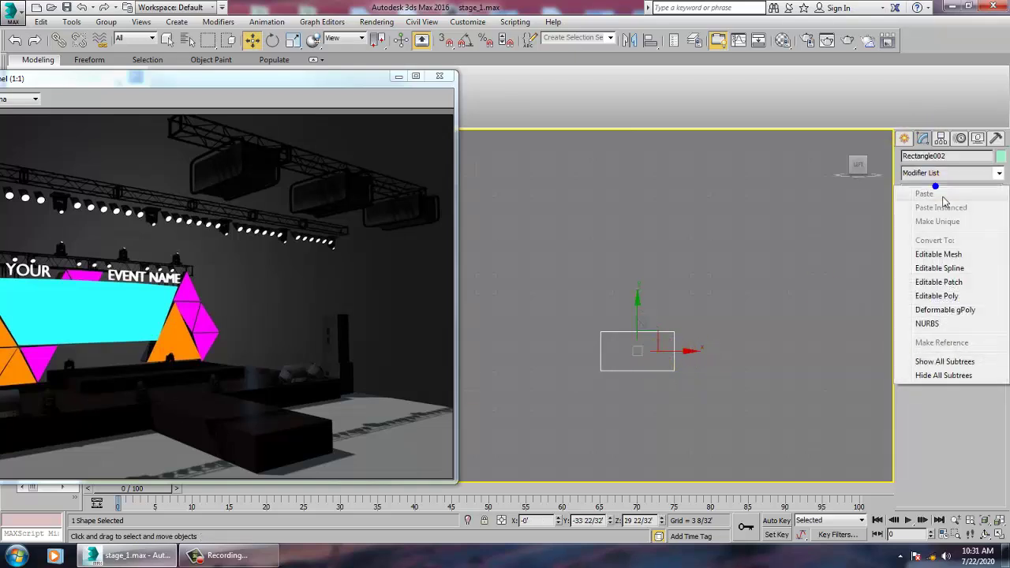
{"action": "left_click", "coordinate": [973, 269]}
{"action": "left_click", "coordinate": [908, 190]}
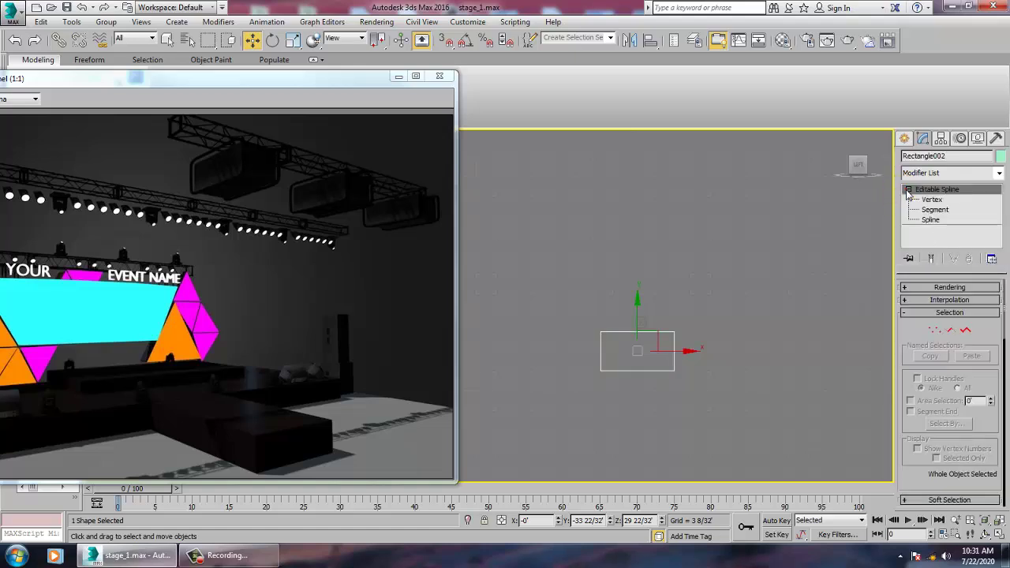
{"action": "left_click", "coordinate": [932, 201]}
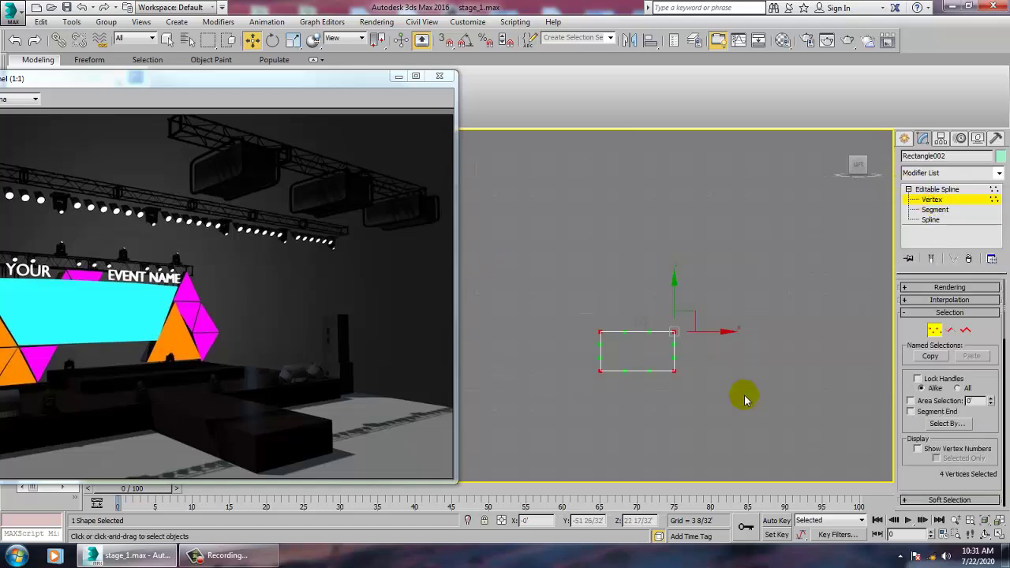
{"action": "left_click_drag", "start_coordinate": [912, 475], "coordinate": [908, 160]}
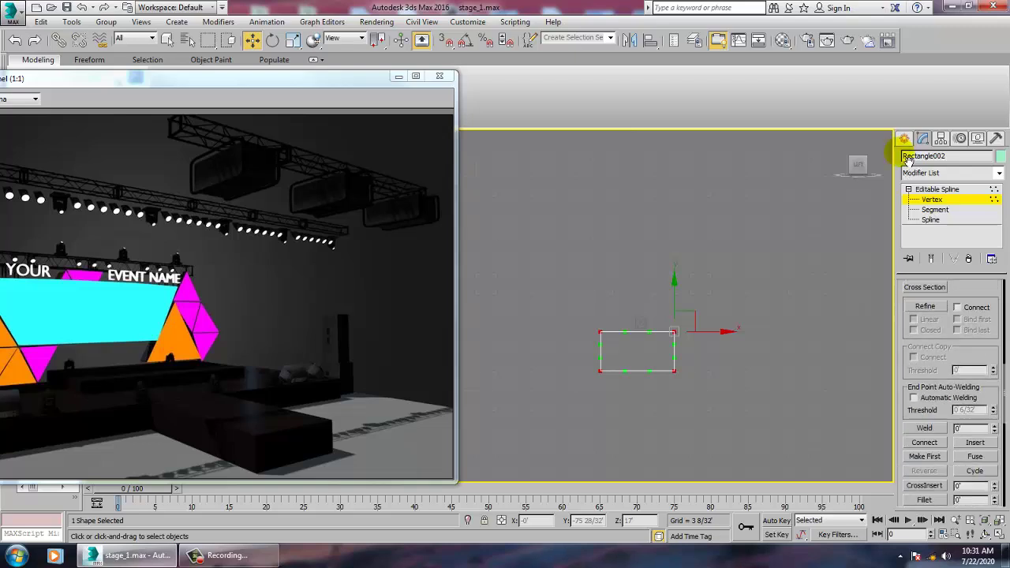
{"action": "left_click", "coordinate": [924, 500]}
{"action": "scroll", "coordinate": [671, 355], "scroll_direction": "up", "scroll_amount": 3}
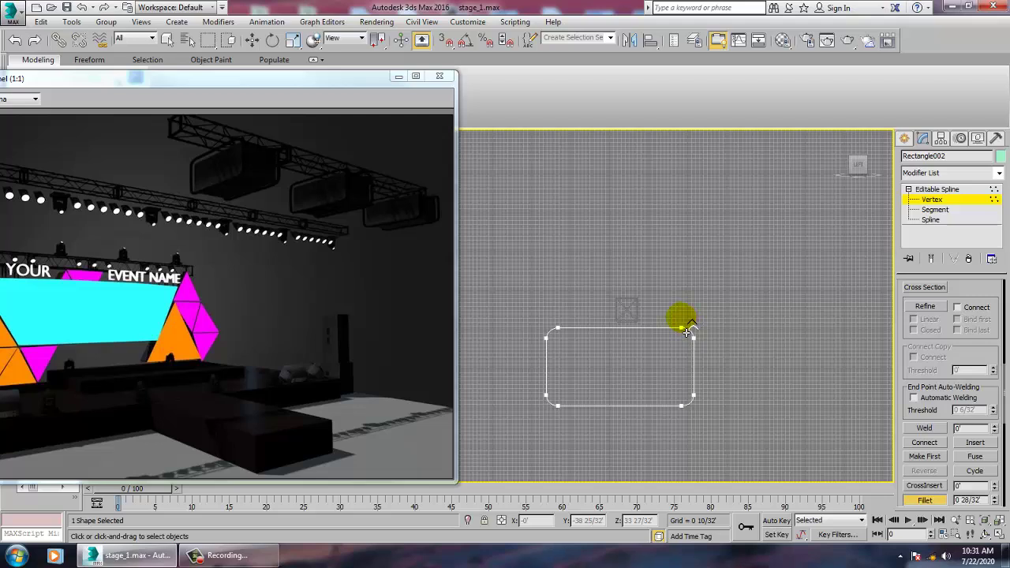
{"action": "left_click", "coordinate": [936, 190]}
- Enable the rounded spline's thickness in the viewport as a radial tube of 0 6/32', checking it in the perspective view
{"action": "left_click_drag", "start_coordinate": [957, 359], "coordinate": [957, 496]}
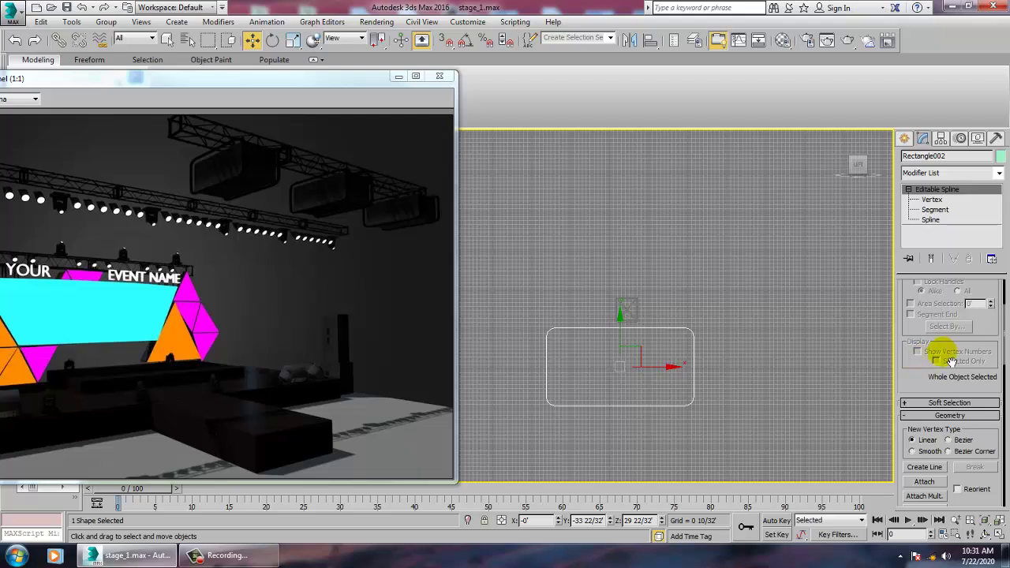
{"action": "left_click_drag", "start_coordinate": [951, 361], "coordinate": [974, 456]}
{"action": "left_click", "coordinate": [919, 288]}
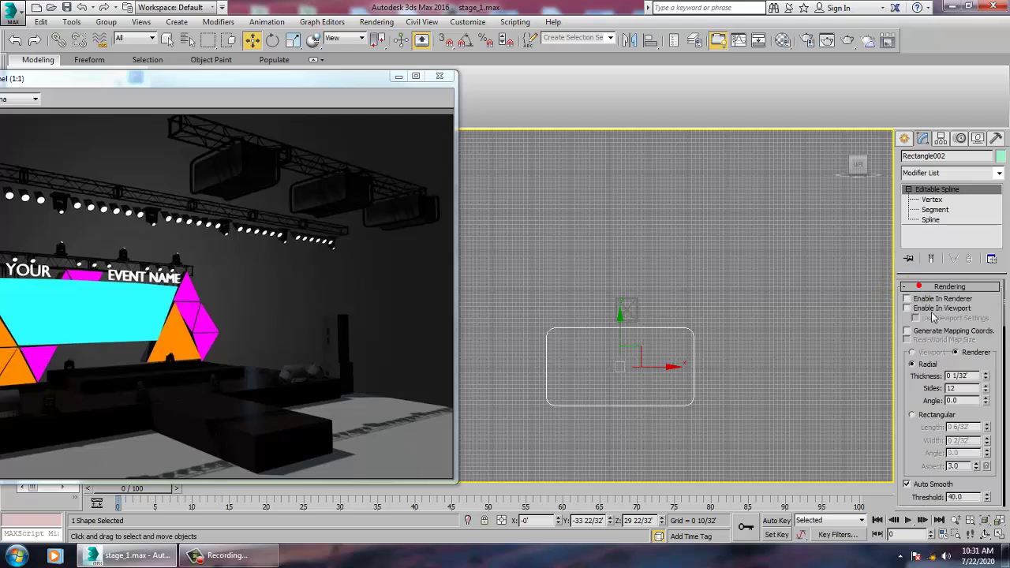
{"action": "left_click", "coordinate": [908, 308]}
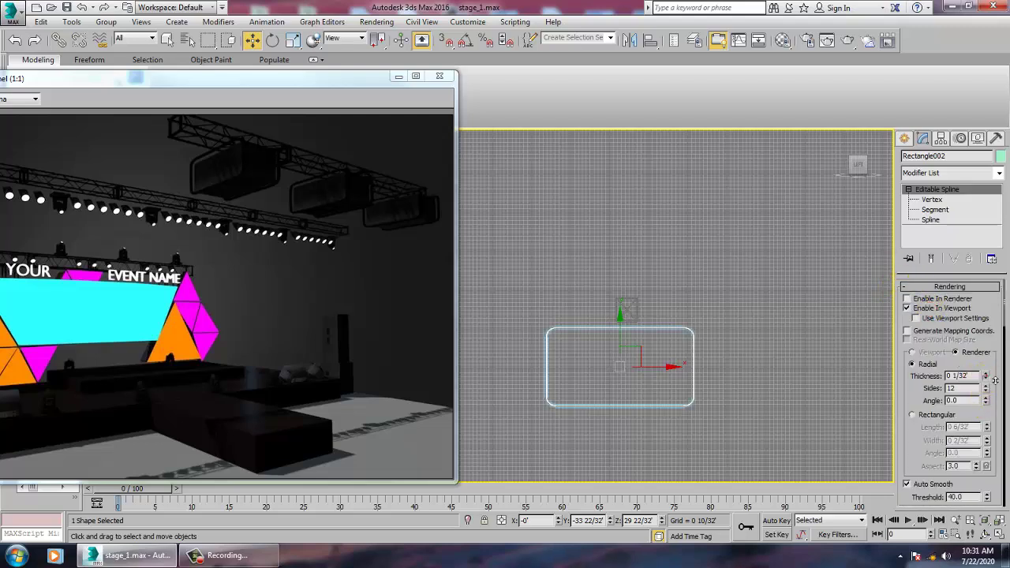
{"action": "left_click_drag", "start_coordinate": [995, 380], "coordinate": [987, 319]}
{"action": "key", "text": "alt+w"}
{"action": "right_click", "coordinate": [803, 394]}
{"action": "key", "text": "z"}
{"action": "key", "text": "alt+w"}
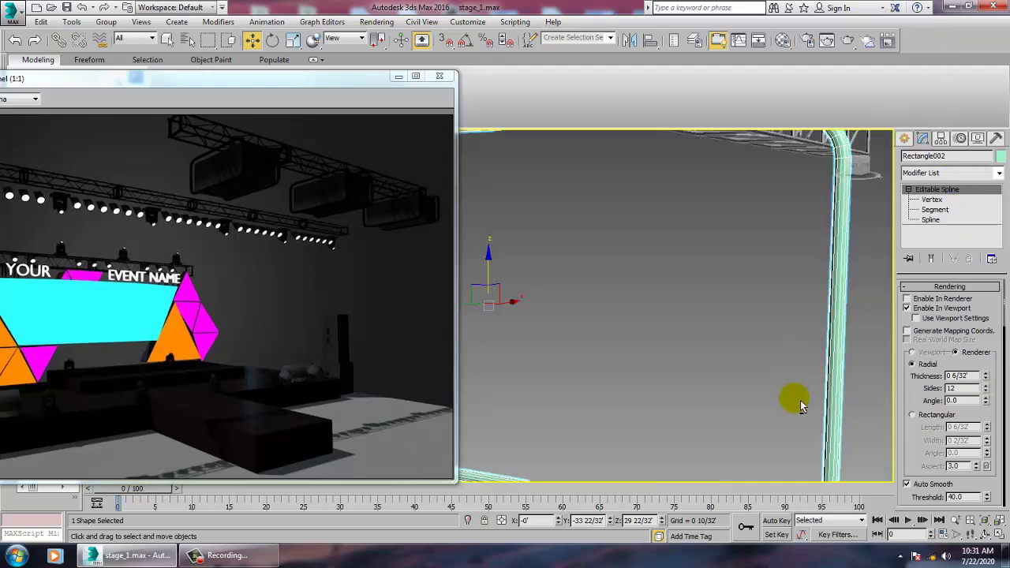
{"action": "key", "text": "z"}
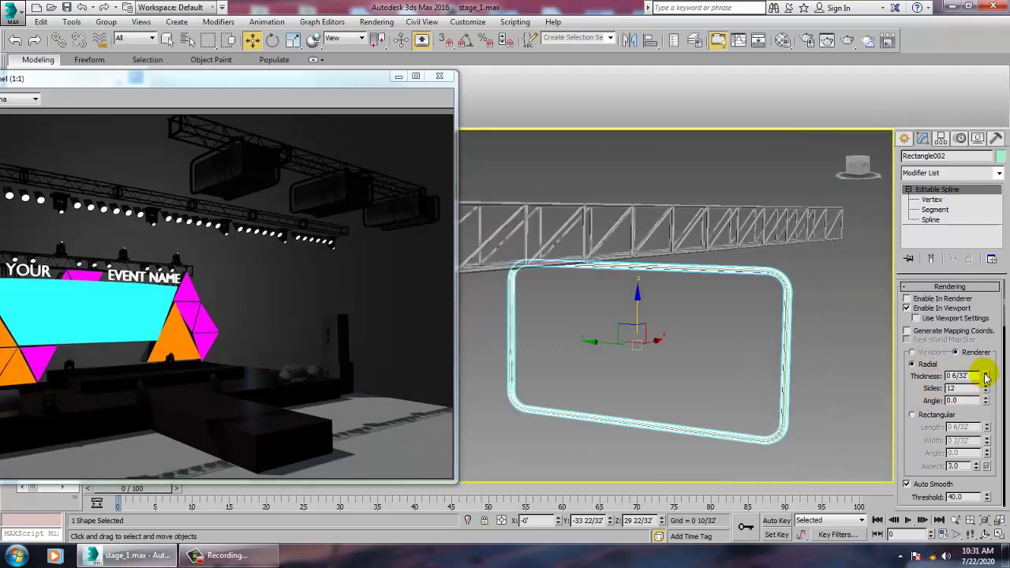
- Set the rounded frame's radial thickness to 0 9/32' after comparing it with the truss and stage
{"action": "left_click_drag", "start_coordinate": [985, 378], "coordinate": [985, 368]}
{"action": "scroll", "coordinate": [616, 318], "scroll_direction": "down", "scroll_amount": 5}
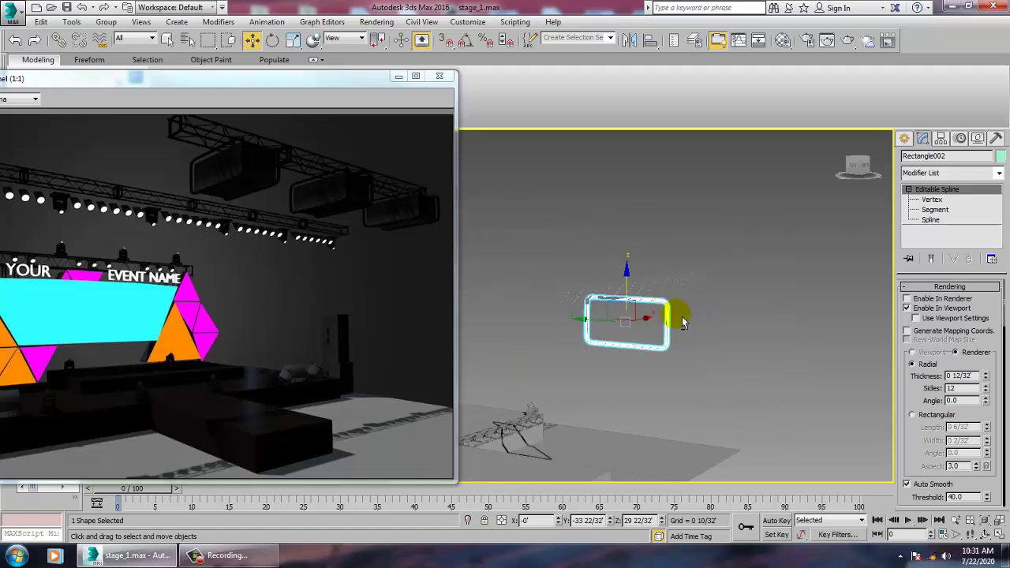
{"action": "middle_click_drag", "start_coordinate": [682, 320], "coordinate": [702, 342], "text": "alt"}
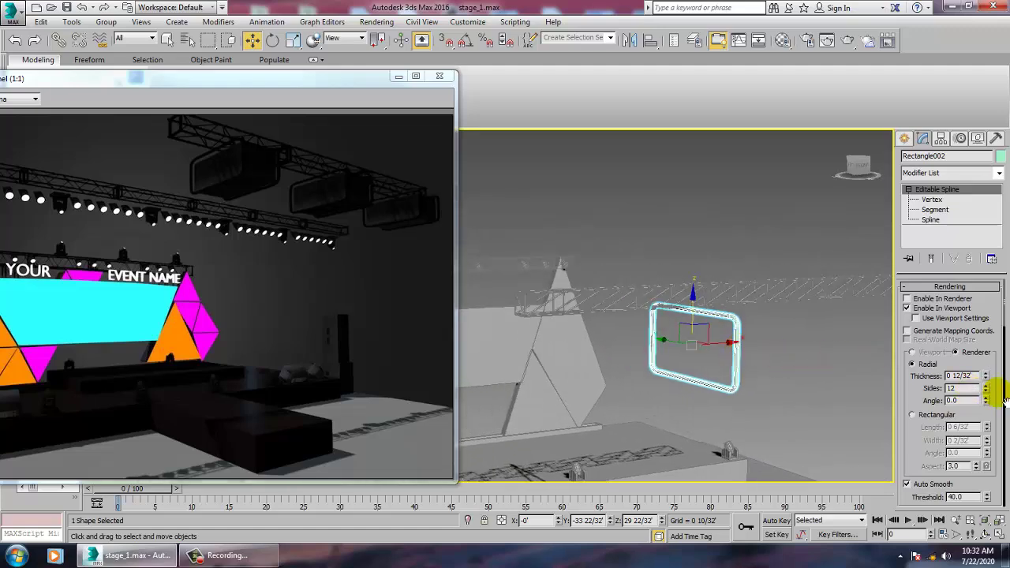
{"action": "left_click_drag", "start_coordinate": [988, 381], "coordinate": [991, 388]}
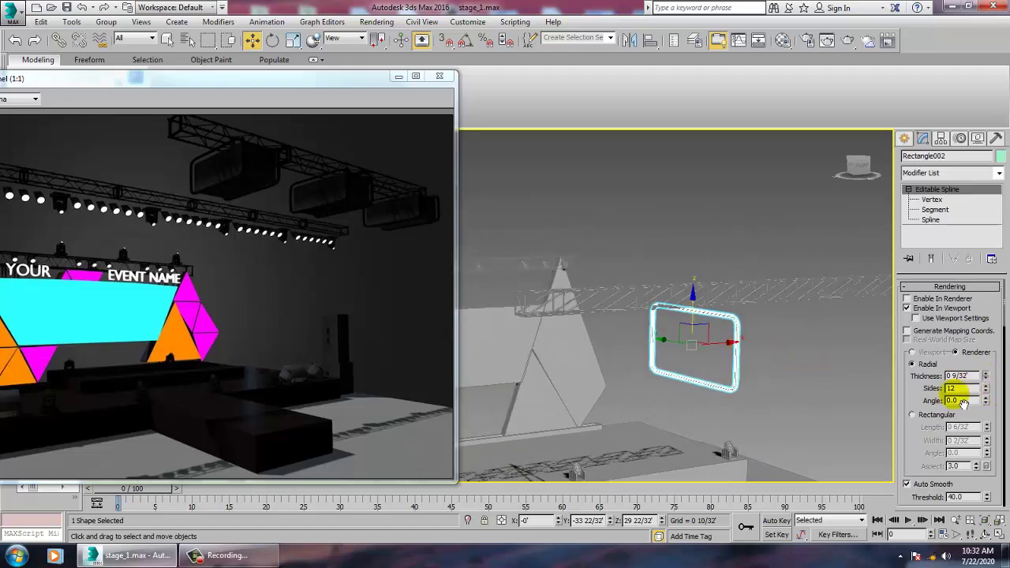
- Shift the tube frame along X toward the stage's left side and copy it to about X -5 22/32'
{"action": "middle_click_drag", "start_coordinate": [773, 356], "coordinate": [743, 357], "text": "alt"}
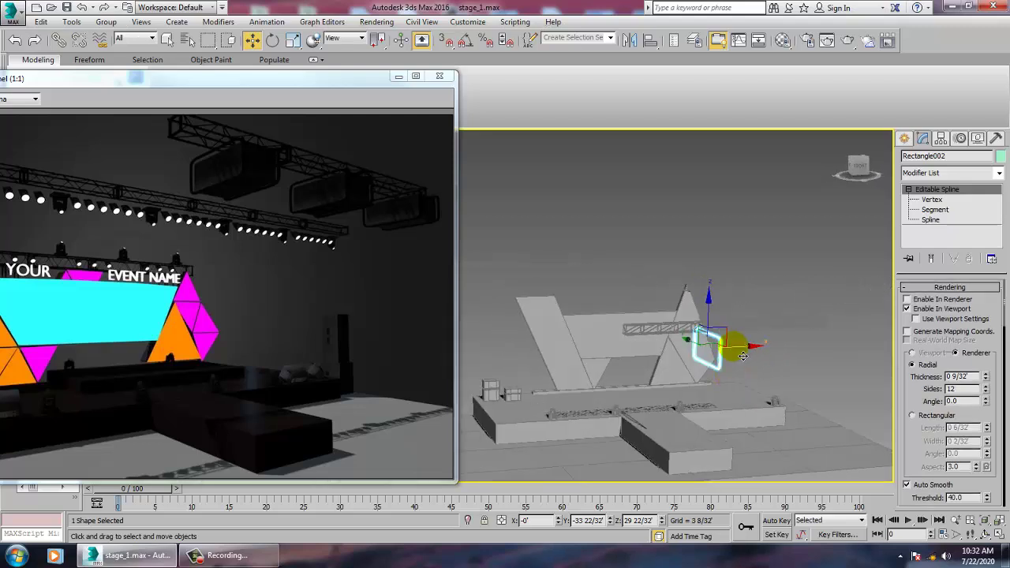
{"action": "left_click_drag", "start_coordinate": [752, 357], "coordinate": [704, 359]}
{"action": "scroll", "coordinate": [708, 357], "scroll_direction": "up", "scroll_amount": 3}
{"action": "middle_click_drag", "start_coordinate": [708, 358], "coordinate": [659, 367], "text": "alt"}
{"action": "mouse_move", "coordinate": [655, 363]}
{"action": "left_mouse_down", "text": "shift"}
{"action": "mouse_move", "coordinate": [724, 357]}
{"action": "mouse_move", "coordinate": [696, 355]}
{"action": "left_mouse_up", "text": "shift"}
{"action": "left_click", "coordinate": [508, 331]}
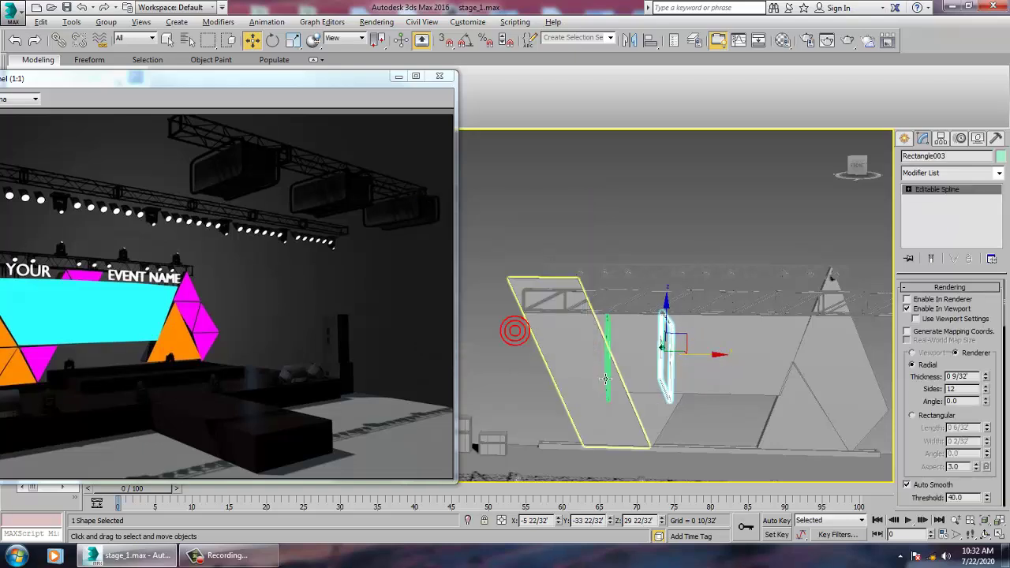
- Draw a rectangle about 5 17/32' long and 11 5/32' wide inside the frame outline in the Left view
{"action": "key", "text": "alt+w"}
{"action": "right_click", "coordinate": [480, 436]}
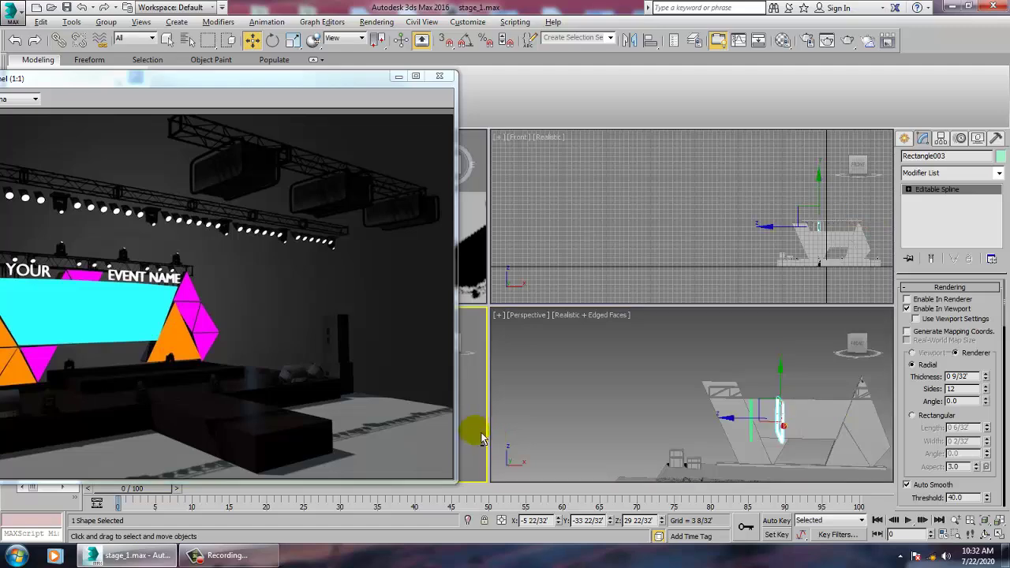
{"action": "key", "text": "alt+w"}
{"action": "scroll", "coordinate": [655, 383], "scroll_direction": "down", "scroll_amount": 5}
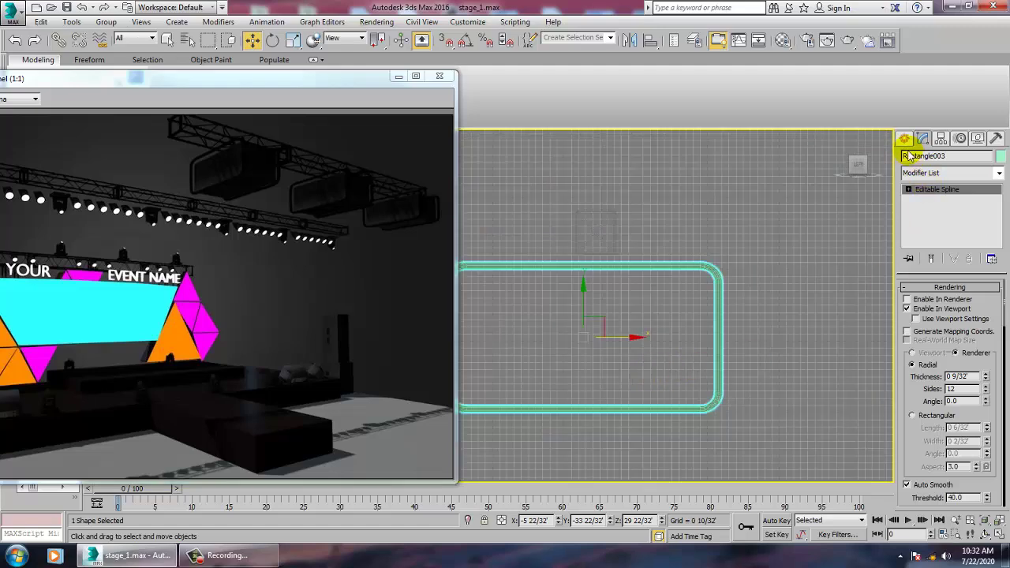
{"action": "left_click", "coordinate": [904, 139]}
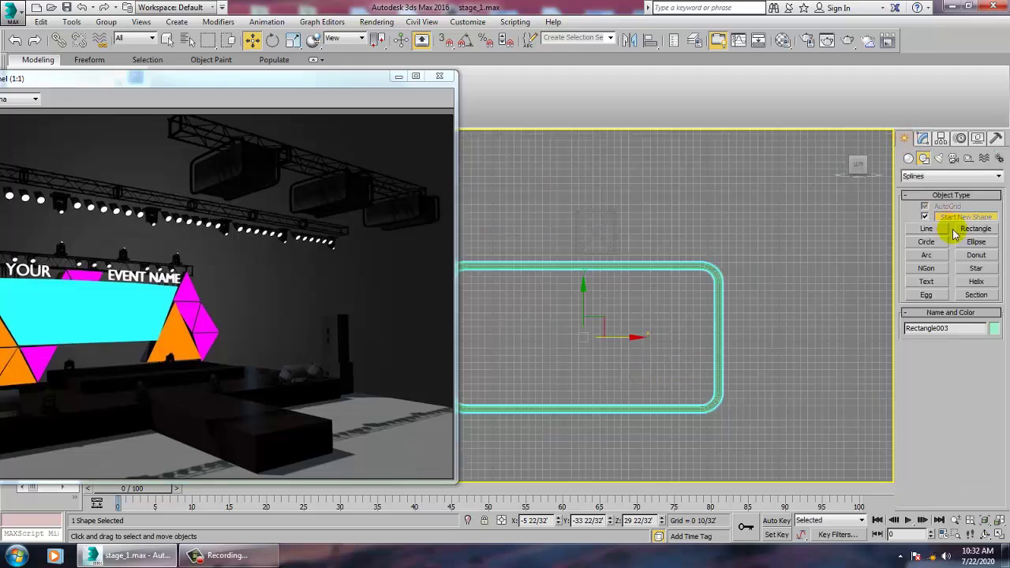
{"action": "left_click", "coordinate": [971, 228]}
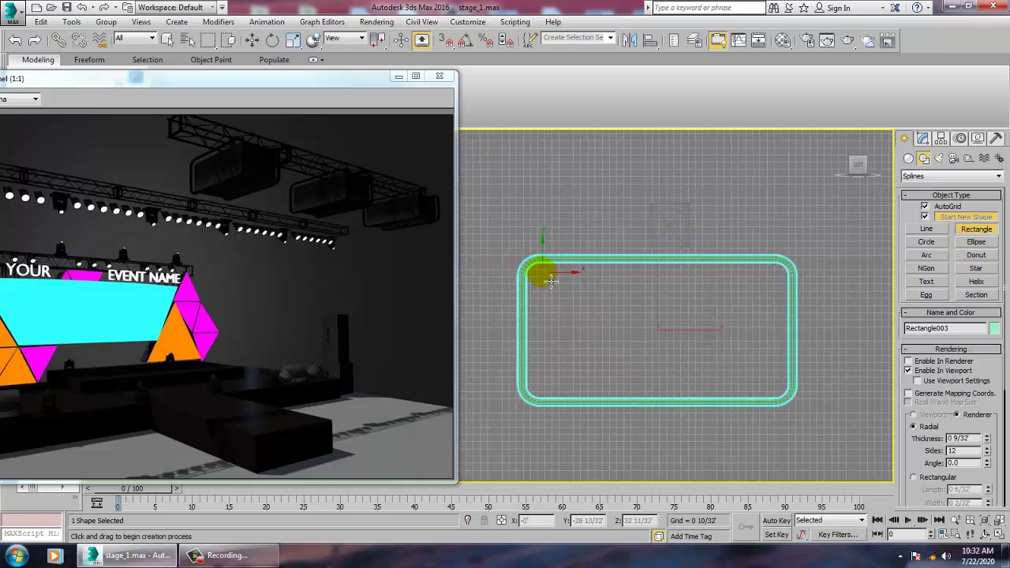
{"action": "left_click_drag", "start_coordinate": [544, 277], "coordinate": [788, 398]}
{"action": "key", "text": "w"}
- Move the new inner rectangle along X to about -8 5/32', between the two tube frames
{"action": "key", "text": "alt+w"}
{"action": "right_click", "coordinate": [796, 425]}
{"action": "key", "text": "z"}
{"action": "key", "text": "alt+w"}
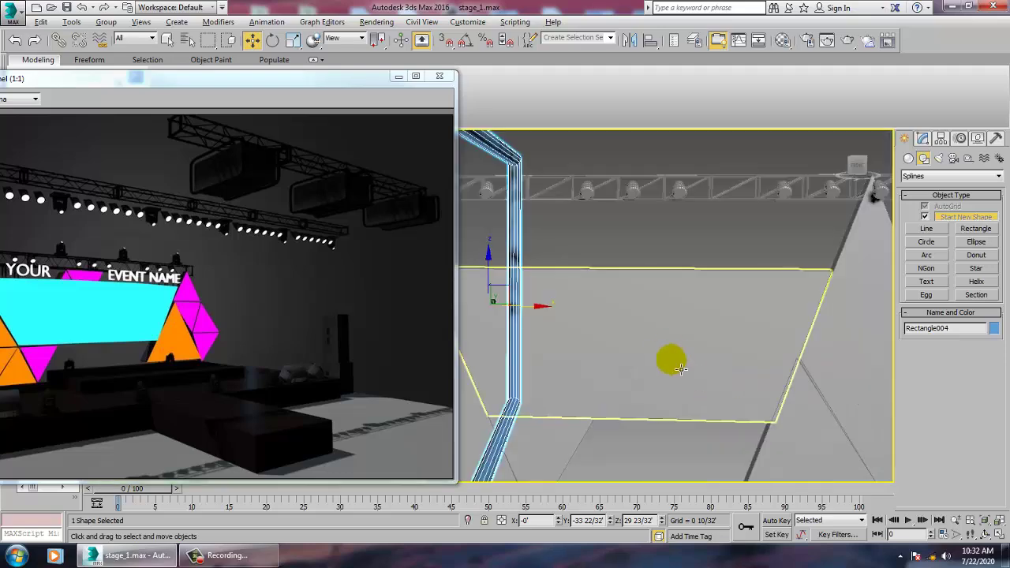
{"action": "scroll", "coordinate": [679, 365], "scroll_direction": "down", "scroll_amount": 5}
{"action": "middle_click_drag", "start_coordinate": [678, 360], "coordinate": [676, 361], "text": "alt"}
{"action": "left_click_drag", "start_coordinate": [665, 340], "coordinate": [619, 339]}
{"action": "key", "text": "ctrl+z"}
{"action": "scroll", "coordinate": [640, 347], "scroll_direction": "down", "scroll_amount": 5}
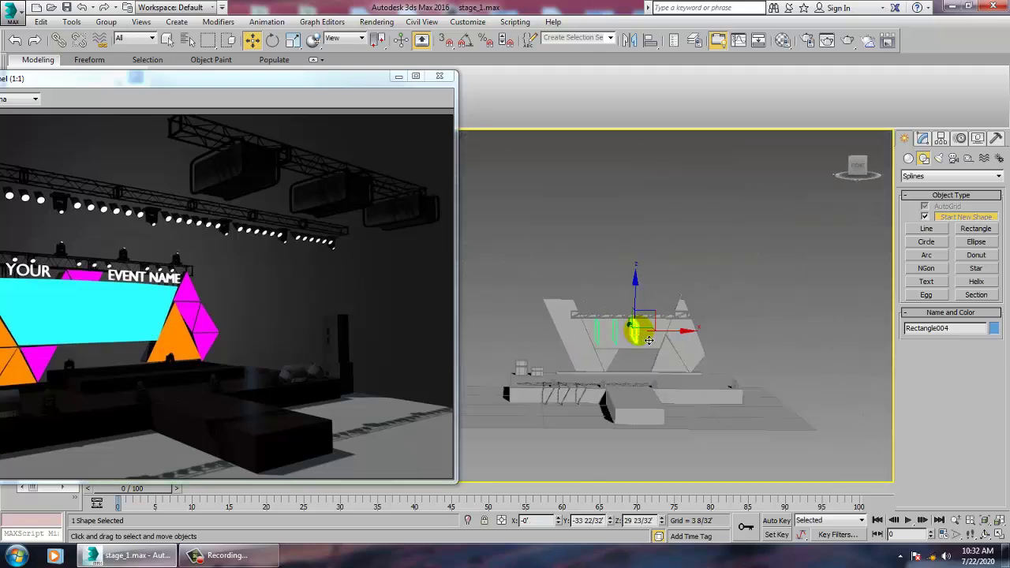
{"action": "scroll", "coordinate": [648, 340], "scroll_direction": "up", "scroll_amount": 5}
{"action": "middle_click_drag", "start_coordinate": [625, 340], "coordinate": [667, 342]}
{"action": "left_click_drag", "start_coordinate": [700, 337], "coordinate": [636, 338]}
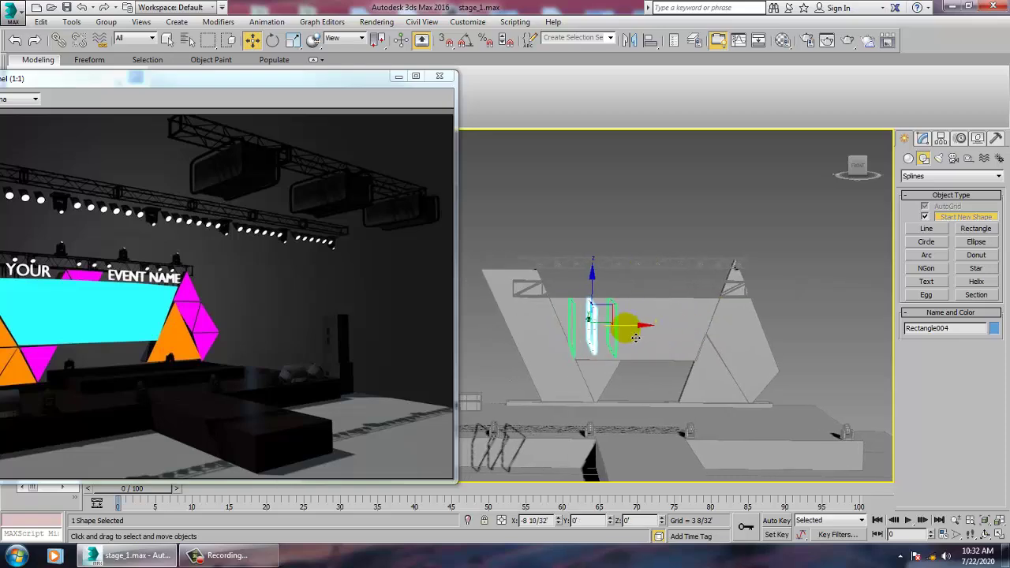
- Convert the middle rectangle to an editable spline and fillet its four corners by about 0 22/32'
{"action": "scroll", "coordinate": [635, 336], "scroll_direction": "up", "scroll_amount": 5}
{"action": "left_click", "coordinate": [923, 138]}
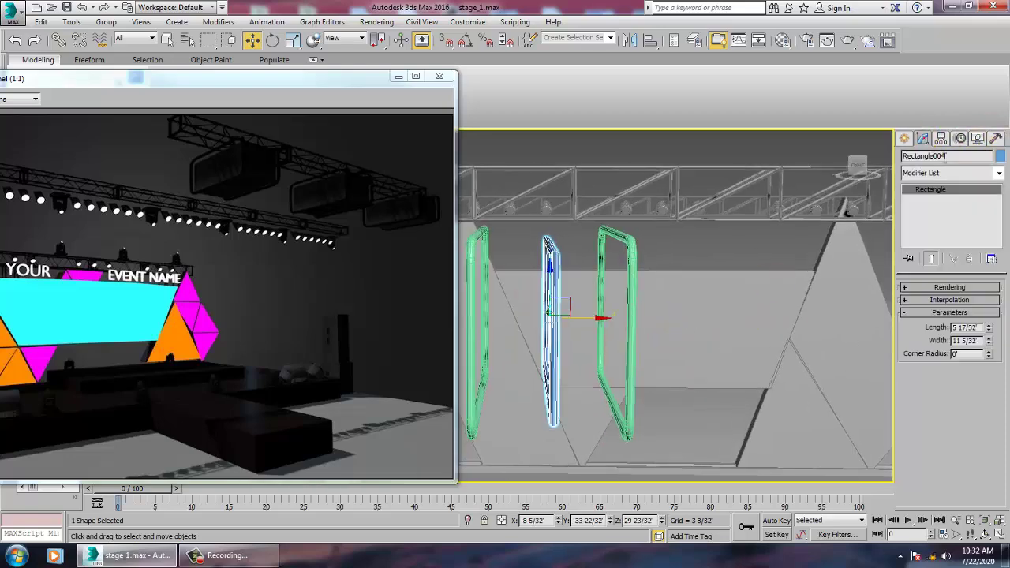
{"action": "right_click", "coordinate": [932, 192]}
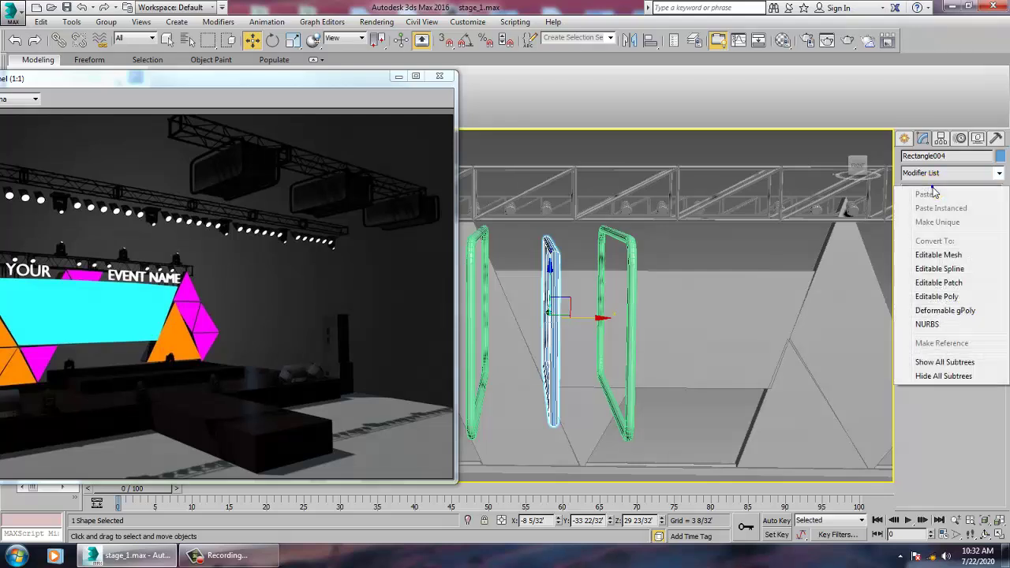
{"action": "left_click", "coordinate": [939, 269]}
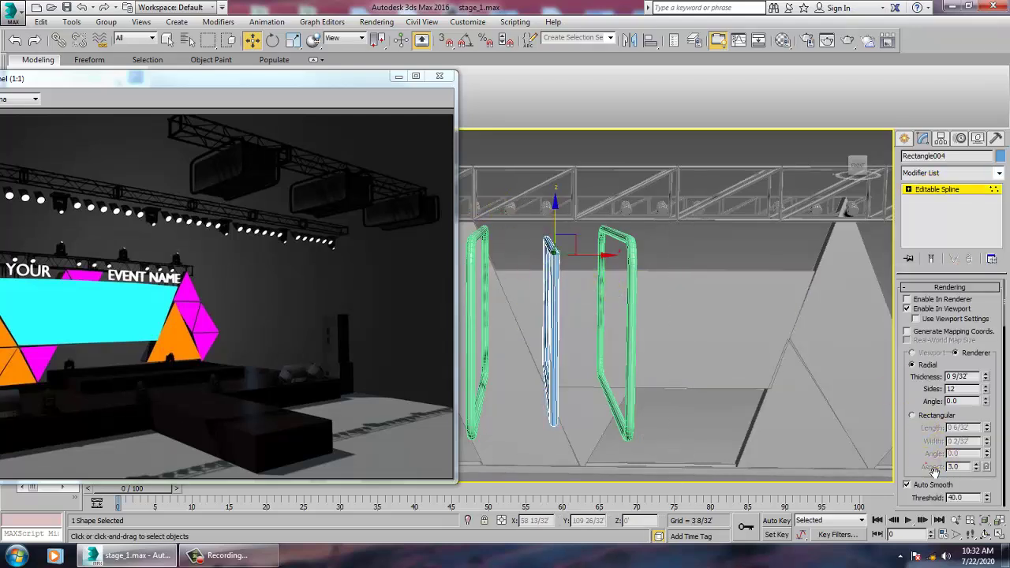
{"action": "scroll", "coordinate": [946, 453], "scroll_direction": "down", "scroll_amount": 10}
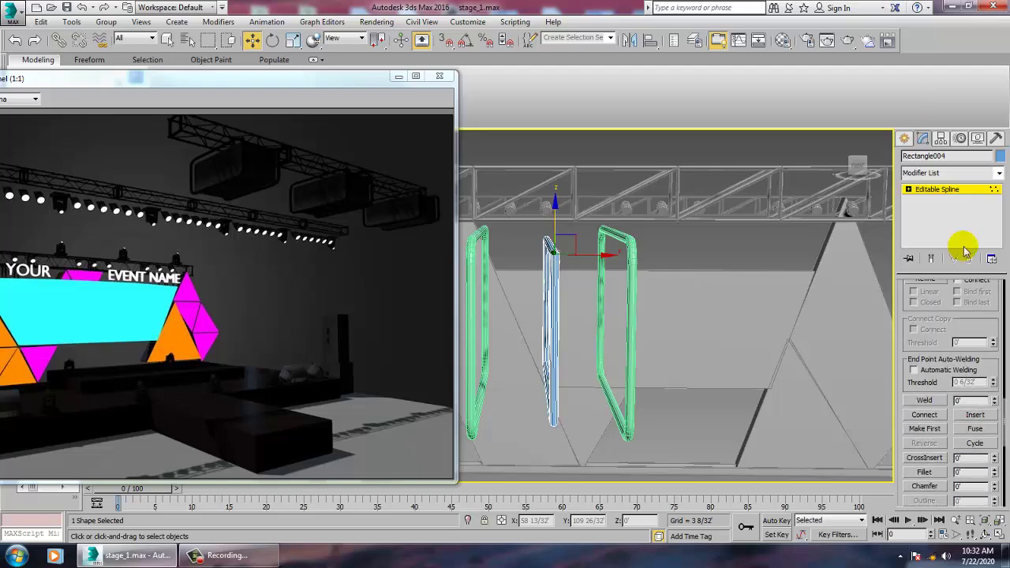
{"action": "scroll", "coordinate": [958, 442], "scroll_direction": "down", "scroll_amount": 5}
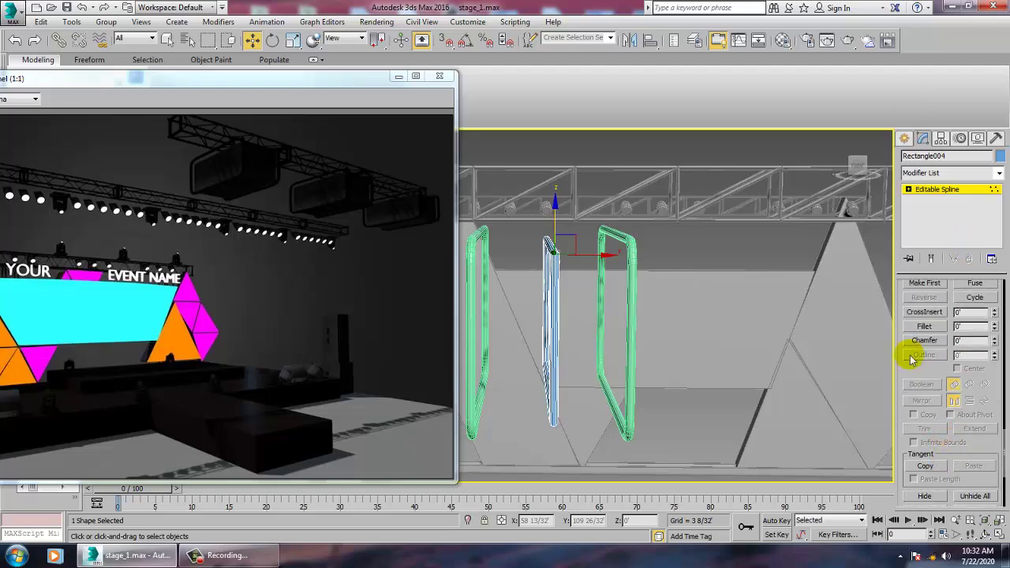
{"action": "middle_click_drag", "start_coordinate": [828, 338], "coordinate": [670, 345], "text": "alt"}
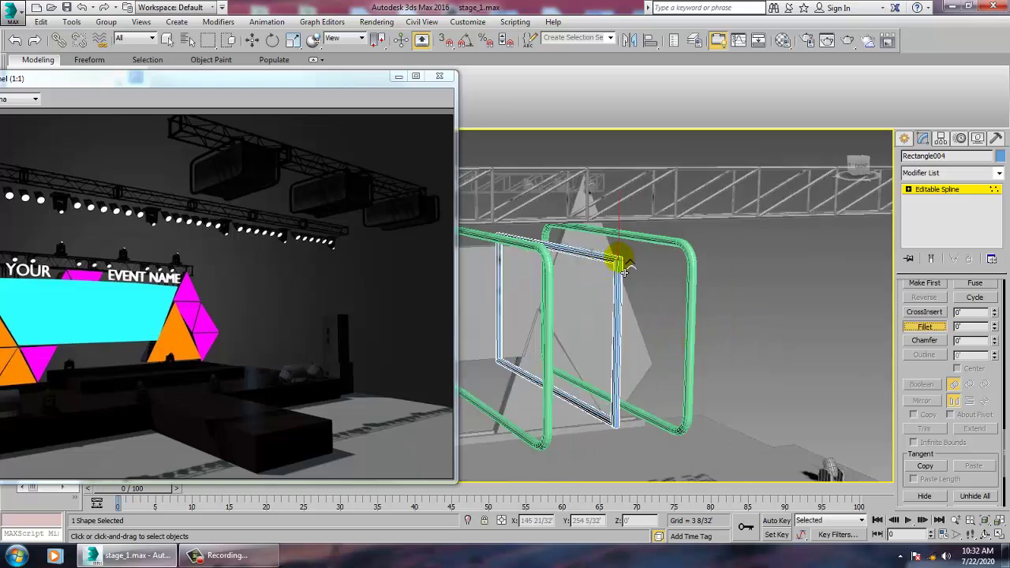
{"action": "mouse_move", "coordinate": [624, 271]}
{"action": "left_mouse_down"}
{"action": "mouse_move", "coordinate": [625, 237]}
{"action": "mouse_move", "coordinate": [627, 272]}
{"action": "left_mouse_up"}
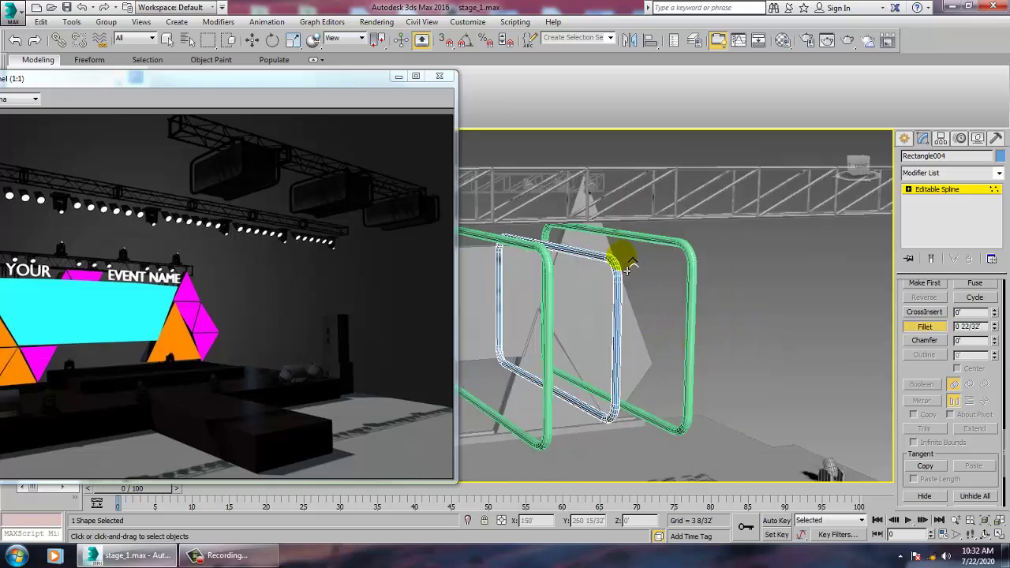
{"action": "middle_click_drag", "start_coordinate": [626, 284], "coordinate": [777, 271], "text": "alt"}
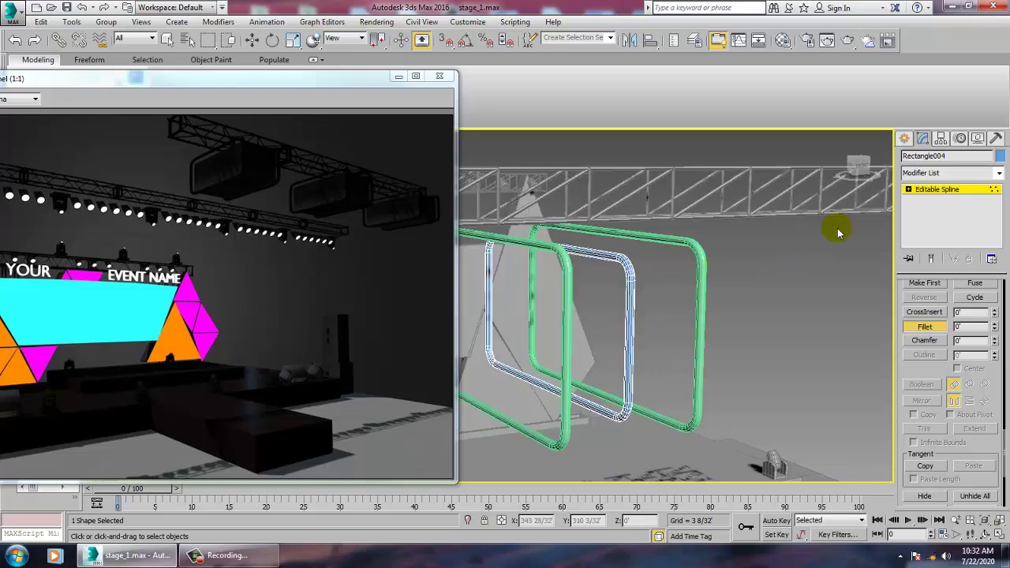
- Extrude the middle rounded rectangle by about 3 26/32' and move the solid along X to about -6 13/32'
{"action": "left_click", "coordinate": [933, 193]}
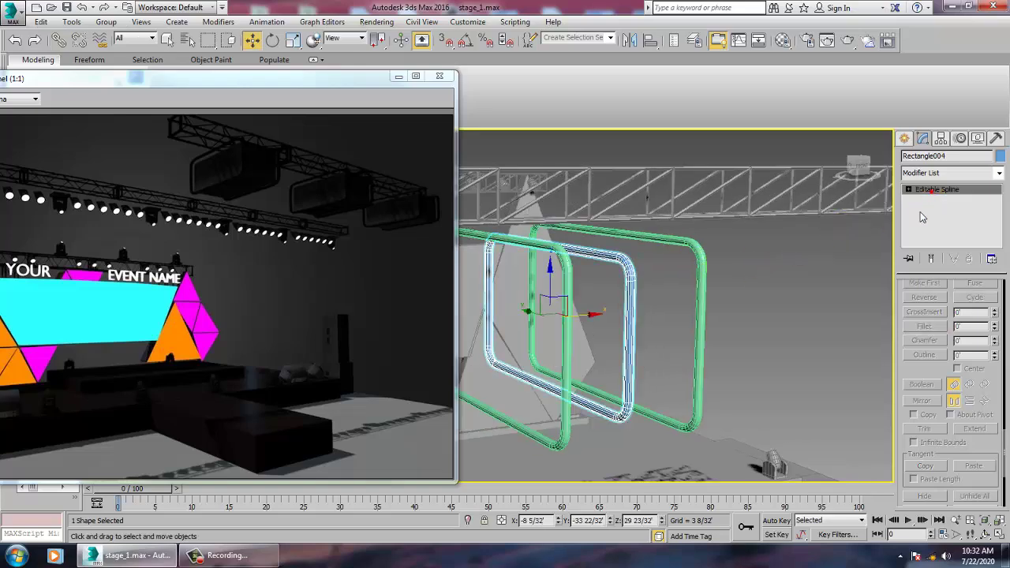
{"action": "left_click", "coordinate": [999, 173]}
{"action": "type", "text": "ex"}
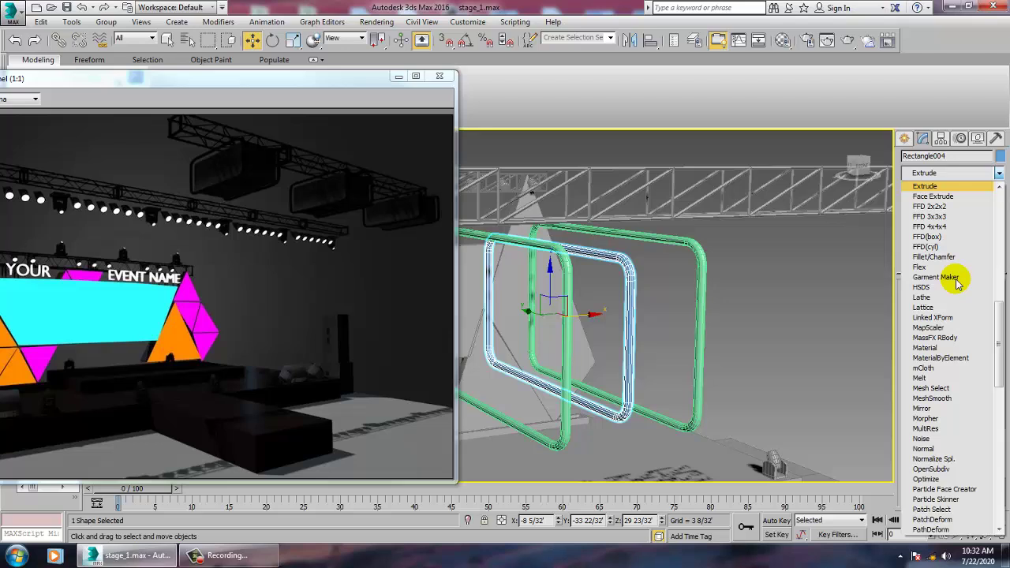
{"action": "key", "text": "Return"}
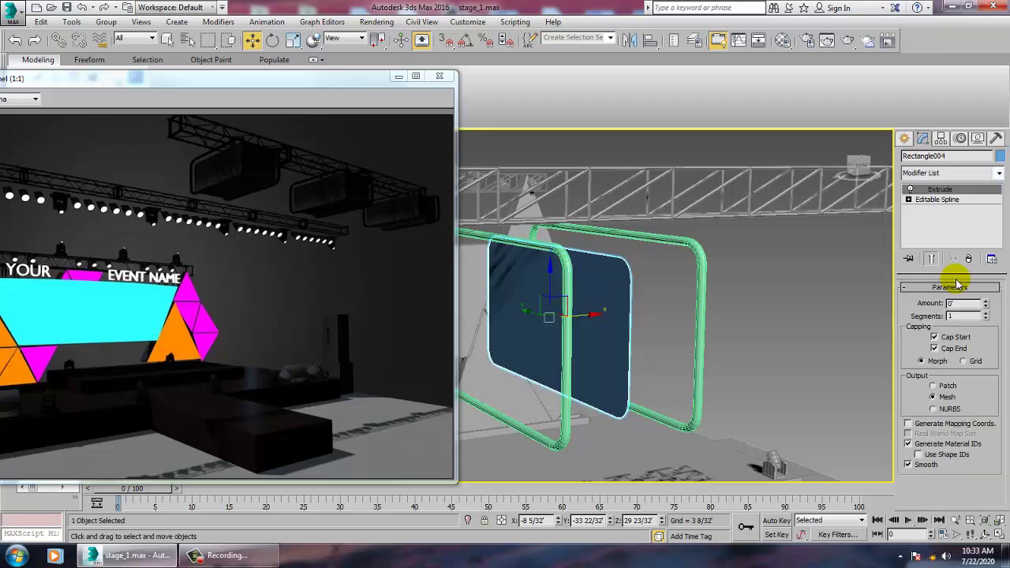
{"action": "left_click_drag", "start_coordinate": [989, 304], "coordinate": [977, 158]}
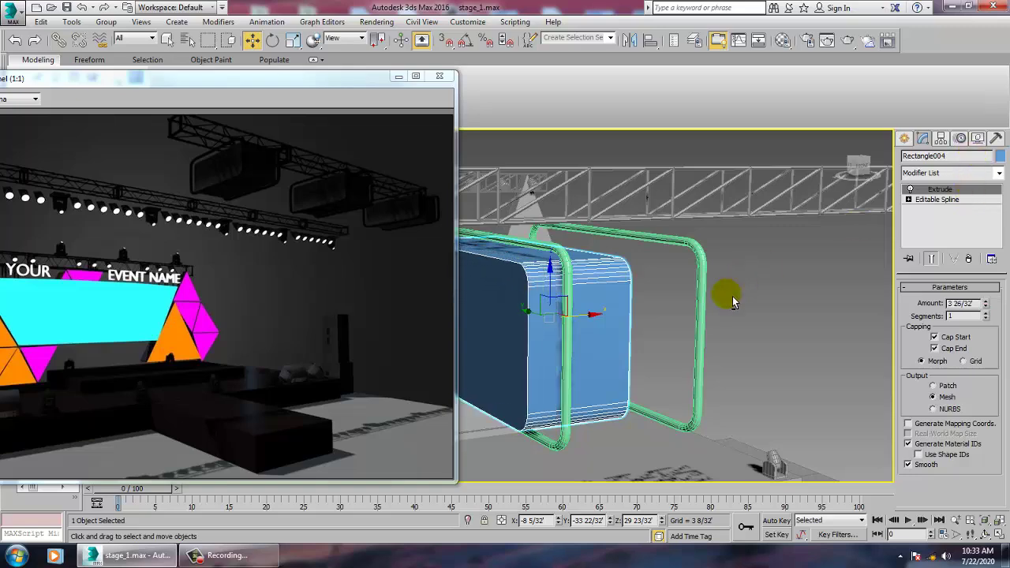
{"action": "middle_click_drag", "start_coordinate": [670, 335], "coordinate": [653, 345], "text": "alt"}
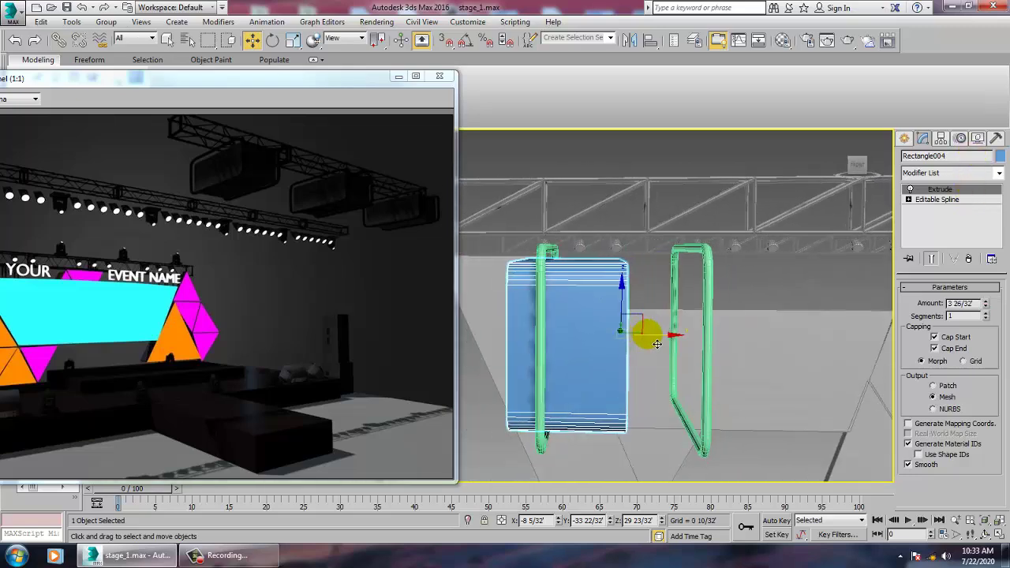
{"action": "left_click_drag", "start_coordinate": [656, 344], "coordinate": [712, 344]}
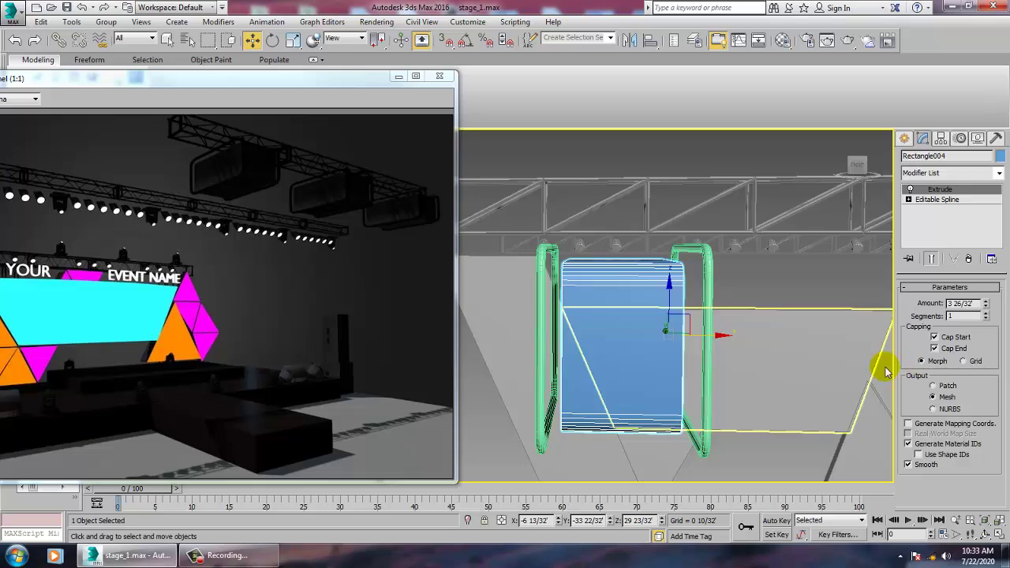
- Increase the extrusion to about 5 9/32' and fit the box between the tube frames at about X -5 26/32', Z 29 8/32'
{"action": "left_click_drag", "start_coordinate": [984, 304], "coordinate": [949, 266]}
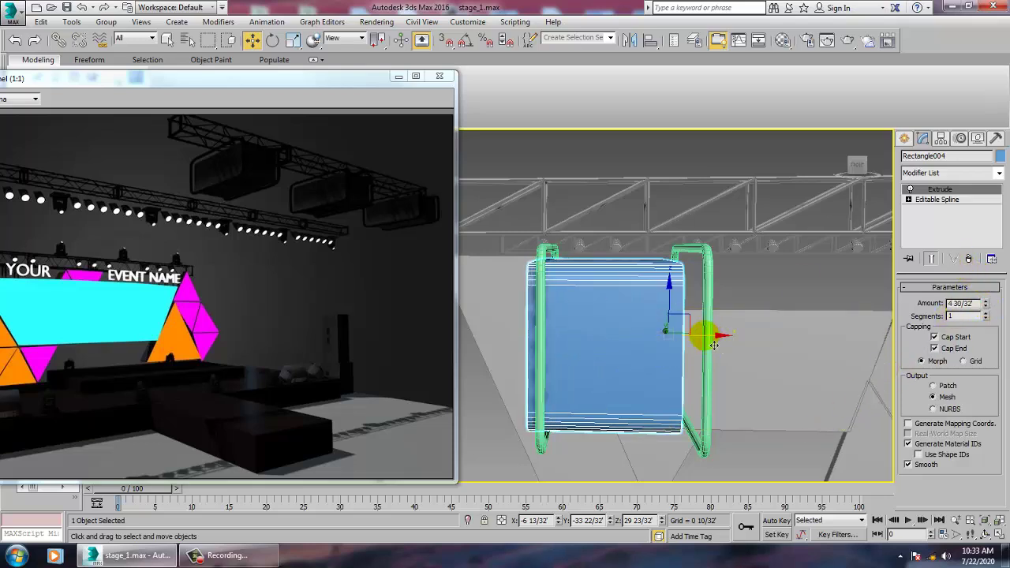
{"action": "mouse_move", "coordinate": [714, 345]}
{"action": "left_mouse_down"}
{"action": "mouse_move", "coordinate": [742, 346]}
{"action": "mouse_move", "coordinate": [728, 345]}
{"action": "left_mouse_up"}
{"action": "middle_click_drag", "start_coordinate": [659, 344], "coordinate": [716, 342], "text": "alt"}
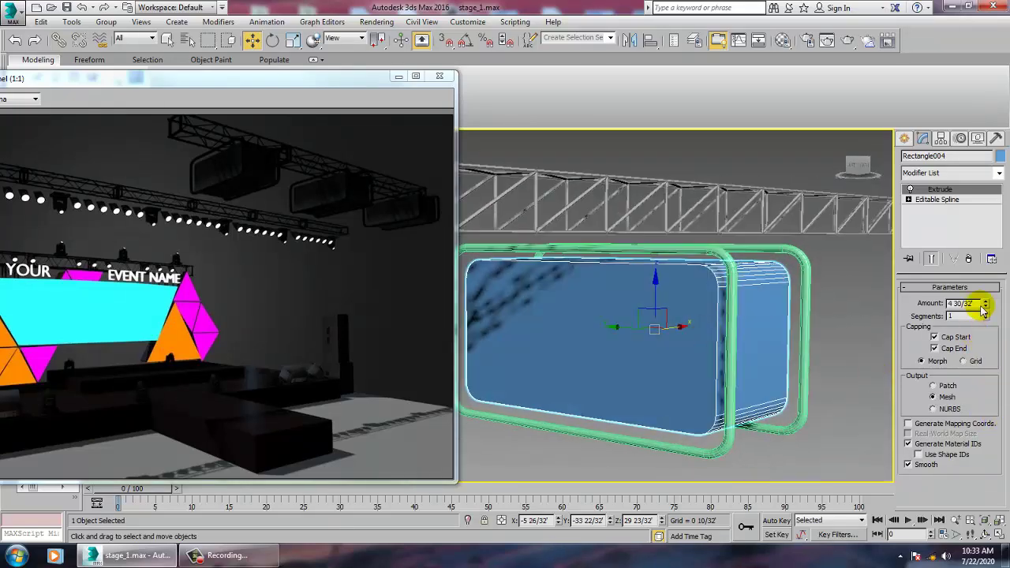
{"action": "left_click_drag", "start_coordinate": [985, 308], "coordinate": [983, 298]}
{"action": "middle_click_drag", "start_coordinate": [766, 327], "coordinate": [681, 334], "text": "alt"}
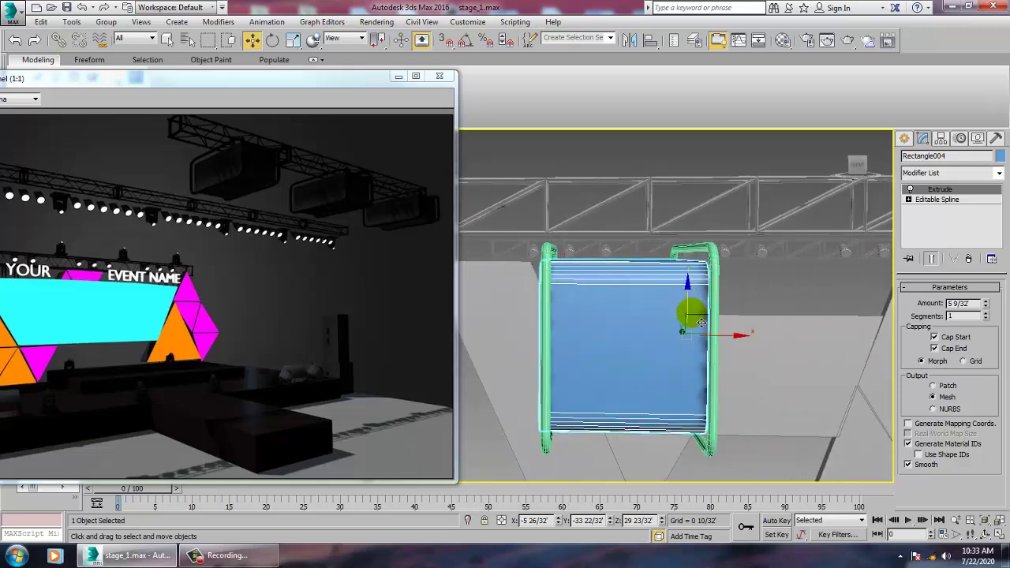
{"action": "middle_click_drag", "start_coordinate": [697, 318], "coordinate": [713, 343], "text": "alt"}
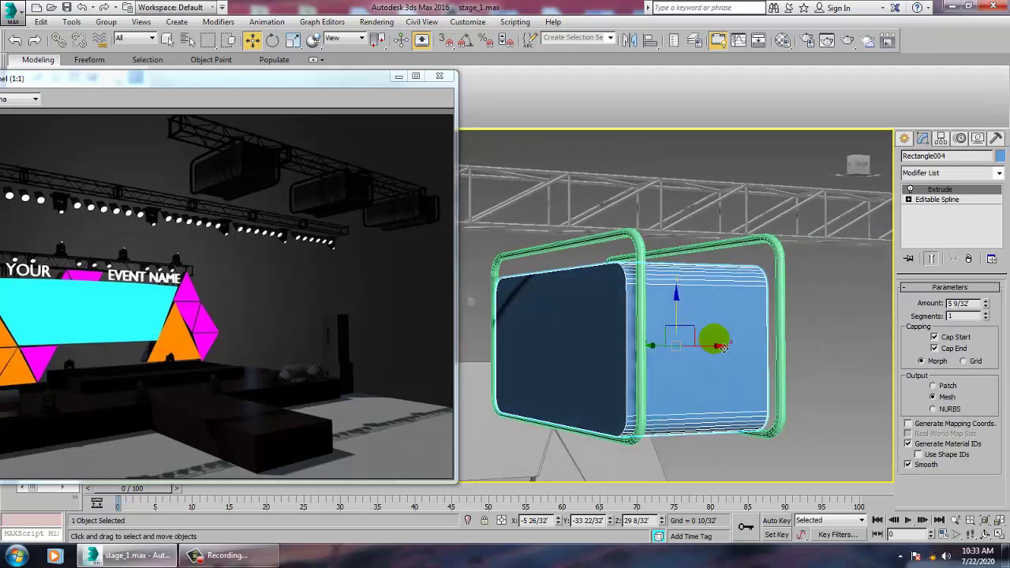
- Select the box together with its two tube frames and raise the unit by about 0 10/32' toward the truss
{"action": "left_click", "coordinate": [657, 262], "text": "ctrl"}
{"action": "left_click", "coordinate": [781, 258], "text": "ctrl"}
{"action": "scroll", "coordinate": [773, 261], "scroll_direction": "down", "scroll_amount": 4}
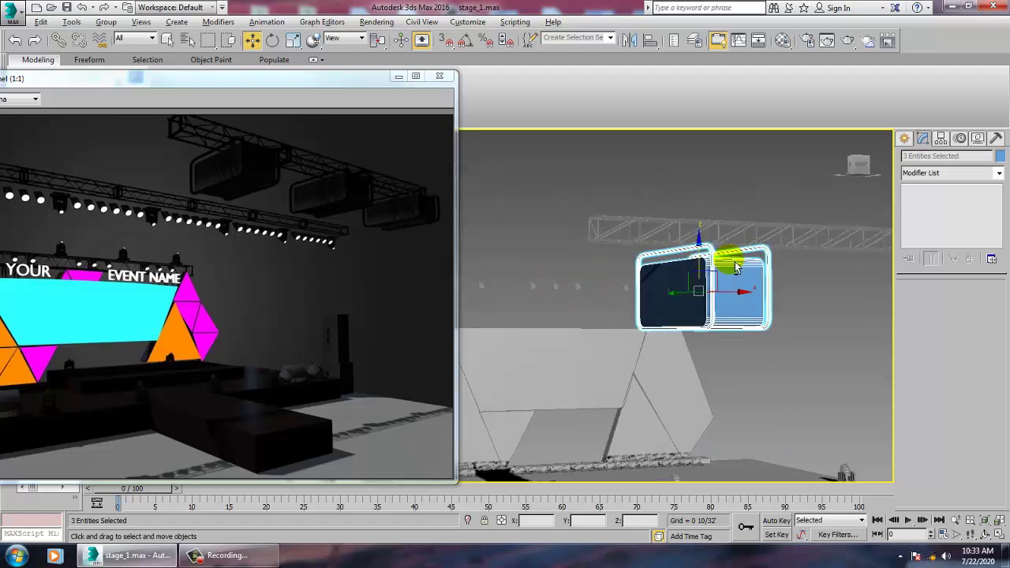
{"action": "middle_click_drag", "start_coordinate": [737, 266], "coordinate": [705, 253], "text": "alt"}
{"action": "left_click_drag", "start_coordinate": [704, 253], "coordinate": [703, 250]}
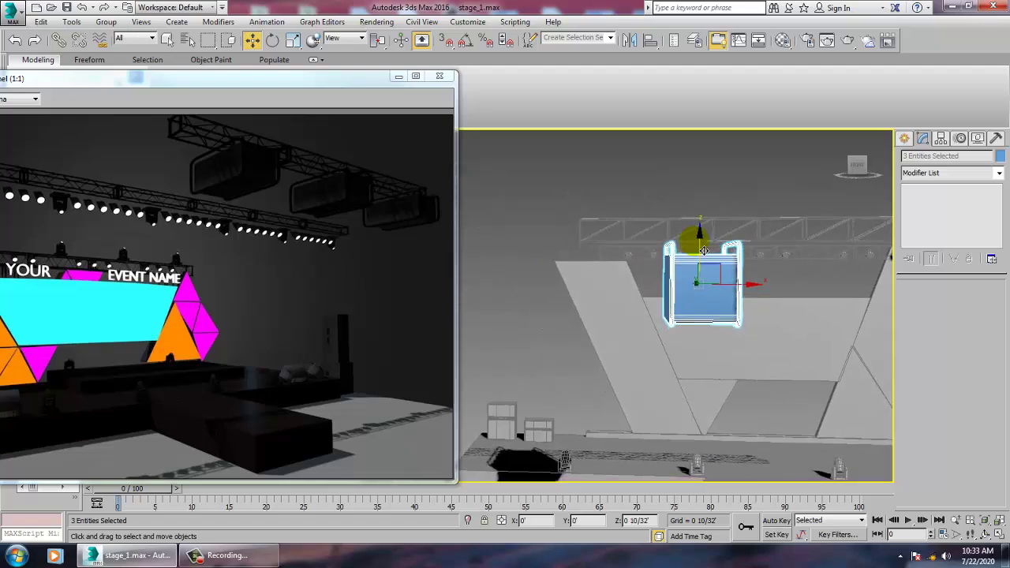
- Copy the framed box unit along X so three evenly spaced units hang beneath the front truss
{"action": "middle_click_drag", "start_coordinate": [703, 250], "coordinate": [621, 309], "text": "alt"}
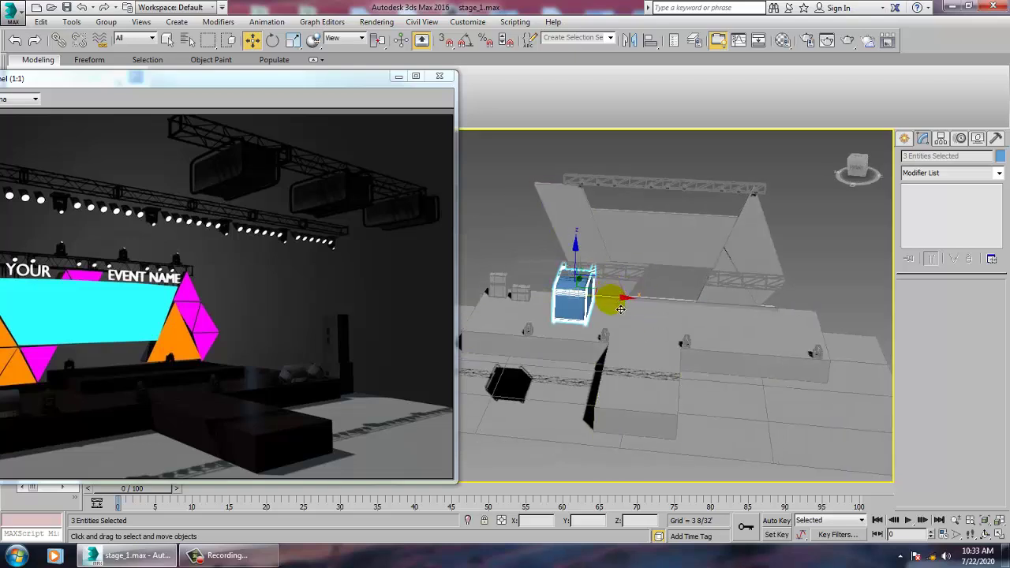
{"action": "left_click_drag", "start_coordinate": [620, 309], "coordinate": [714, 310], "text": "shift"}
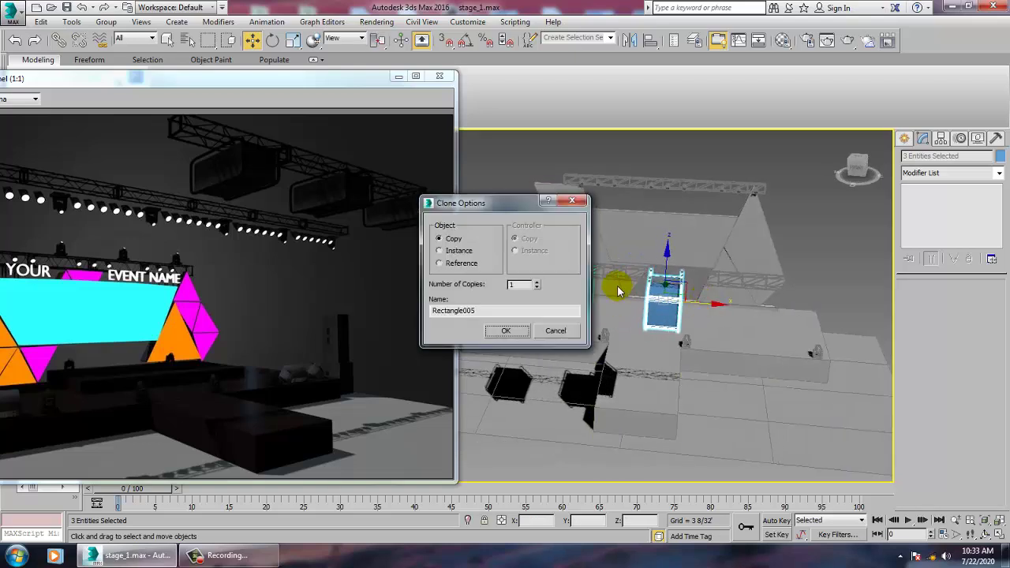
{"action": "left_click", "coordinate": [507, 330]}
- Select every object in the scene and assign them all the same grey object color
{"action": "mouse_move", "coordinate": [765, 297]}
{"action": "middle_mouse_down", "text": "alt"}
{"action": "mouse_move", "coordinate": [812, 275]}
{"action": "mouse_move", "coordinate": [793, 299]}
{"action": "mouse_move", "coordinate": [823, 191]}
{"action": "middle_mouse_up", "text": "alt"}
{"action": "key", "text": "ctrl+a"}
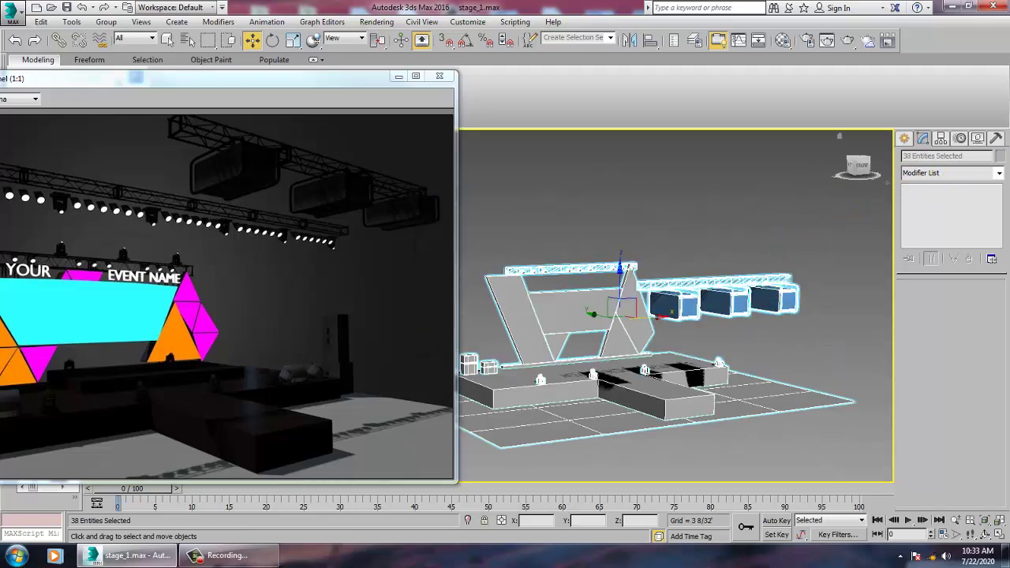
{"action": "left_click", "coordinate": [998, 157]}
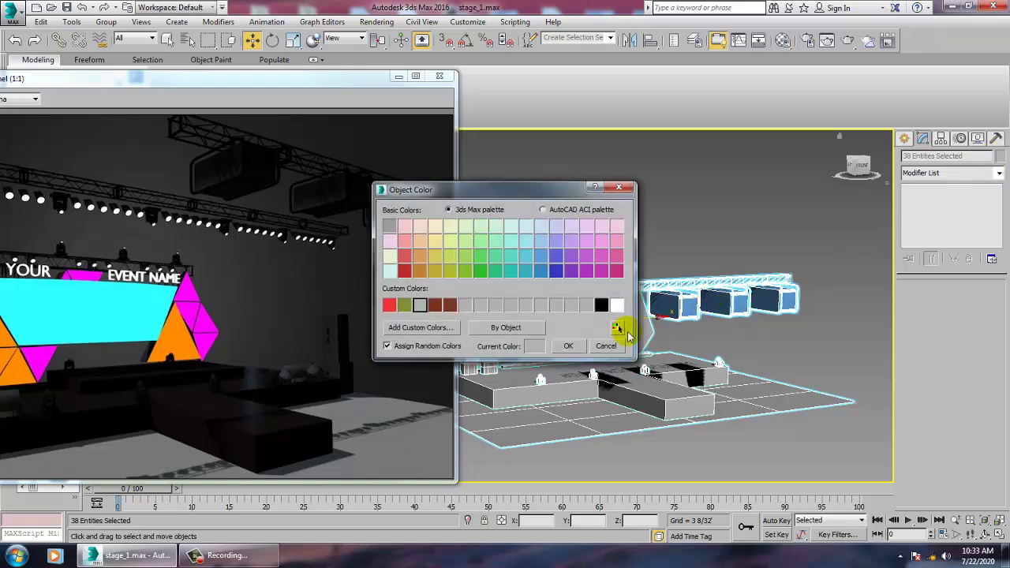
{"action": "left_click", "coordinate": [572, 350]}
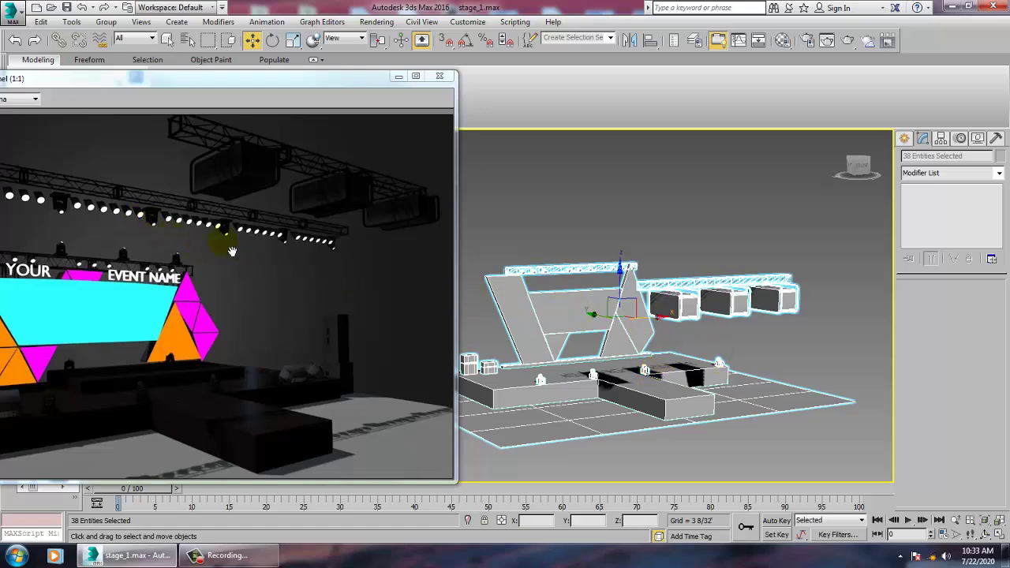
- Reposition the reference image window so the entire stage render is visible, and clear the object selection
{"action": "left_click_drag", "start_coordinate": [156, 78], "coordinate": [286, 94]}
{"action": "middle_click_drag", "start_coordinate": [716, 305], "coordinate": [913, 380]}
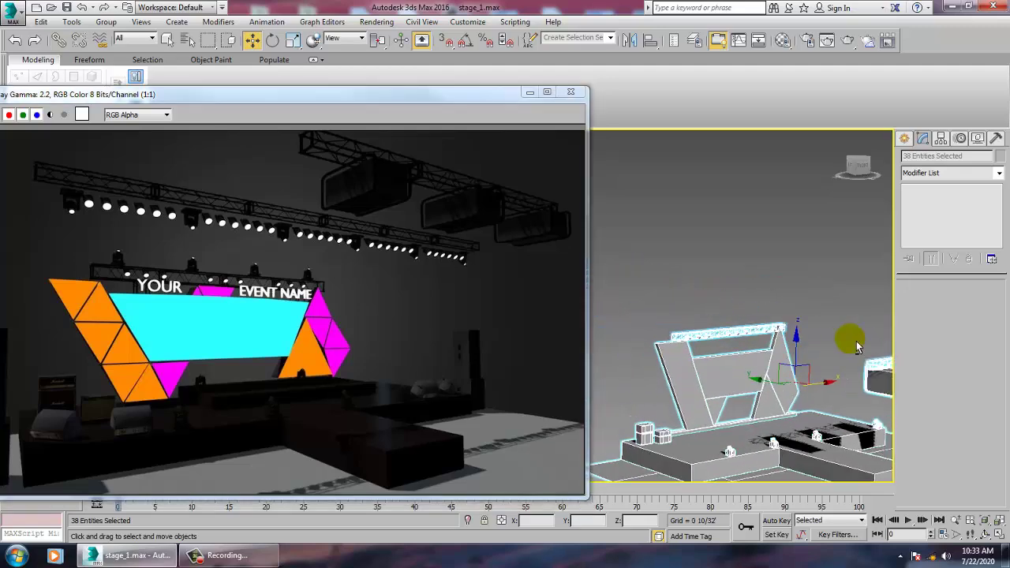
{"action": "scroll", "coordinate": [826, 275], "scroll_direction": "down", "scroll_amount": 1}
{"action": "left_click", "coordinate": [827, 256]}
{"action": "scroll", "coordinate": [776, 298], "scroll_direction": "down", "scroll_amount": 2}
{"action": "middle_click_drag", "start_coordinate": [775, 298], "coordinate": [797, 288], "text": "alt"}
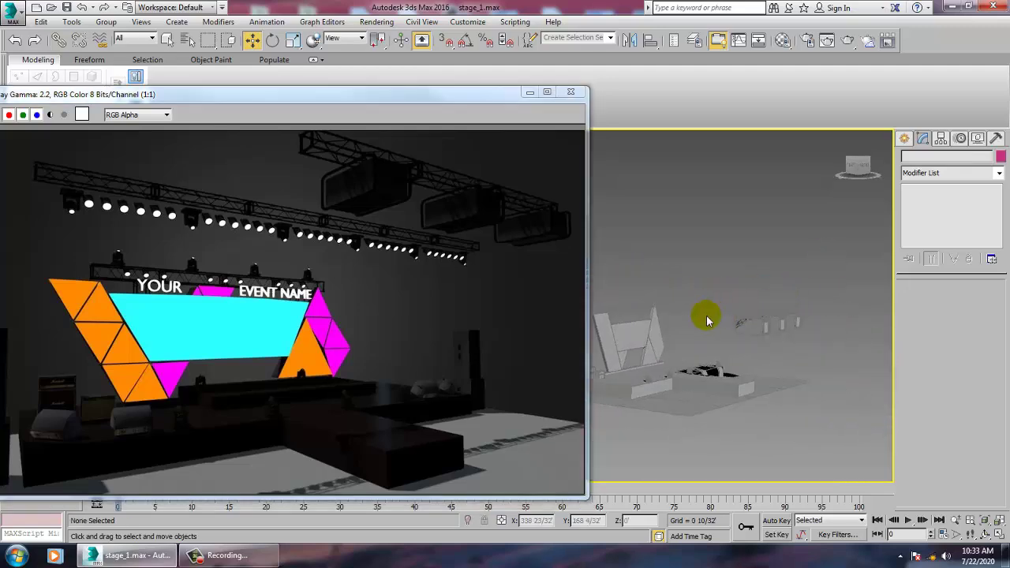
{"action": "left_click", "coordinate": [741, 272]}
{"action": "middle_click_drag", "start_coordinate": [767, 328], "coordinate": [792, 334]}
{"action": "scroll", "coordinate": [792, 333], "scroll_direction": "up", "scroll_amount": 2}
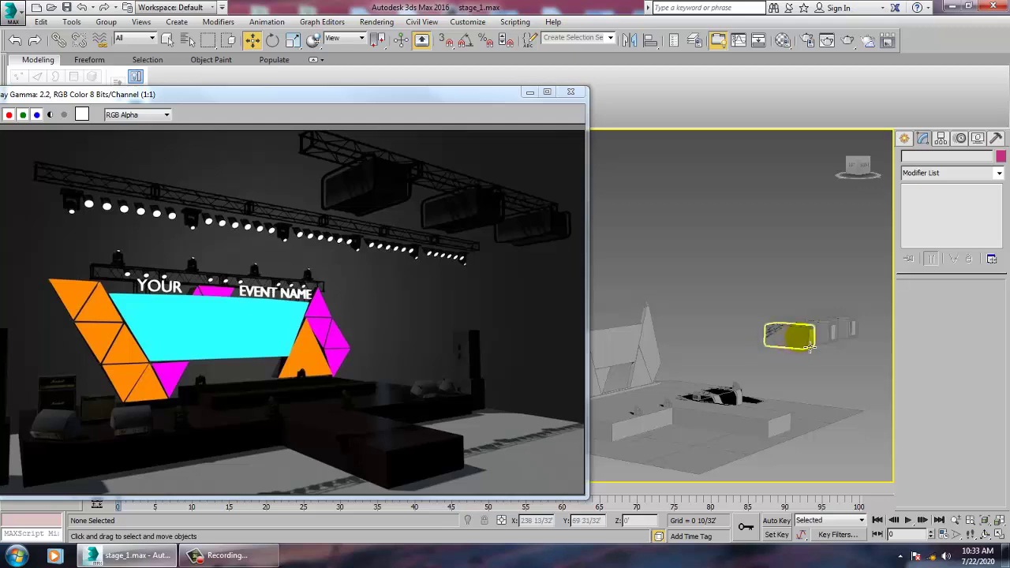
{"action": "left_click", "coordinate": [817, 320]}
{"action": "middle_click_drag", "start_coordinate": [817, 320], "coordinate": [797, 334], "text": "alt"}
{"action": "left_click_drag", "start_coordinate": [716, 332], "coordinate": [664, 323]}
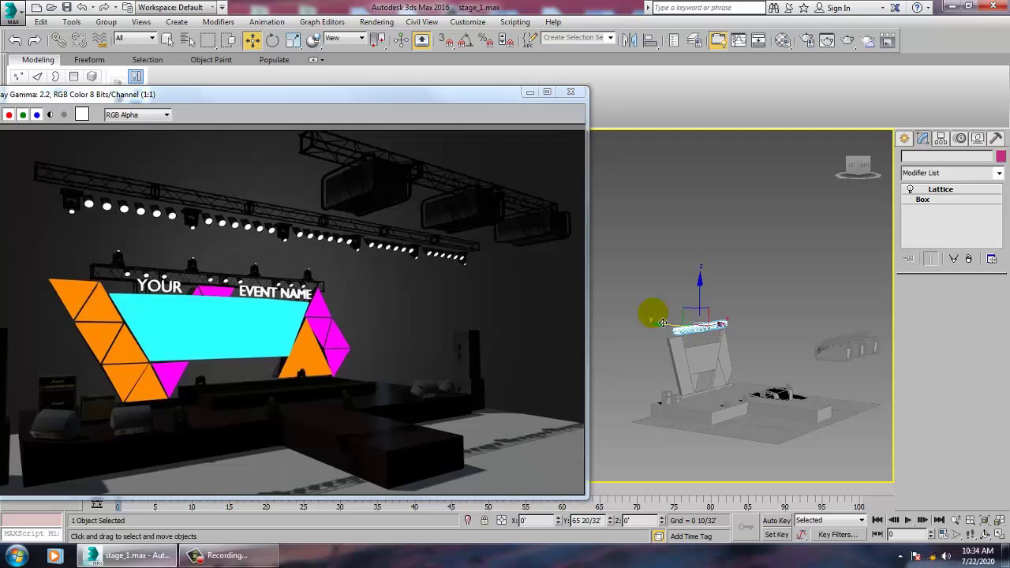
{"action": "left_click_drag", "start_coordinate": [663, 323], "coordinate": [627, 339], "text": "shift"}
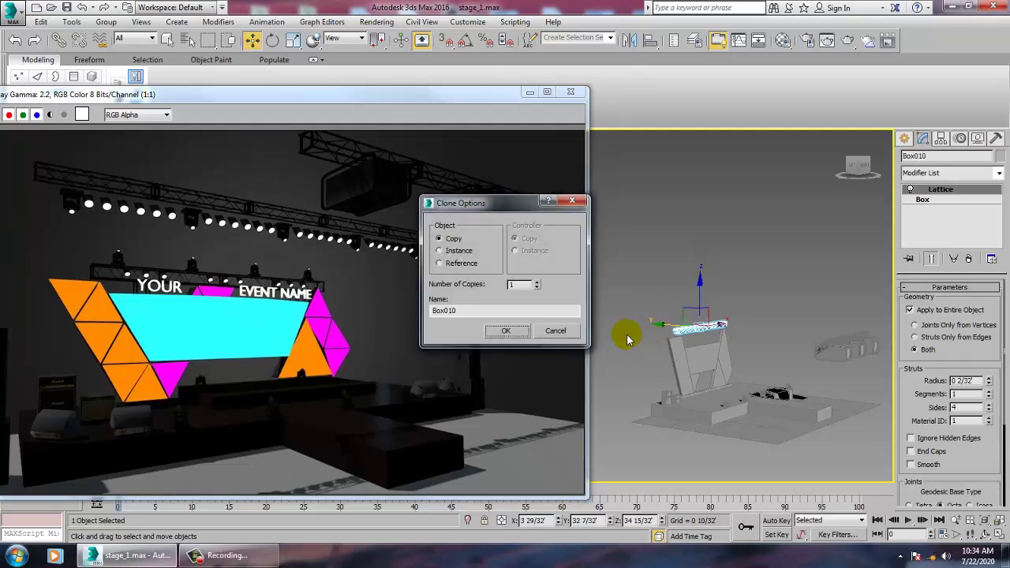
{"action": "left_click", "coordinate": [570, 336]}
- Copy the front truss along Y to about 35 22/32', high above the stage backdrop
{"action": "left_click_drag", "start_coordinate": [881, 364], "coordinate": [862, 268]}
{"action": "middle_click_drag", "start_coordinate": [851, 303], "coordinate": [816, 311], "text": "alt"}
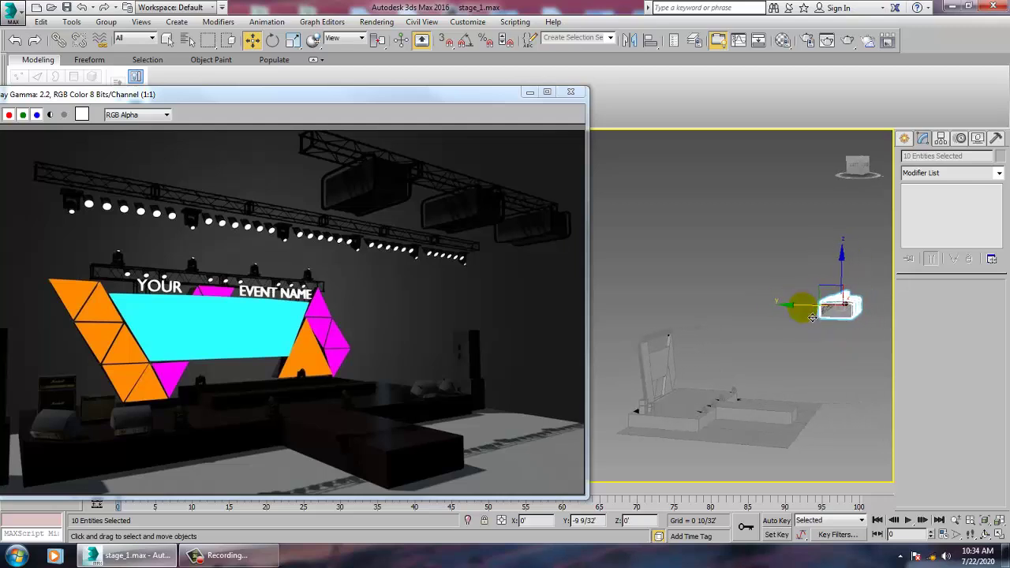
{"action": "left_click", "coordinate": [786, 251]}
{"action": "left_click", "coordinate": [841, 308]}
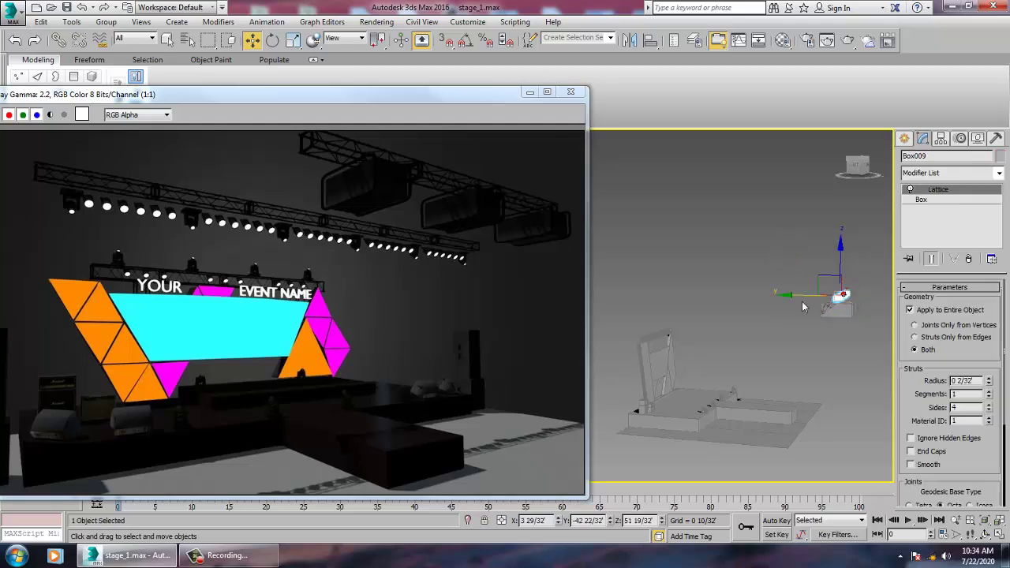
{"action": "left_click_drag", "start_coordinate": [802, 306], "coordinate": [599, 285]}
{"action": "left_click", "coordinate": [500, 334]}
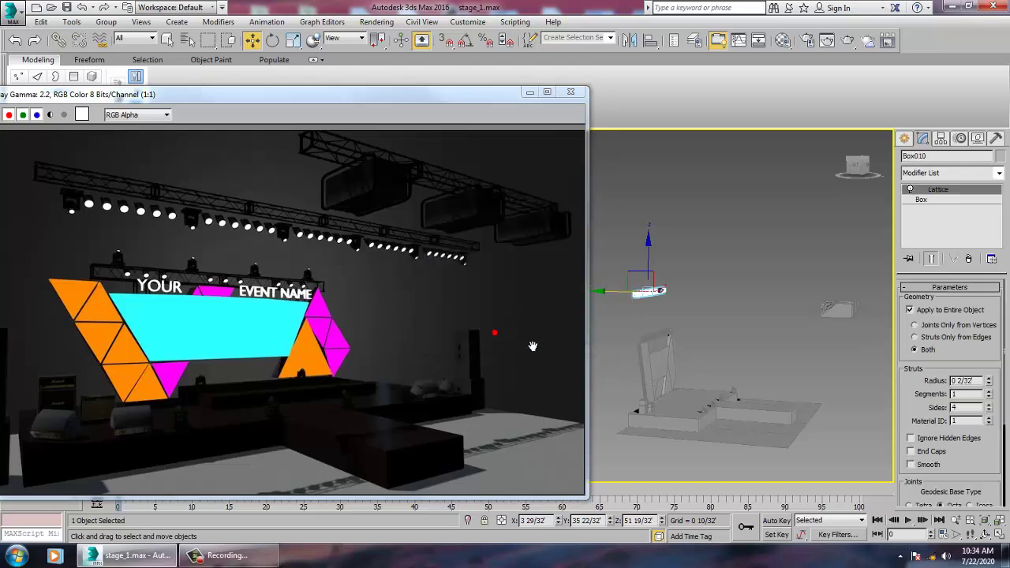
- Lengthen the copied truss by setting its box width to about 113 23/32' with 22 width segments
{"action": "key", "text": "z"}
{"action": "middle_click_drag", "start_coordinate": [678, 341], "coordinate": [752, 341]}
{"action": "scroll", "coordinate": [751, 341], "scroll_direction": "down", "scroll_amount": 4}
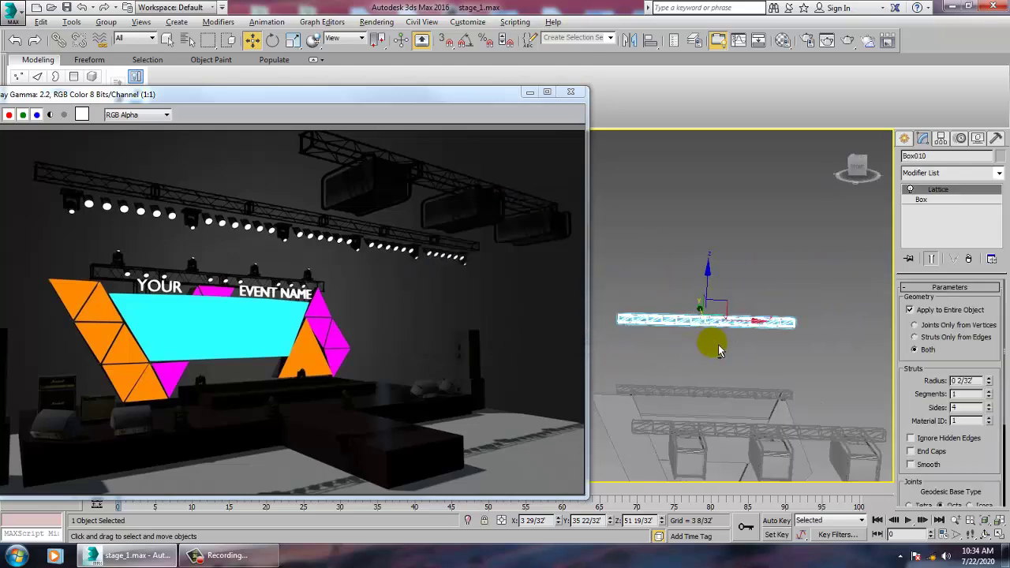
{"action": "left_click", "coordinate": [925, 200]}
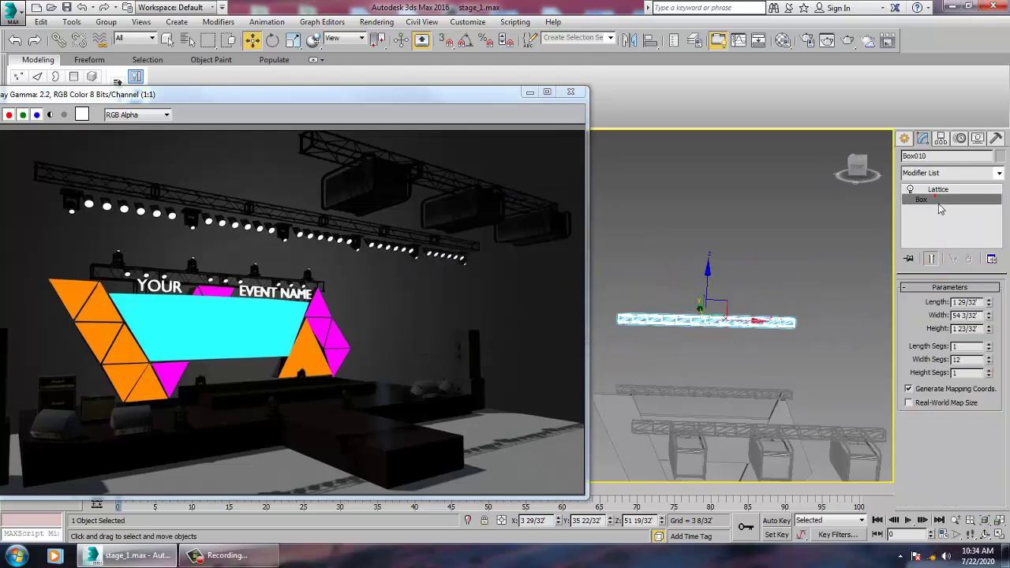
{"action": "left_click_drag", "start_coordinate": [991, 315], "coordinate": [988, 296]}
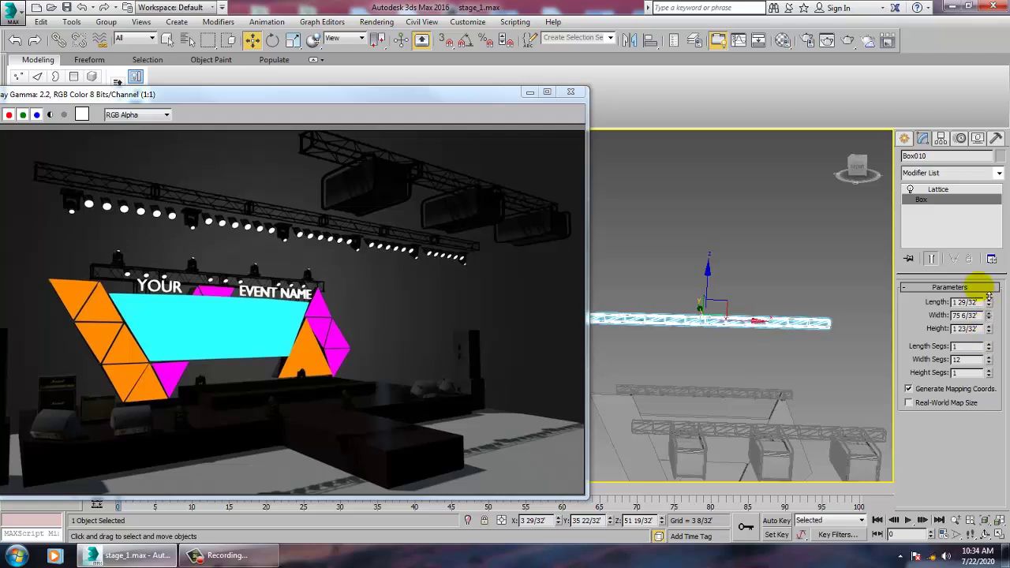
{"action": "left_click", "coordinate": [989, 356]}
{"action": "left_click", "coordinate": [989, 356]}
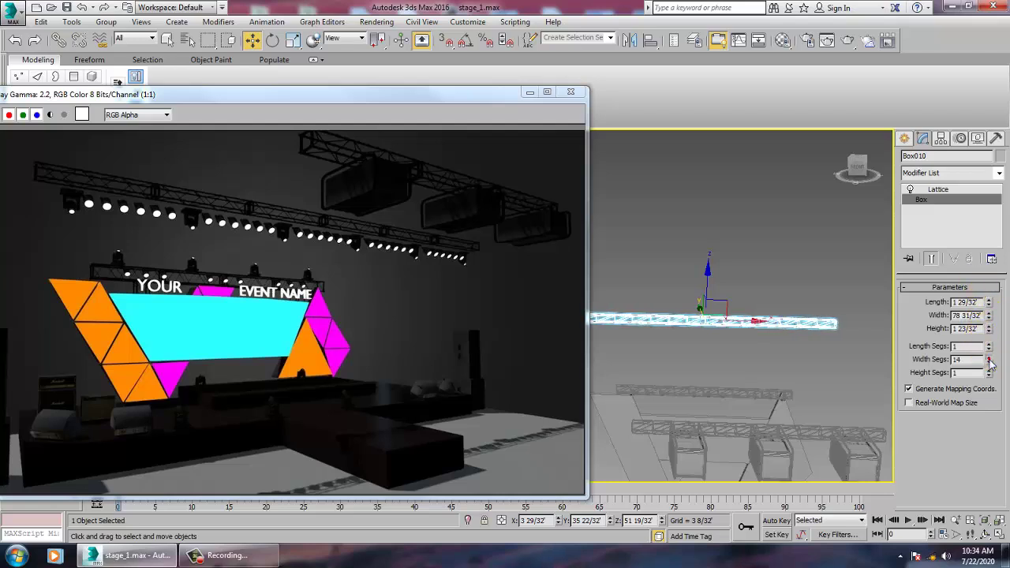
{"action": "middle_click_drag", "start_coordinate": [721, 361], "coordinate": [893, 338], "text": "alt"}
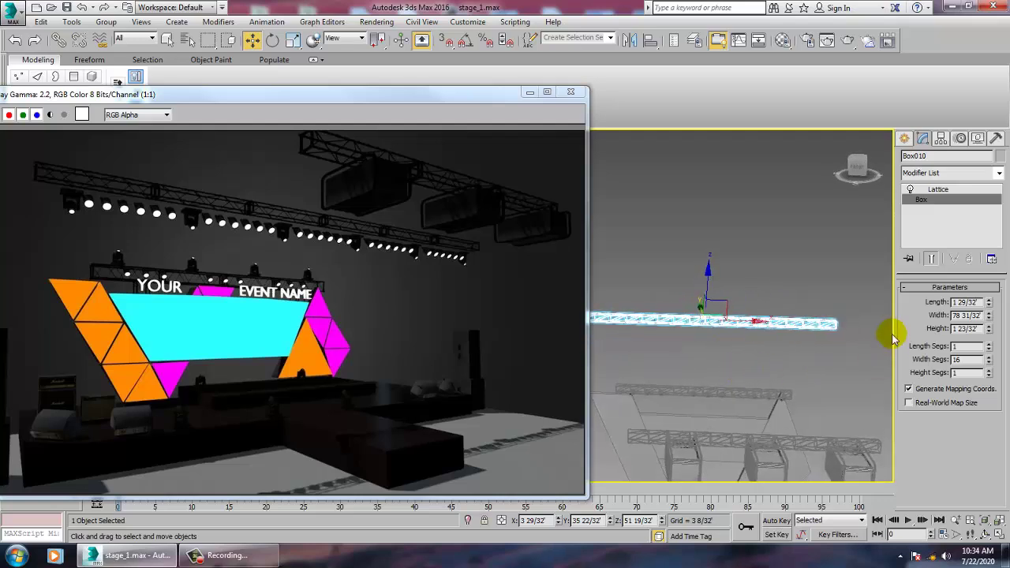
{"action": "left_click_drag", "start_coordinate": [988, 329], "coordinate": [989, 362]}
{"action": "middle_click_drag", "start_coordinate": [701, 346], "coordinate": [786, 382], "text": "alt"}
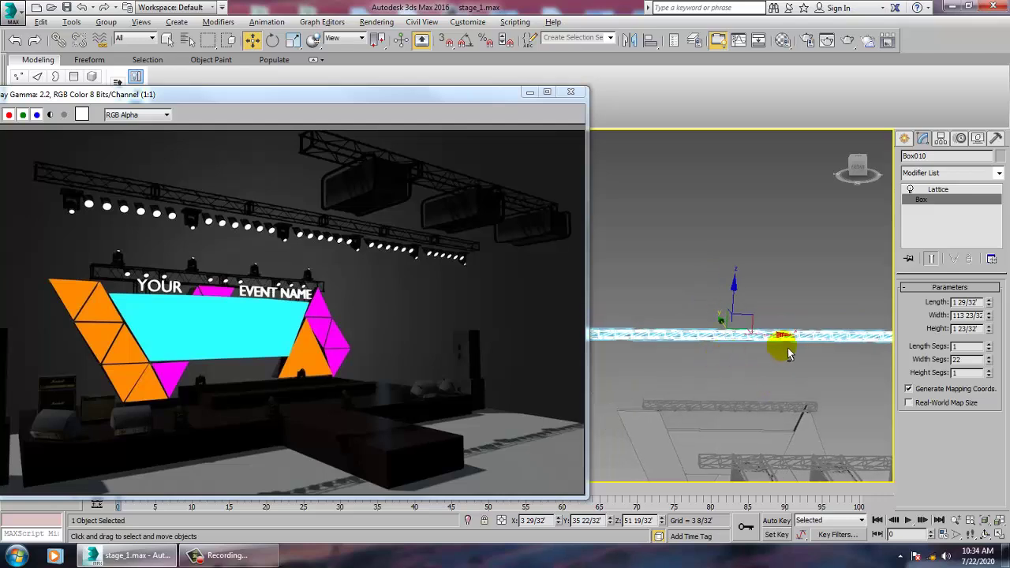
- Inspect the lengthened truss's lattice up close and its placement relative to the rest of the stage
{"action": "middle_click_drag", "start_coordinate": [727, 360], "coordinate": [709, 347], "text": "alt"}
{"action": "left_click", "coordinate": [689, 239]}
{"action": "scroll", "coordinate": [707, 368], "scroll_direction": "up", "scroll_amount": 5}
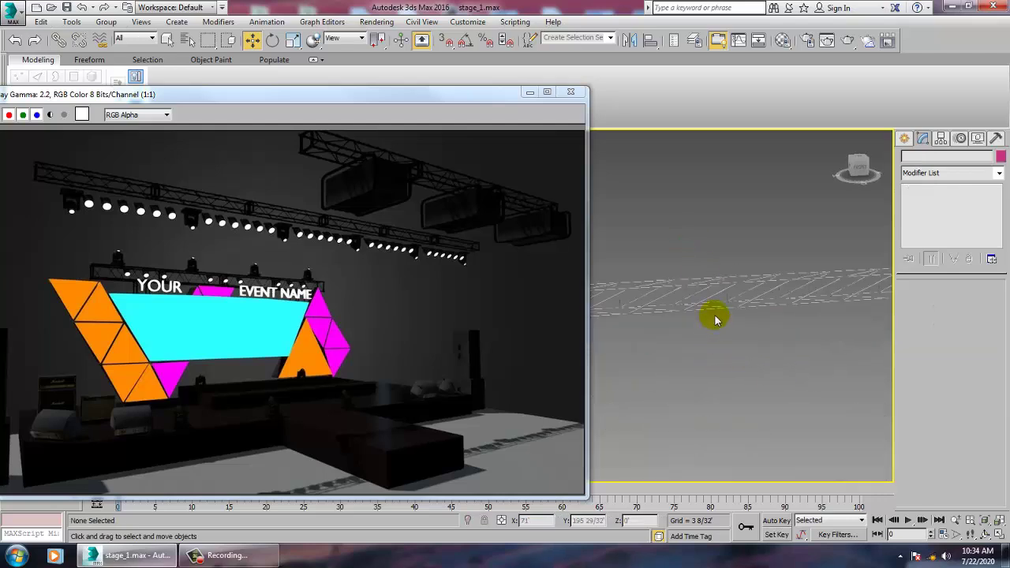
{"action": "left_click", "coordinate": [718, 309]}
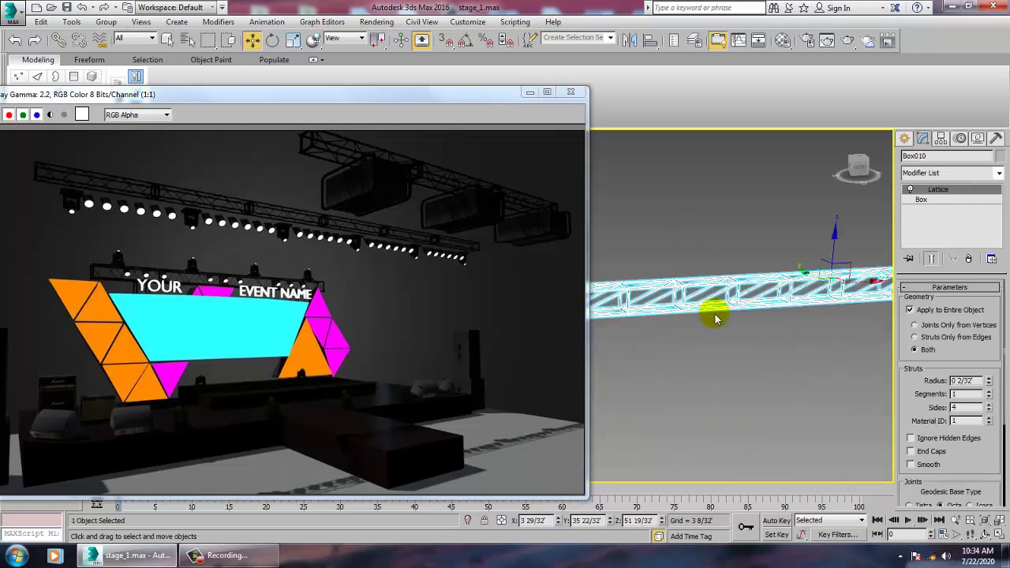
{"action": "scroll", "coordinate": [716, 319], "scroll_direction": "down", "scroll_amount": 5}
{"action": "middle_click_drag", "start_coordinate": [755, 358], "coordinate": [797, 362], "text": "alt"}
{"action": "middle_click_drag", "start_coordinate": [797, 361], "coordinate": [10, 472]}
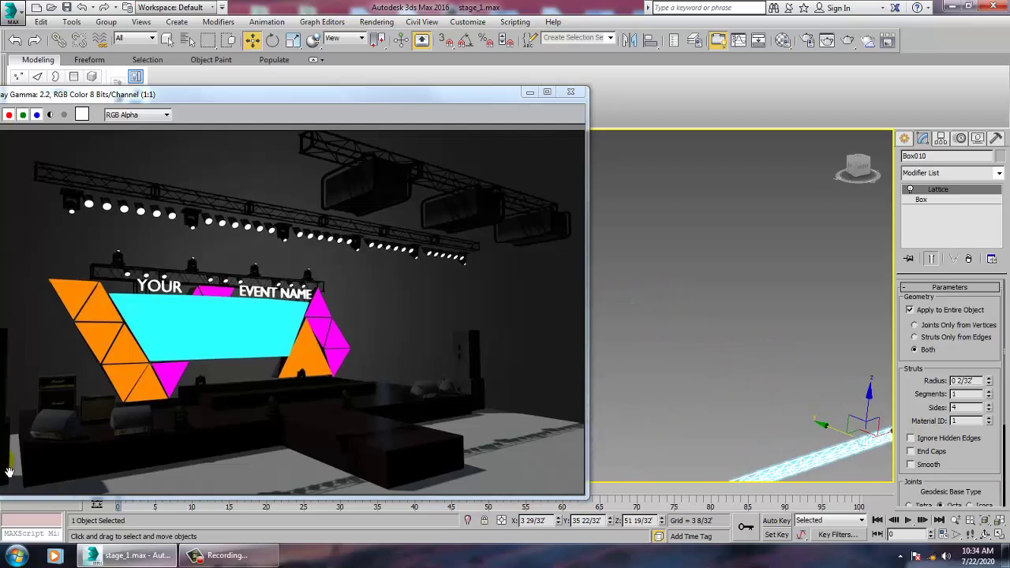
{"action": "middle_click_drag", "start_coordinate": [773, 404], "coordinate": [752, 395], "text": "alt"}
{"action": "left_click", "coordinate": [770, 304]}
{"action": "scroll", "coordinate": [798, 369], "scroll_direction": "down", "scroll_amount": 4}
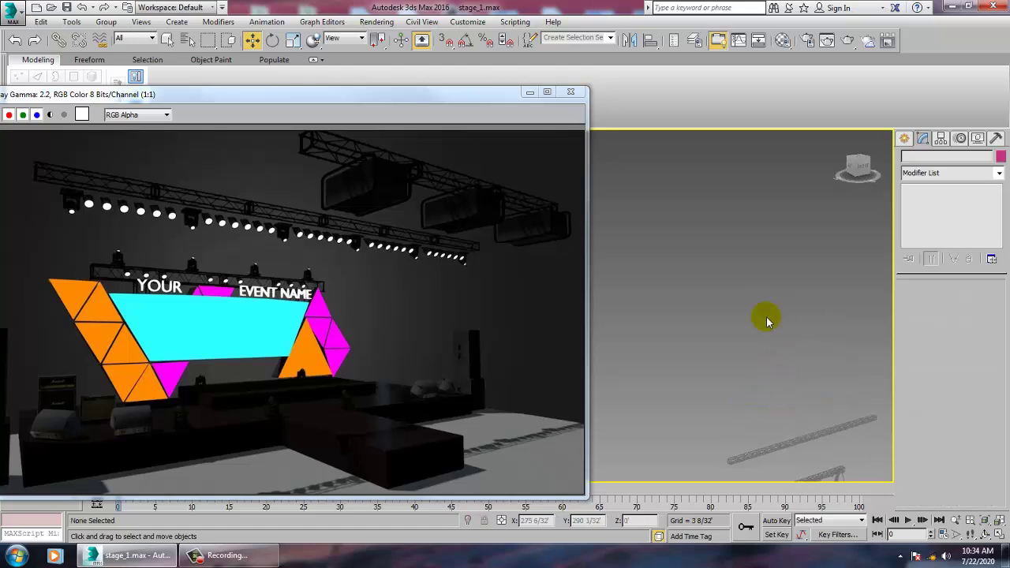
- Select a light cylinder on the truss above the backdrop, minimize the reference image window and examine the stage and its overhead trusses
{"action": "left_click", "coordinate": [834, 477]}
{"action": "key", "text": "z"}
{"action": "scroll", "coordinate": [774, 421], "scroll_direction": "down", "scroll_amount": 8}
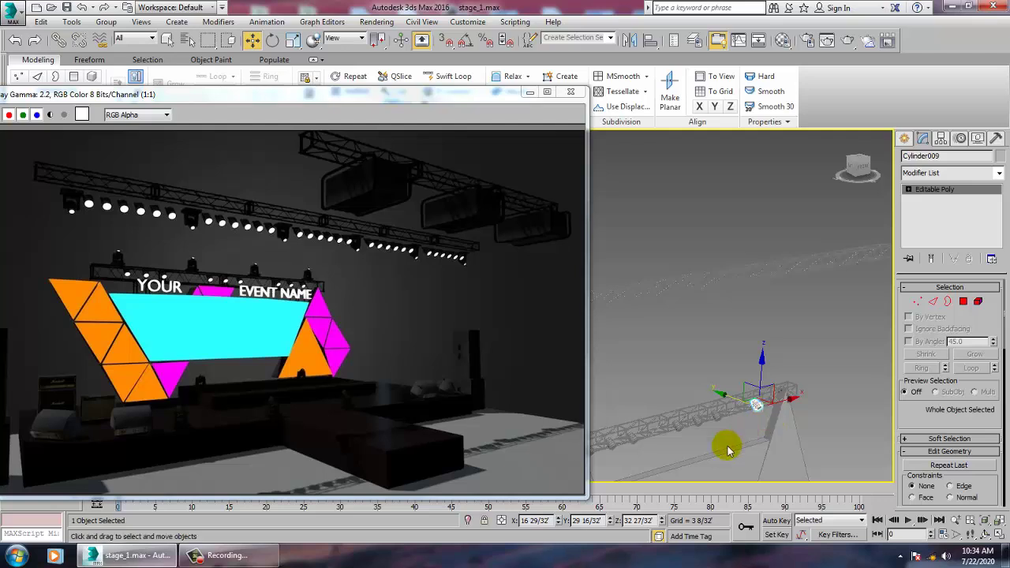
{"action": "middle_click_drag", "start_coordinate": [728, 445], "coordinate": [811, 444]}
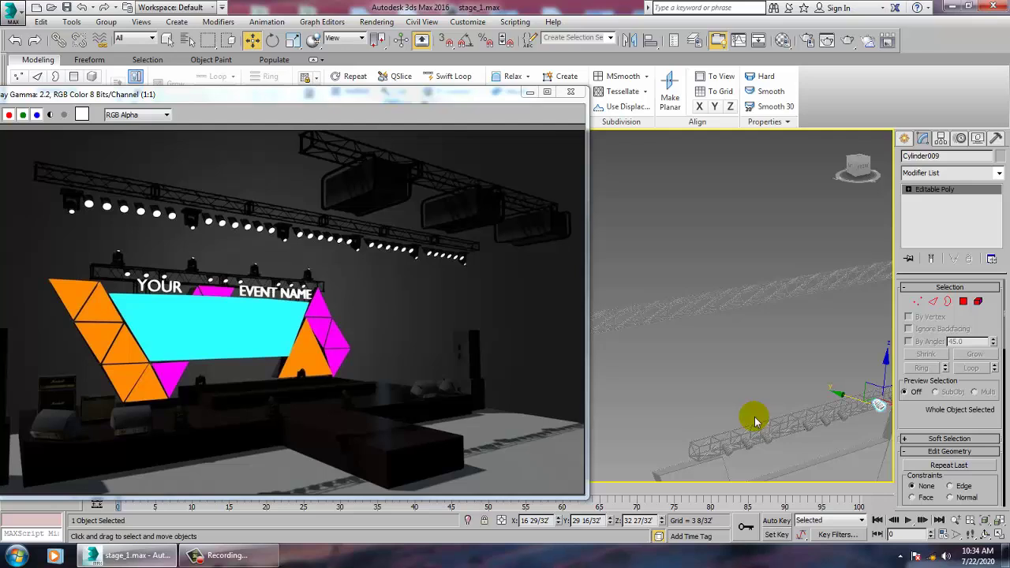
{"action": "scroll", "coordinate": [747, 406], "scroll_direction": "down", "scroll_amount": 5}
{"action": "middle_click_drag", "start_coordinate": [821, 410], "coordinate": [734, 329]}
{"action": "scroll", "coordinate": [744, 378], "scroll_direction": "up", "scroll_amount": 2}
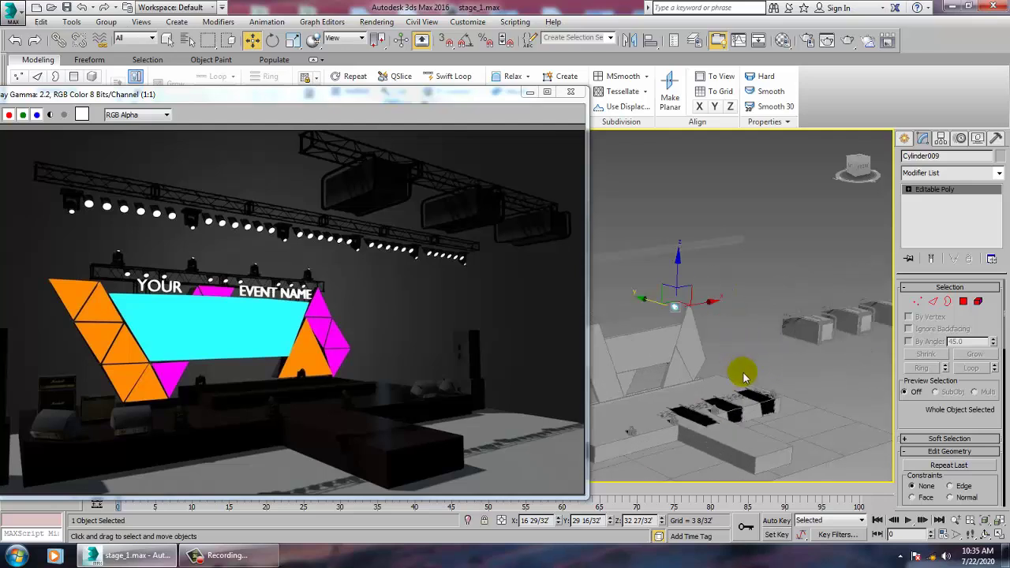
{"action": "middle_click_drag", "start_coordinate": [744, 377], "coordinate": [760, 401], "text": "alt"}
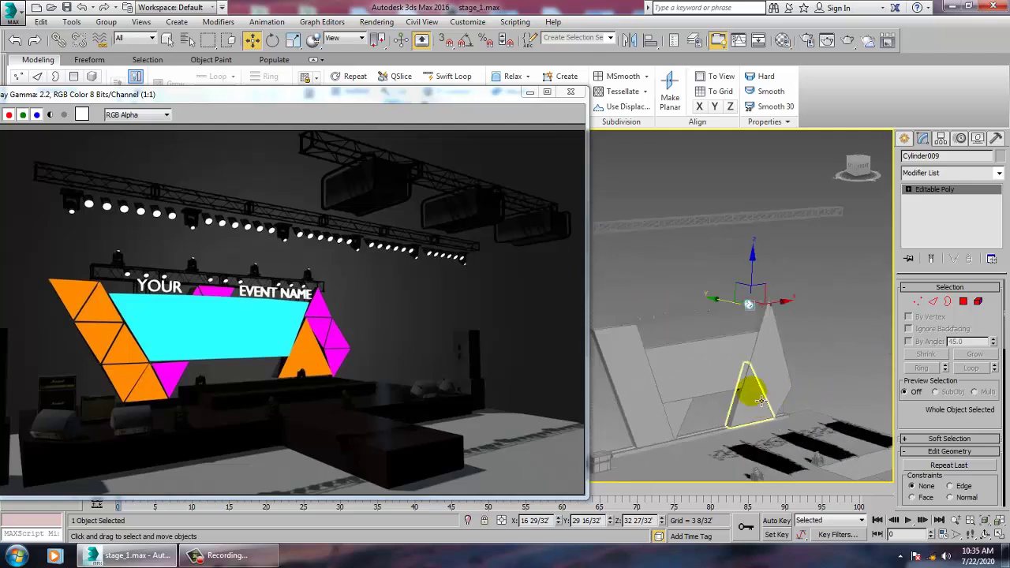
{"action": "left_click", "coordinate": [529, 91]}
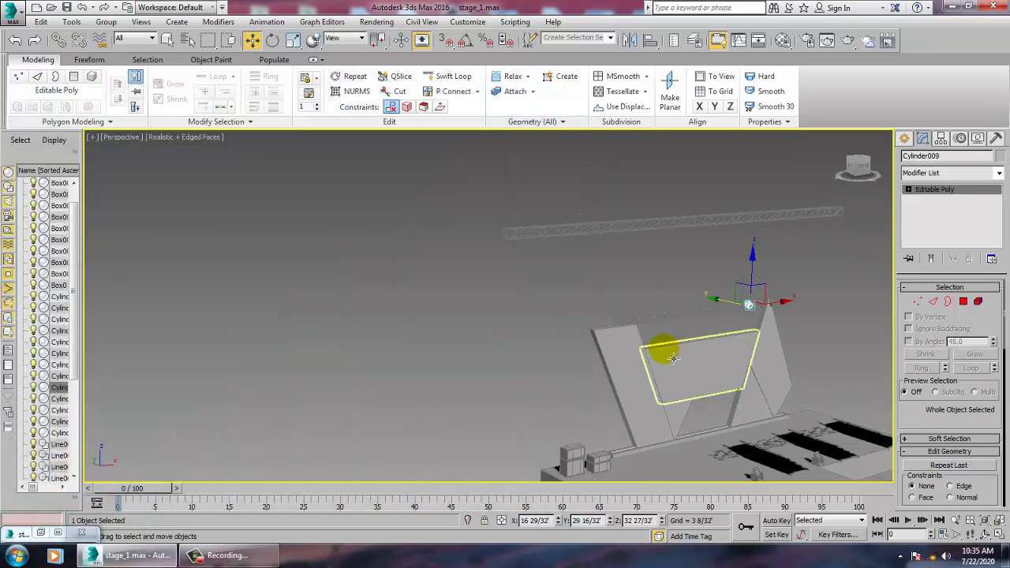
{"action": "middle_click_drag", "start_coordinate": [665, 349], "coordinate": [422, 265], "text": "alt"}
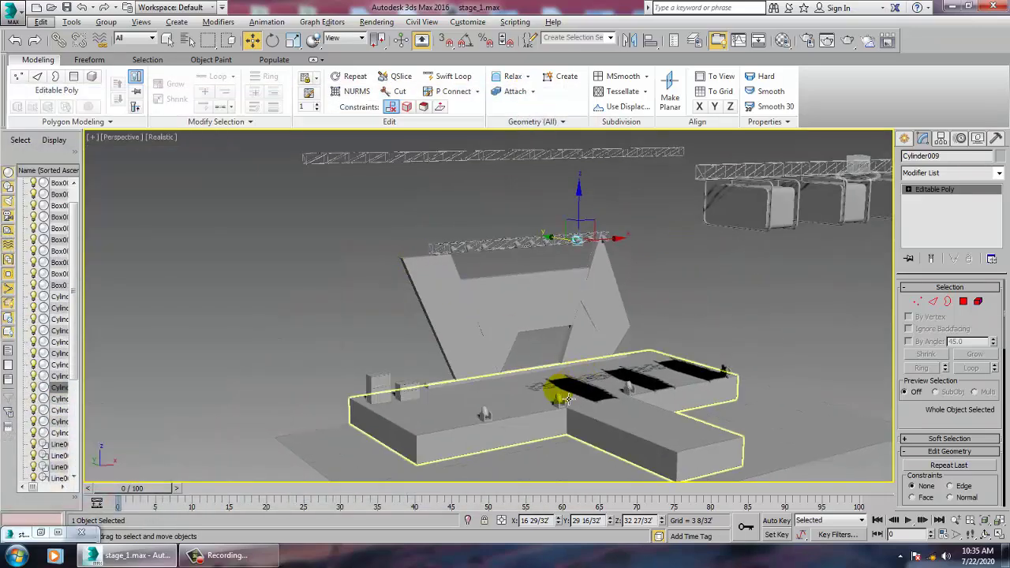